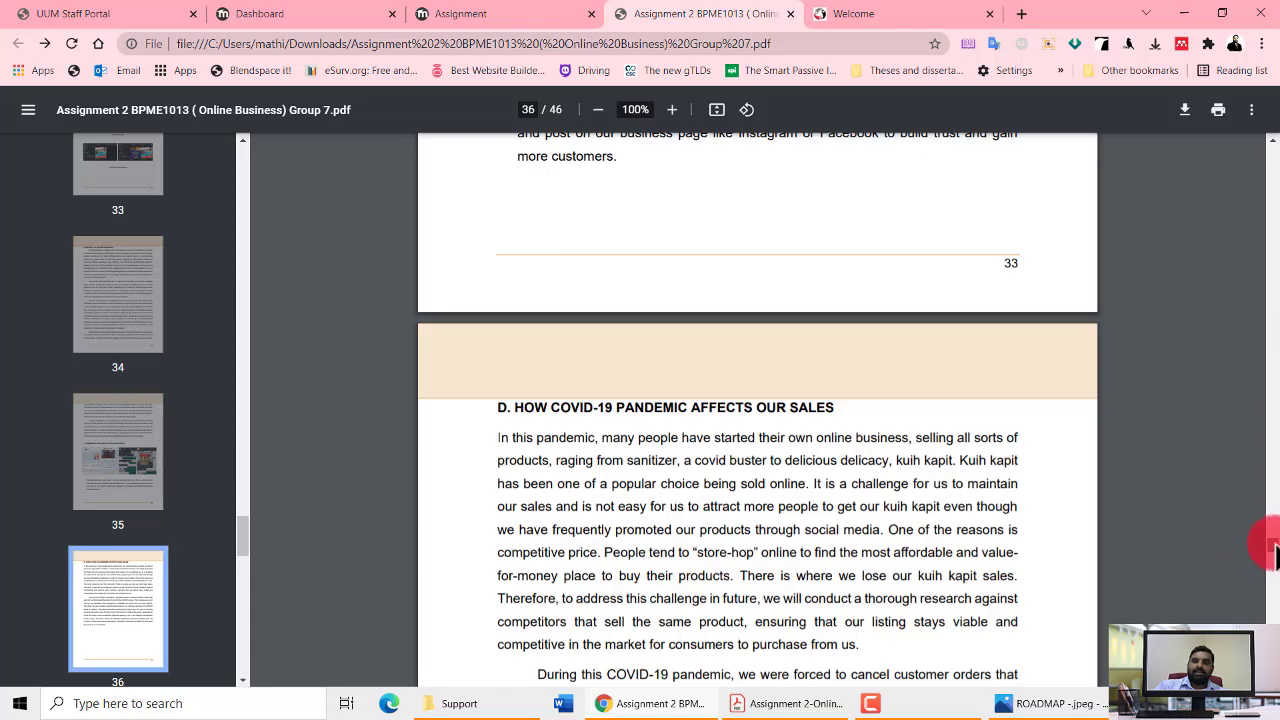
Review the group report's sections on COVID-19 sales effects, problems and challenges of online business, and the references
{"action": "scroll", "coordinate": [1270, 550], "scroll_direction": "down", "scroll_amount": 5}
{"action": "scroll", "coordinate": [920, 529], "scroll_direction": "up", "scroll_amount": 6}
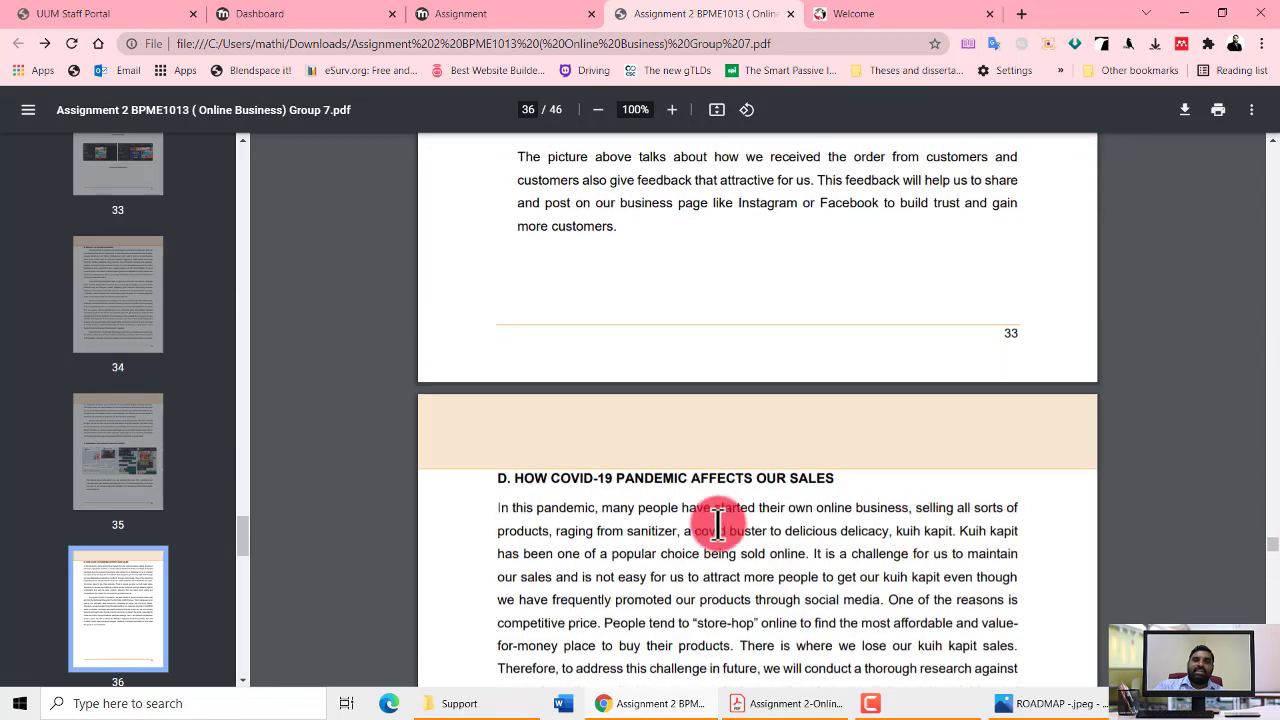
{"action": "scroll", "coordinate": [718, 527], "scroll_direction": "down", "scroll_amount": 2}
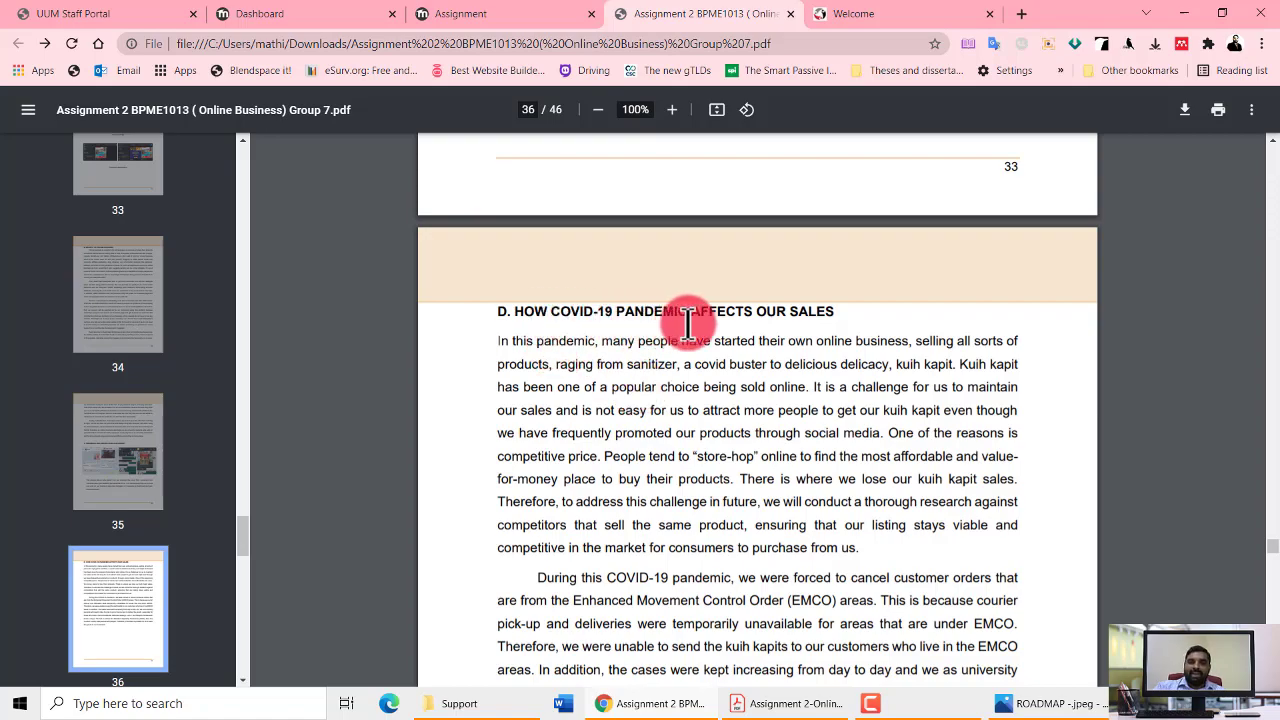
{"action": "scroll", "coordinate": [834, 476], "scroll_direction": "down", "scroll_amount": 5}
{"action": "scroll", "coordinate": [836, 478], "scroll_direction": "down", "scroll_amount": 20}
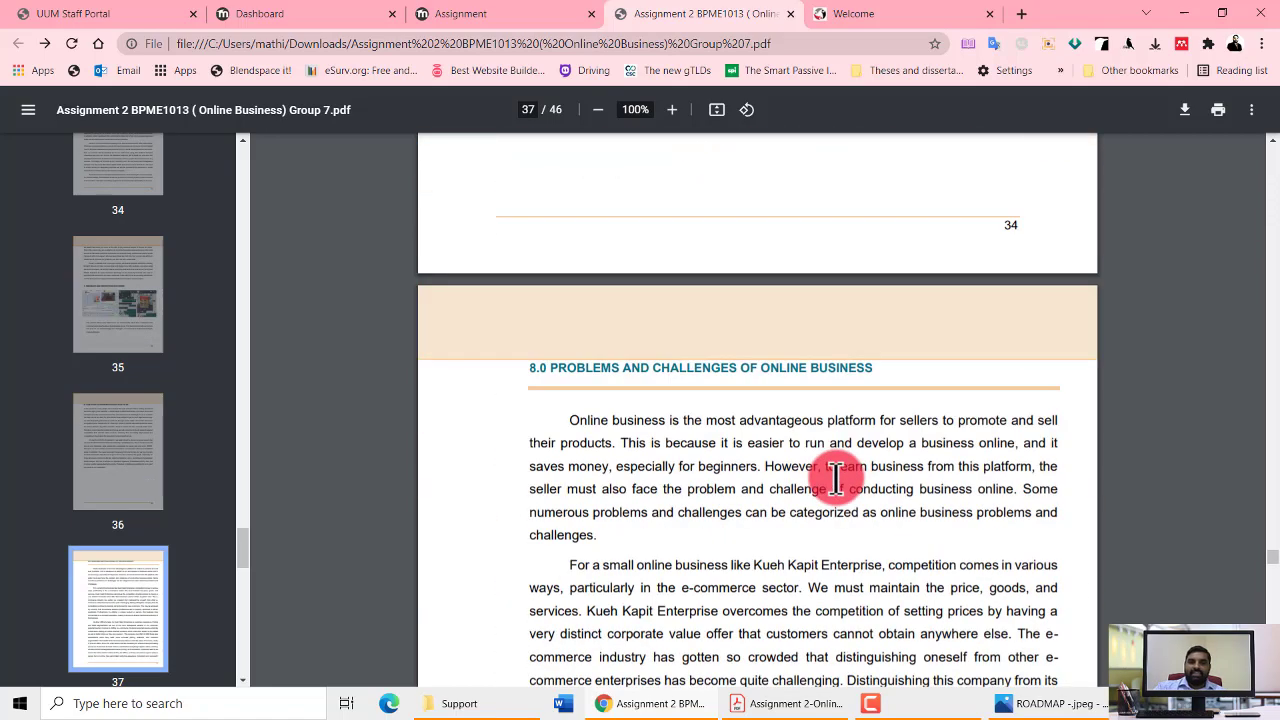
{"action": "scroll", "coordinate": [836, 478], "scroll_direction": "down", "scroll_amount": 20}
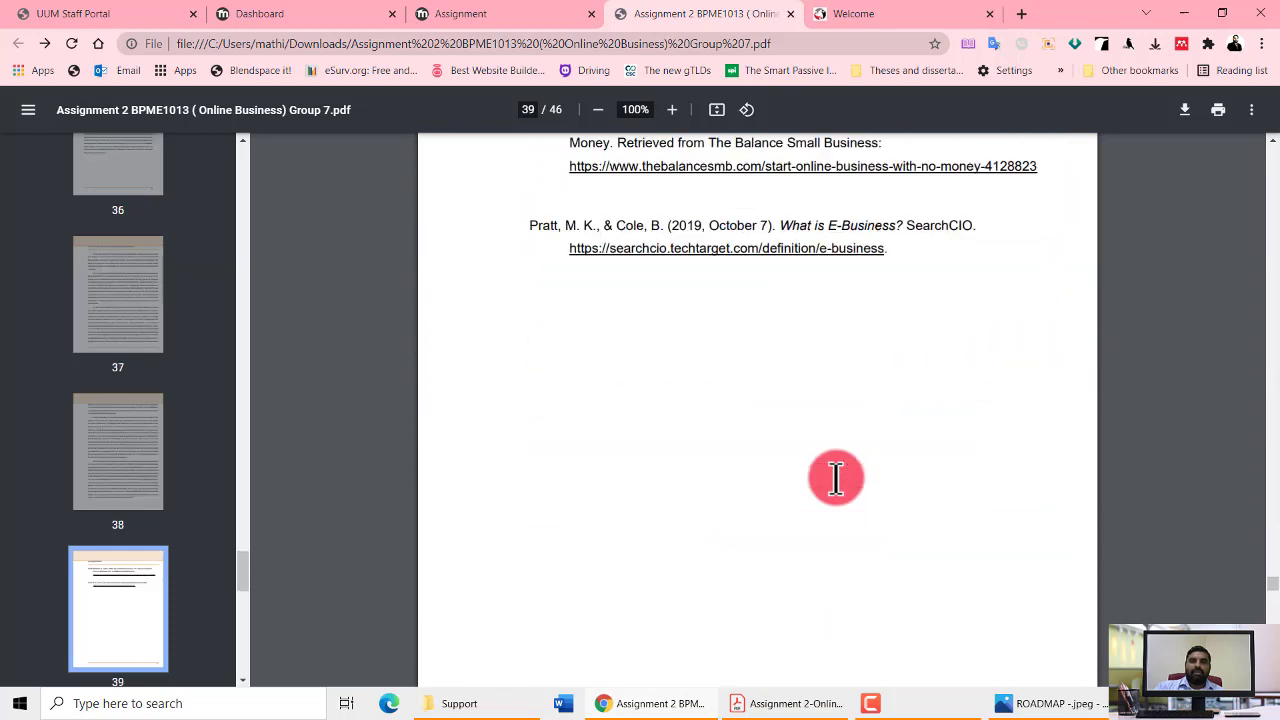
Examine each group member's Go-eCommerce (MDEC) business profile and sales performance screenshots in the report's appendix
{"action": "scroll", "coordinate": [836, 478], "scroll_direction": "up", "scroll_amount": 5}
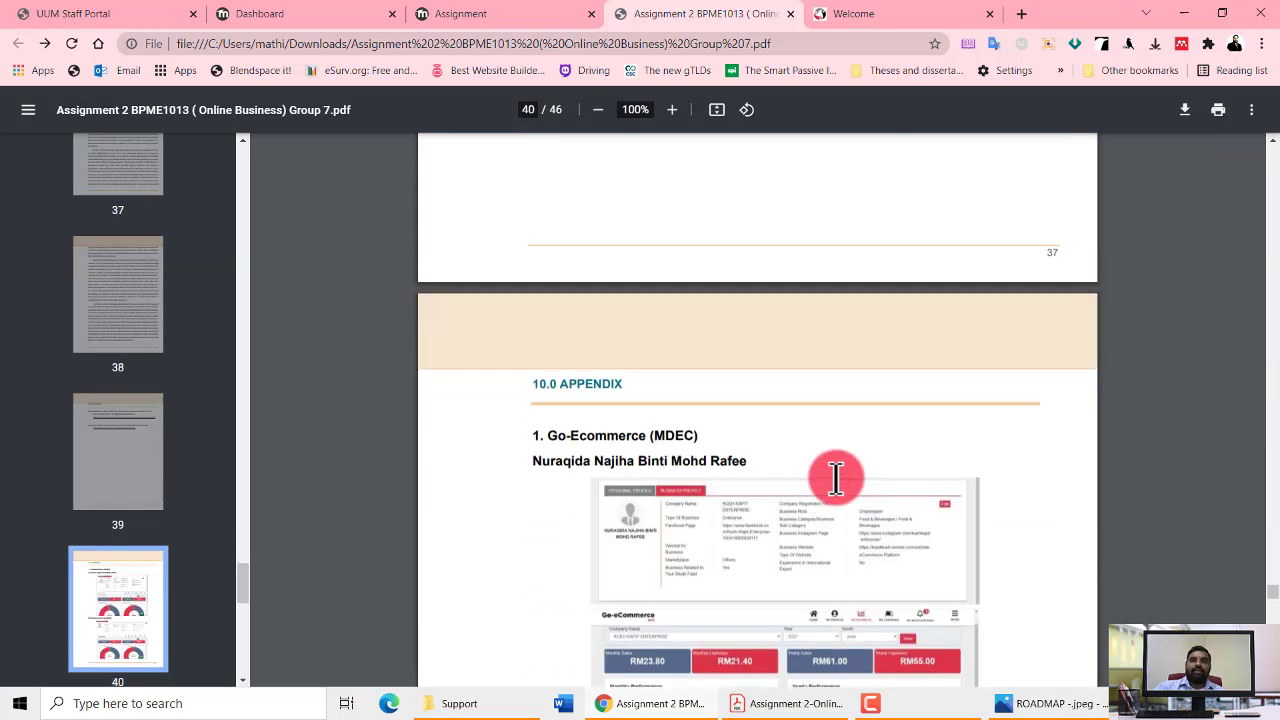
{"action": "scroll", "coordinate": [836, 478], "scroll_direction": "down", "scroll_amount": 3}
{"action": "scroll", "coordinate": [836, 478], "scroll_direction": "up", "scroll_amount": 2}
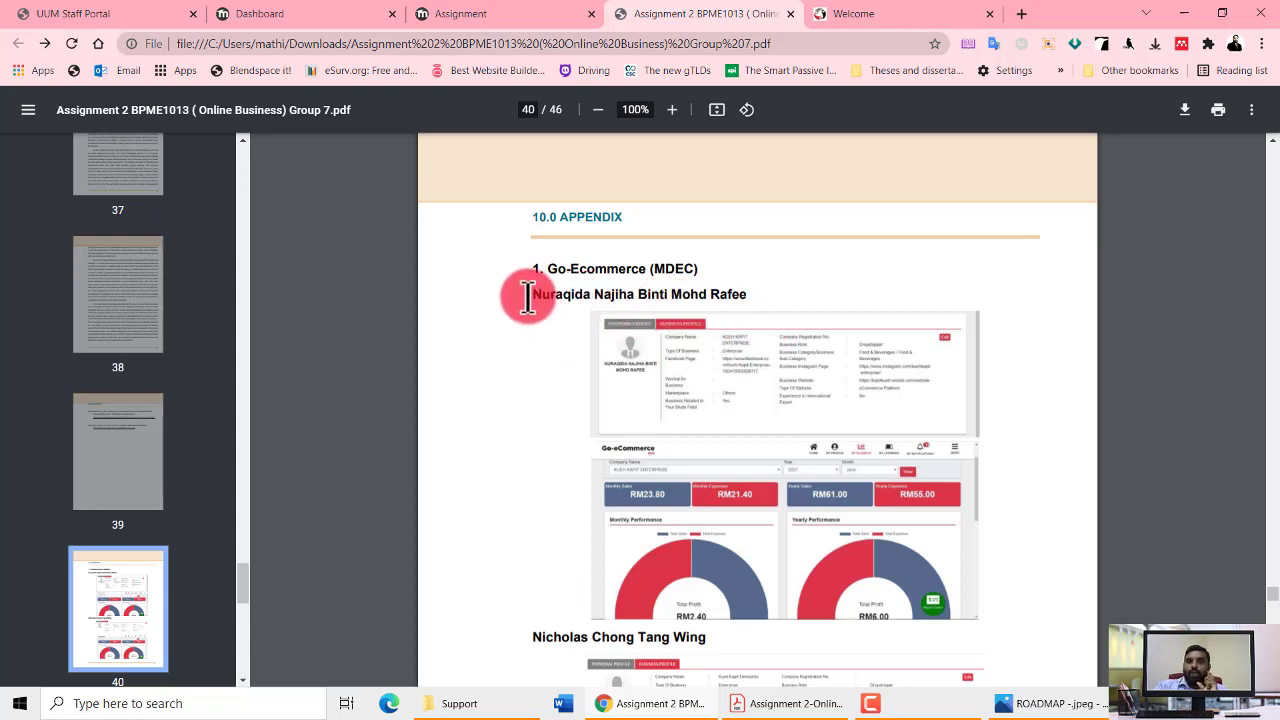
{"action": "scroll", "coordinate": [694, 433], "scroll_direction": "down", "scroll_amount": 2}
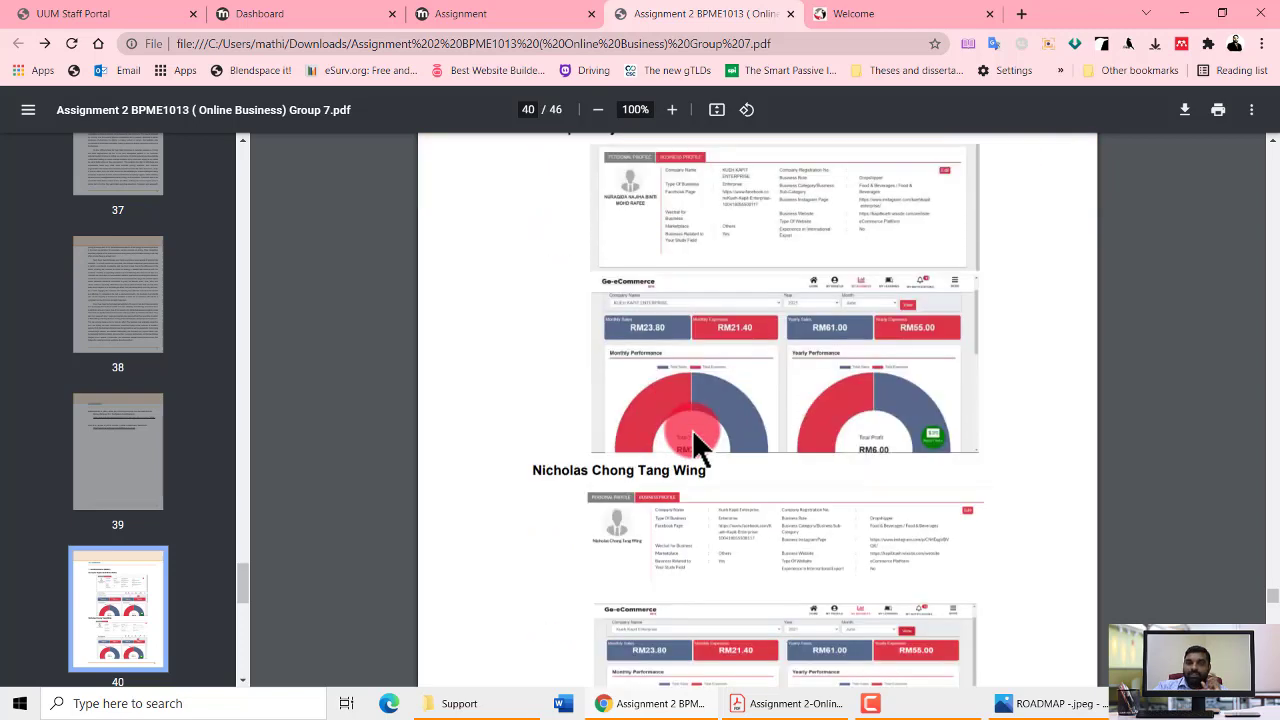
{"action": "scroll", "coordinate": [742, 440], "scroll_direction": "up", "scroll_amount": 1}
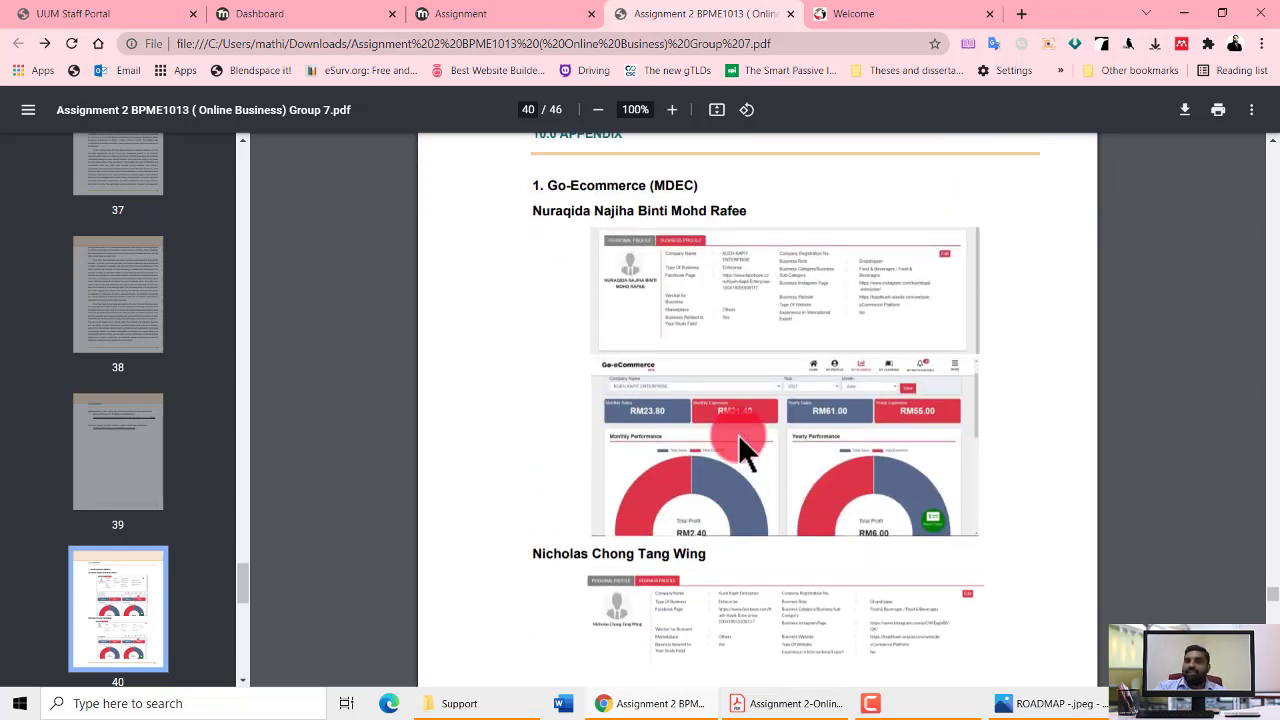
{"action": "scroll", "coordinate": [600, 557], "scroll_direction": "down", "scroll_amount": 4}
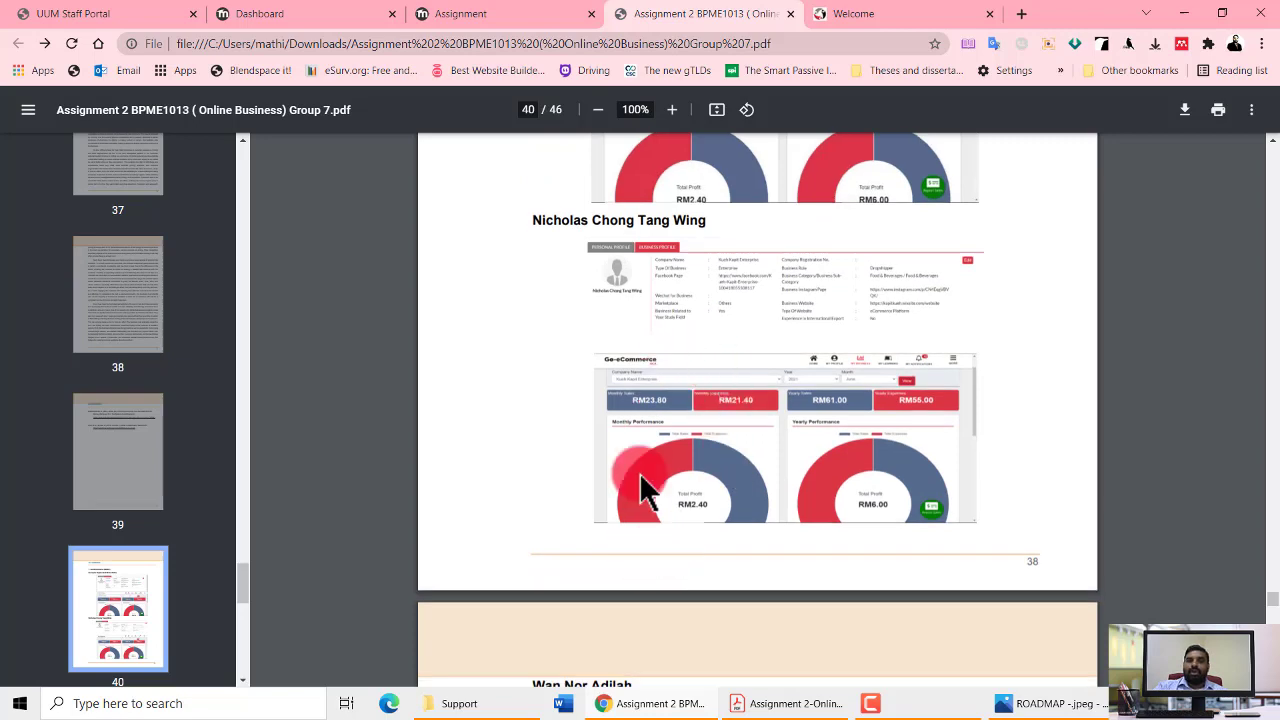
{"action": "scroll", "coordinate": [660, 500], "scroll_direction": "down", "scroll_amount": 6}
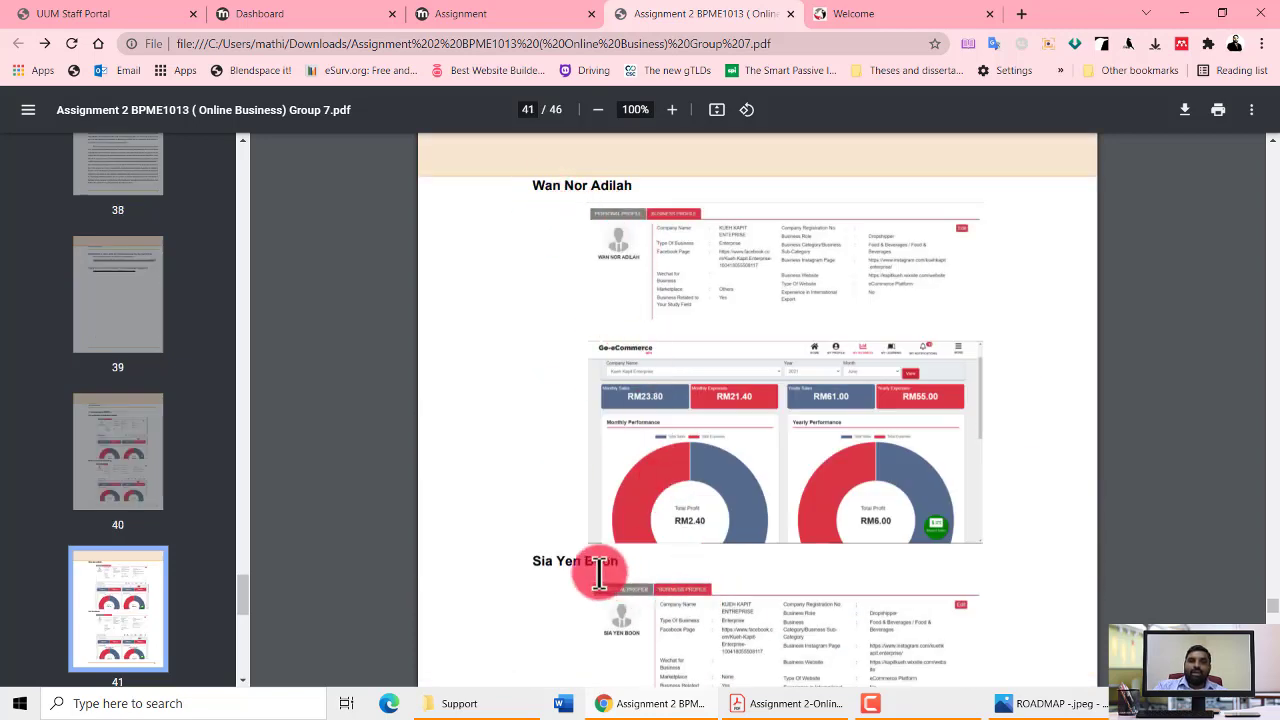
{"action": "scroll", "coordinate": [680, 590], "scroll_direction": "down", "scroll_amount": 7}
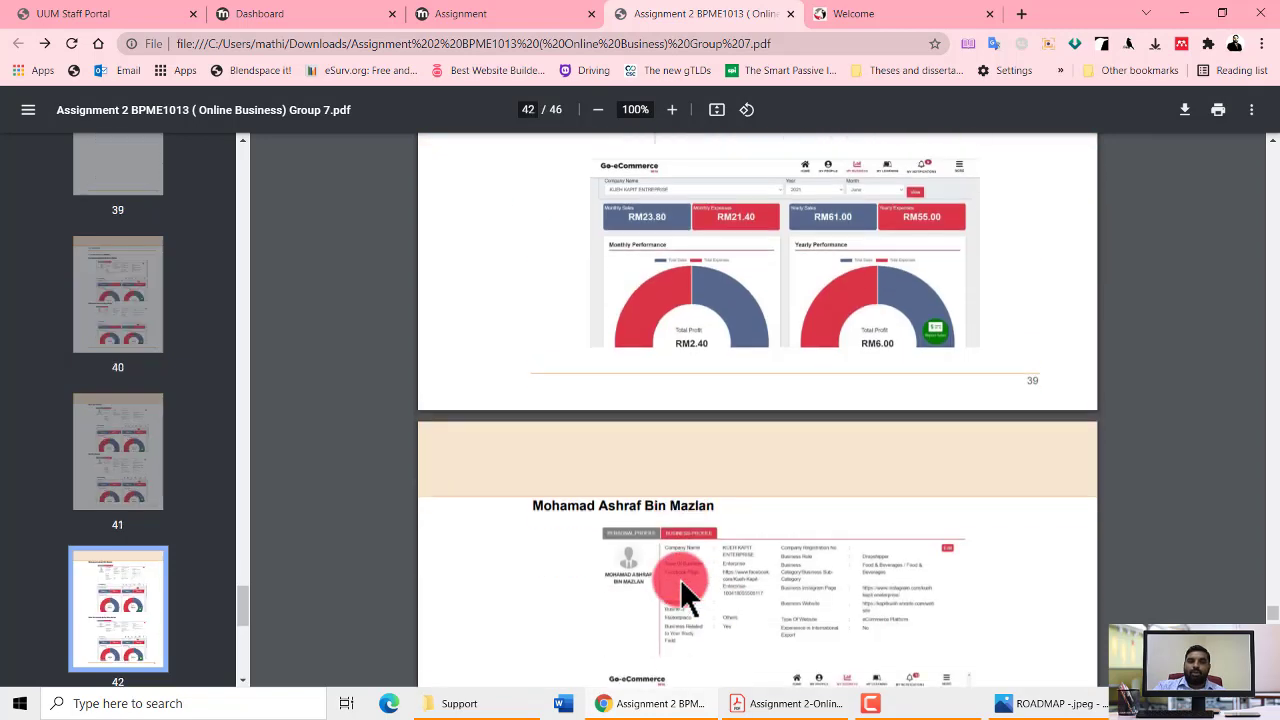
{"action": "scroll", "coordinate": [754, 538], "scroll_direction": "down", "scroll_amount": 4}
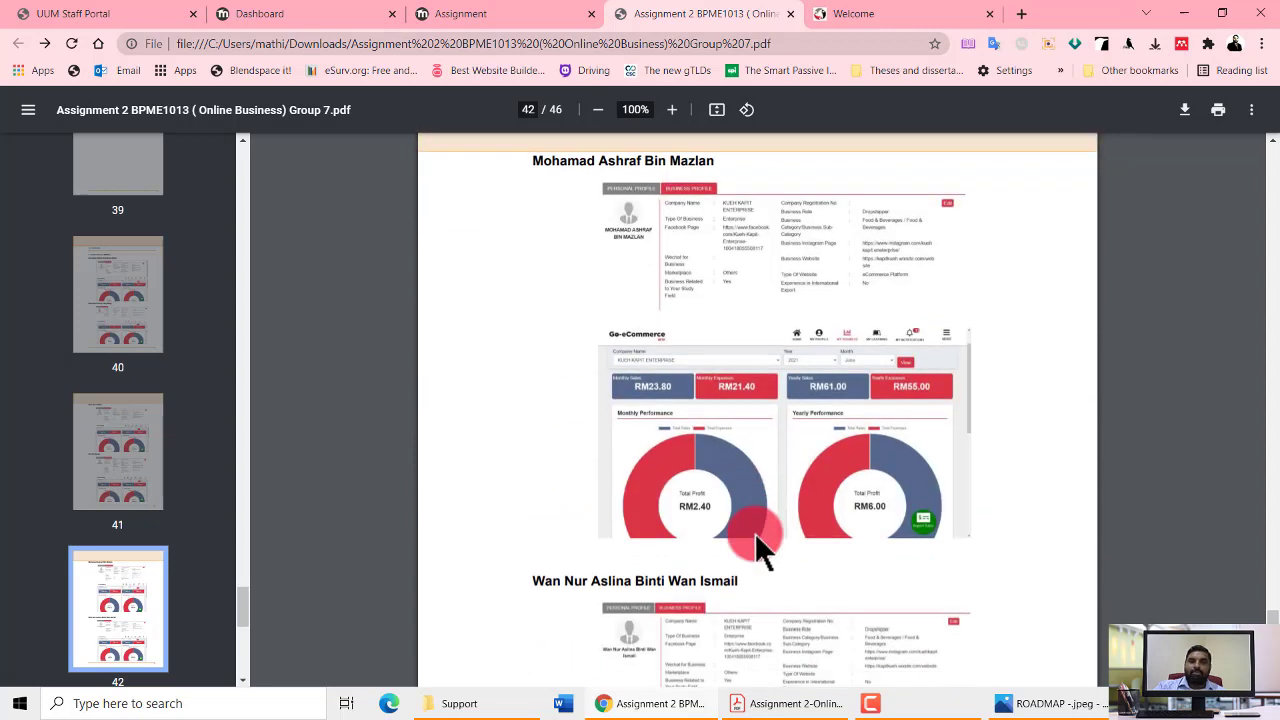
{"action": "scroll", "coordinate": [653, 354], "scroll_direction": "down", "scroll_amount": 3}
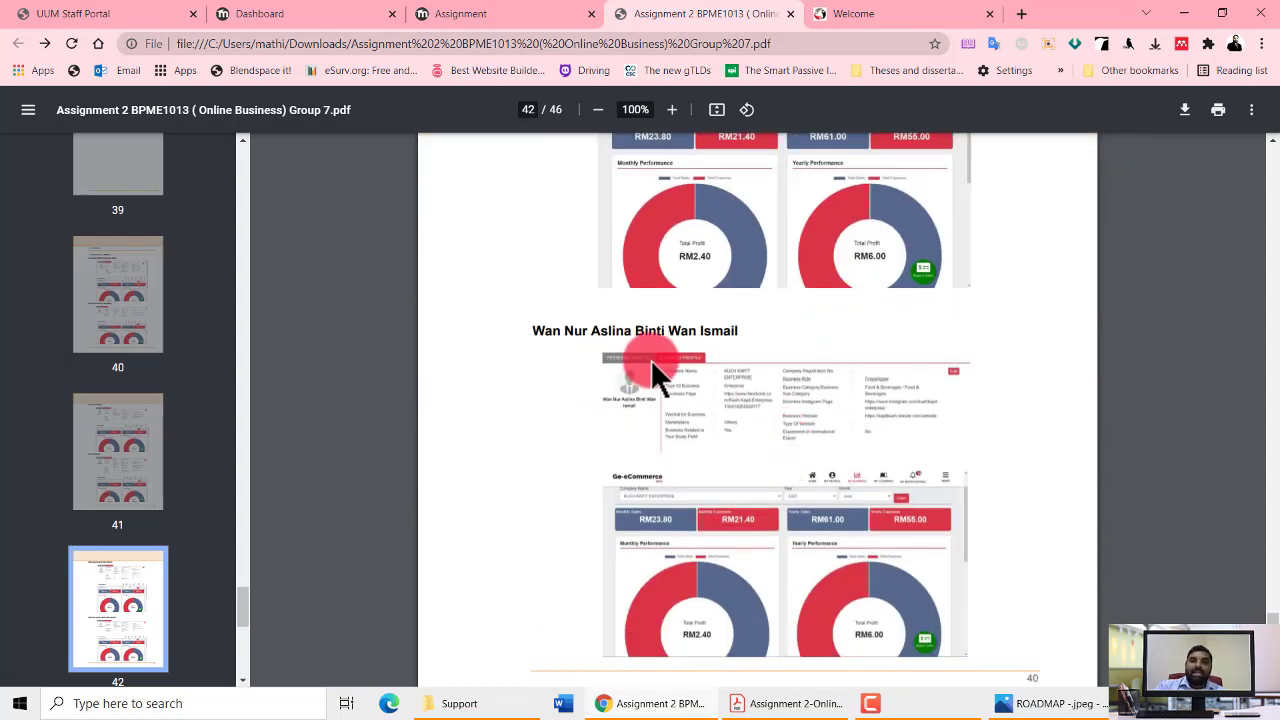
{"action": "scroll", "coordinate": [806, 445], "scroll_direction": "down", "scroll_amount": 18}
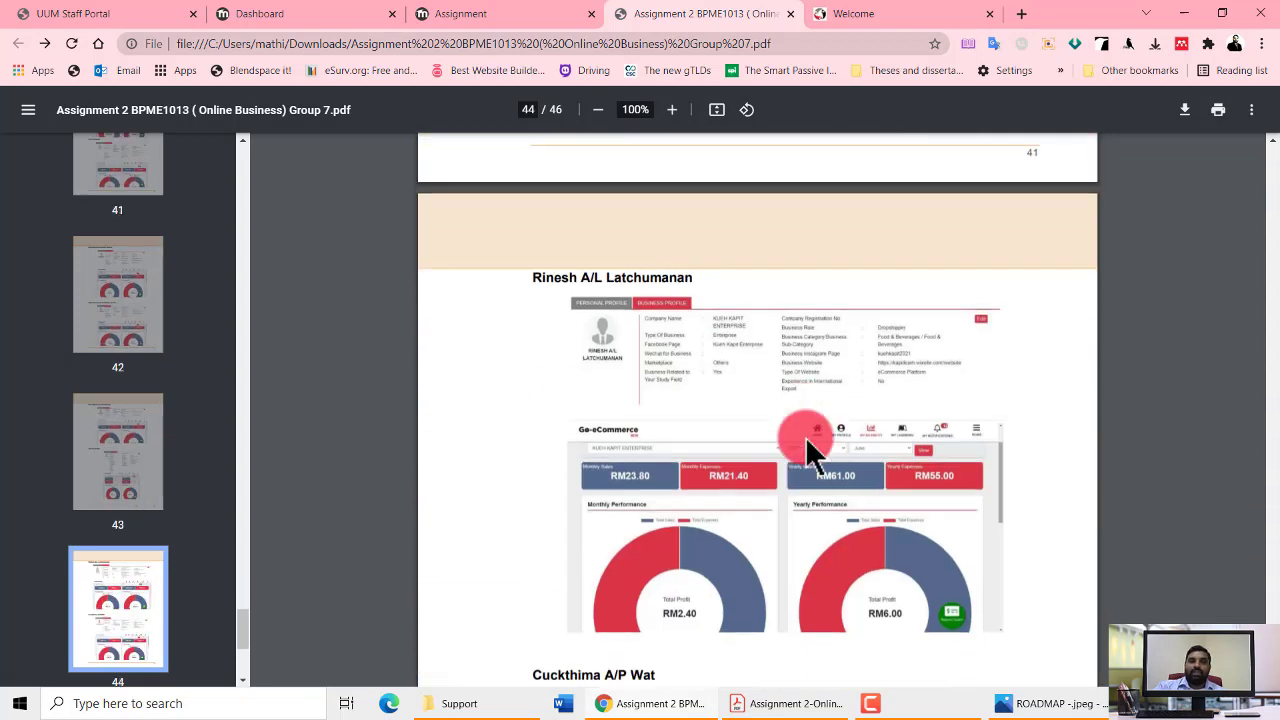
{"action": "scroll", "coordinate": [808, 450], "scroll_direction": "down", "scroll_amount": 10}
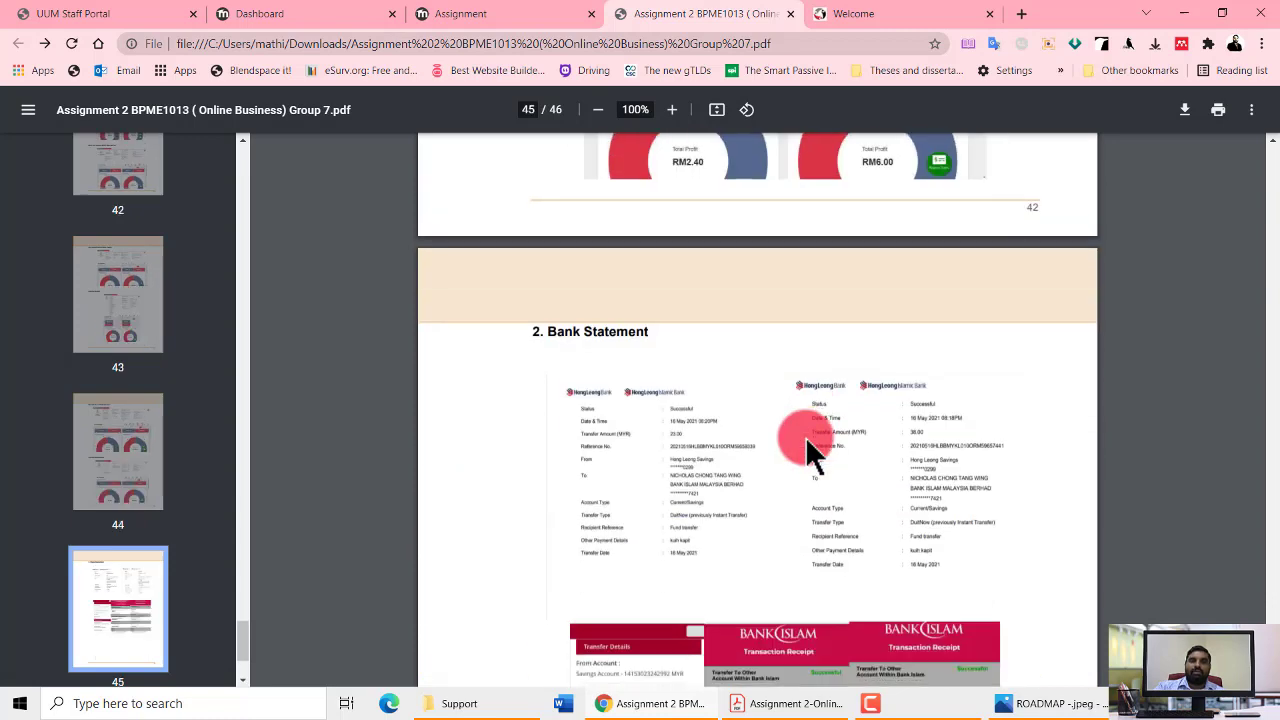
Examine the bank statement and online meeting evidence in the appendix, and close the group report
{"action": "scroll", "coordinate": [812, 445], "scroll_direction": "down", "scroll_amount": 3}
{"action": "scroll", "coordinate": [820, 500], "scroll_direction": "up", "scroll_amount": 3}
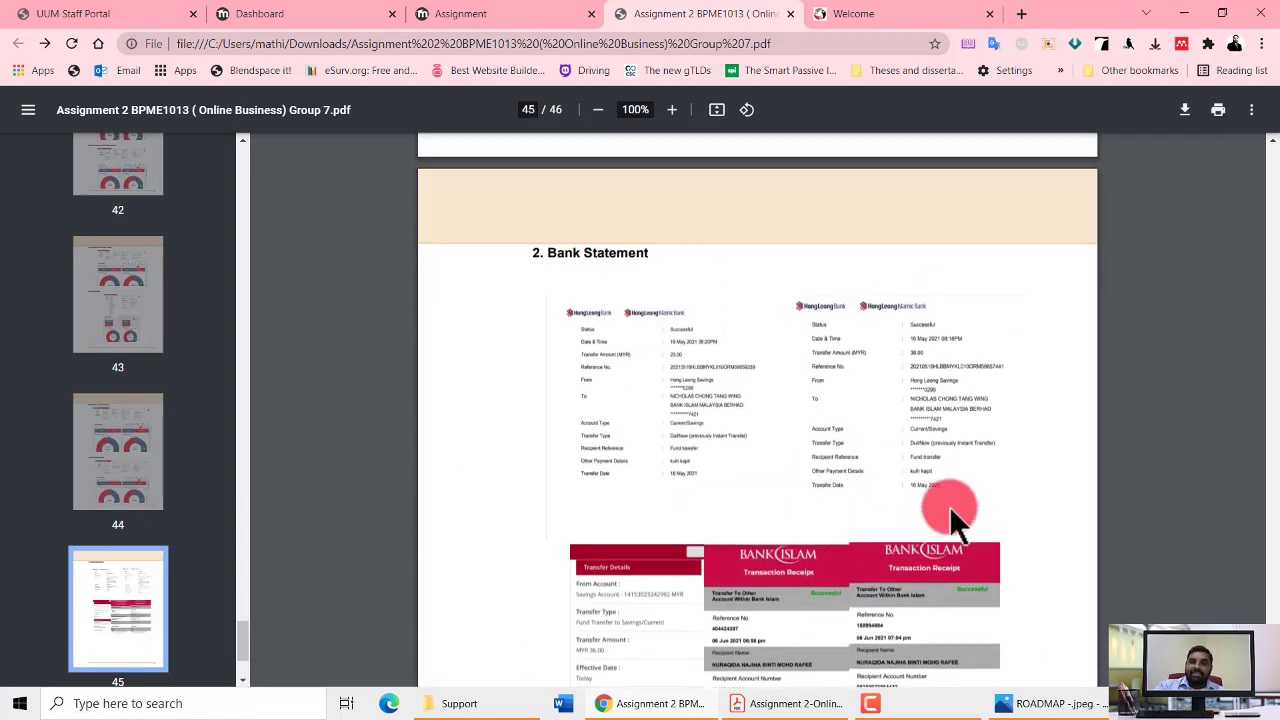
{"action": "scroll", "coordinate": [857, 543], "scroll_direction": "down", "scroll_amount": 2}
{"action": "scroll", "coordinate": [860, 555], "scroll_direction": "up", "scroll_amount": 2}
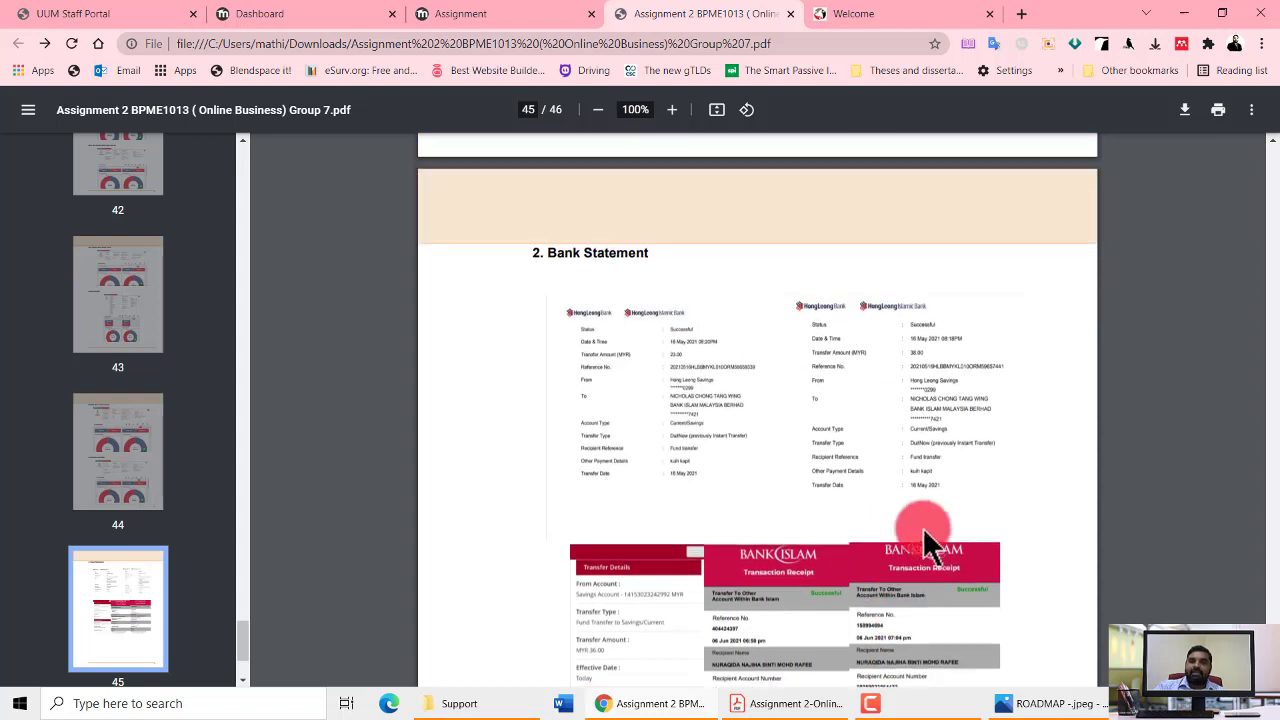
{"action": "scroll", "coordinate": [748, 554], "scroll_direction": "down", "scroll_amount": 1}
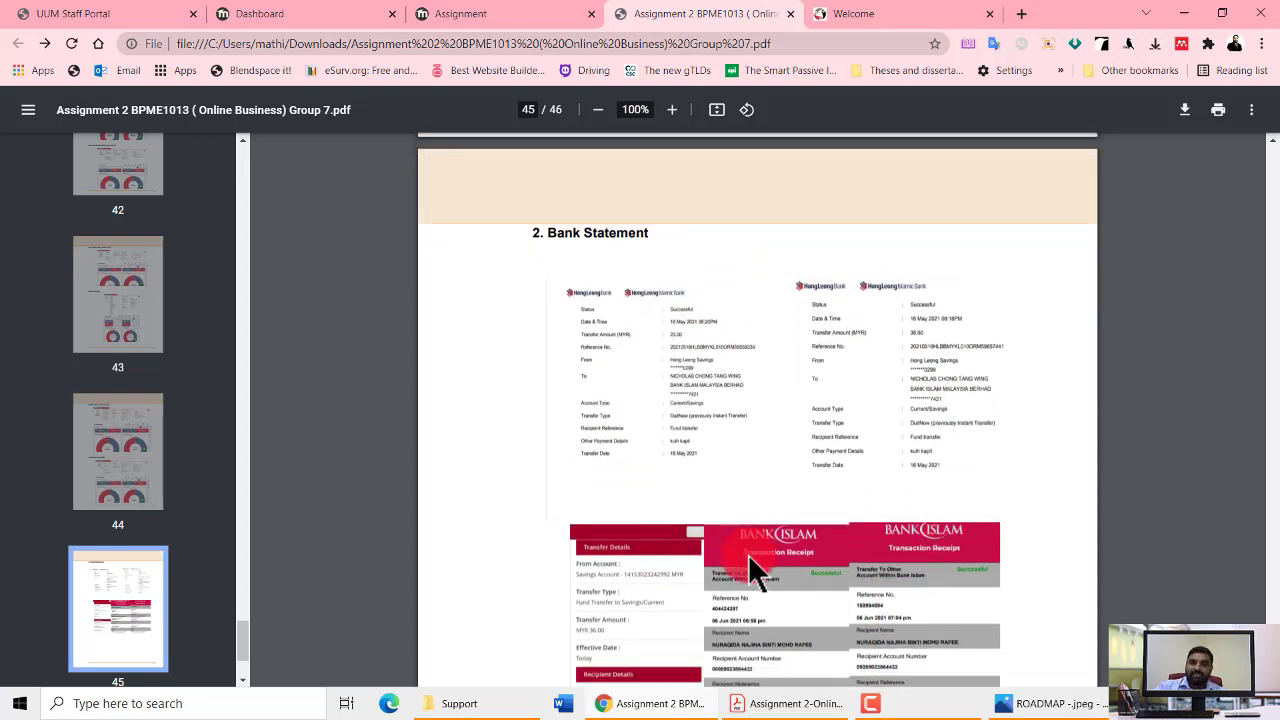
{"action": "scroll", "coordinate": [748, 554], "scroll_direction": "down", "scroll_amount": 2}
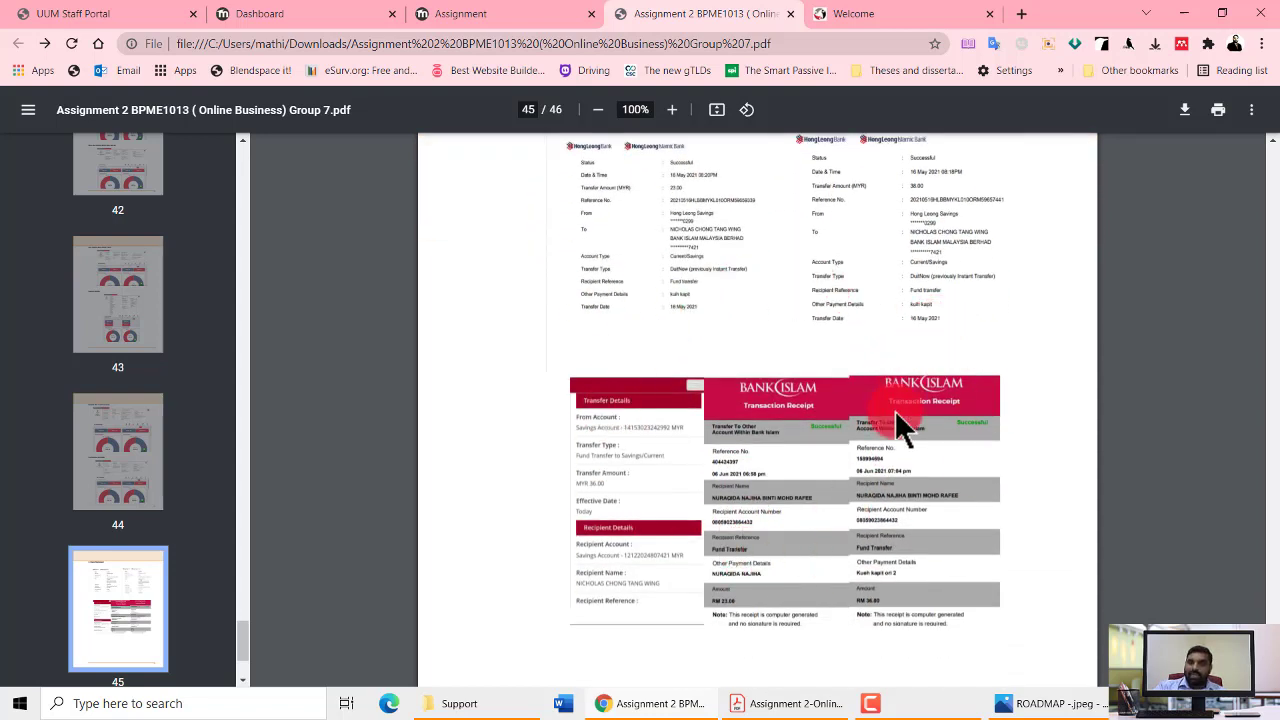
{"action": "scroll", "coordinate": [896, 413], "scroll_direction": "down", "scroll_amount": 9}
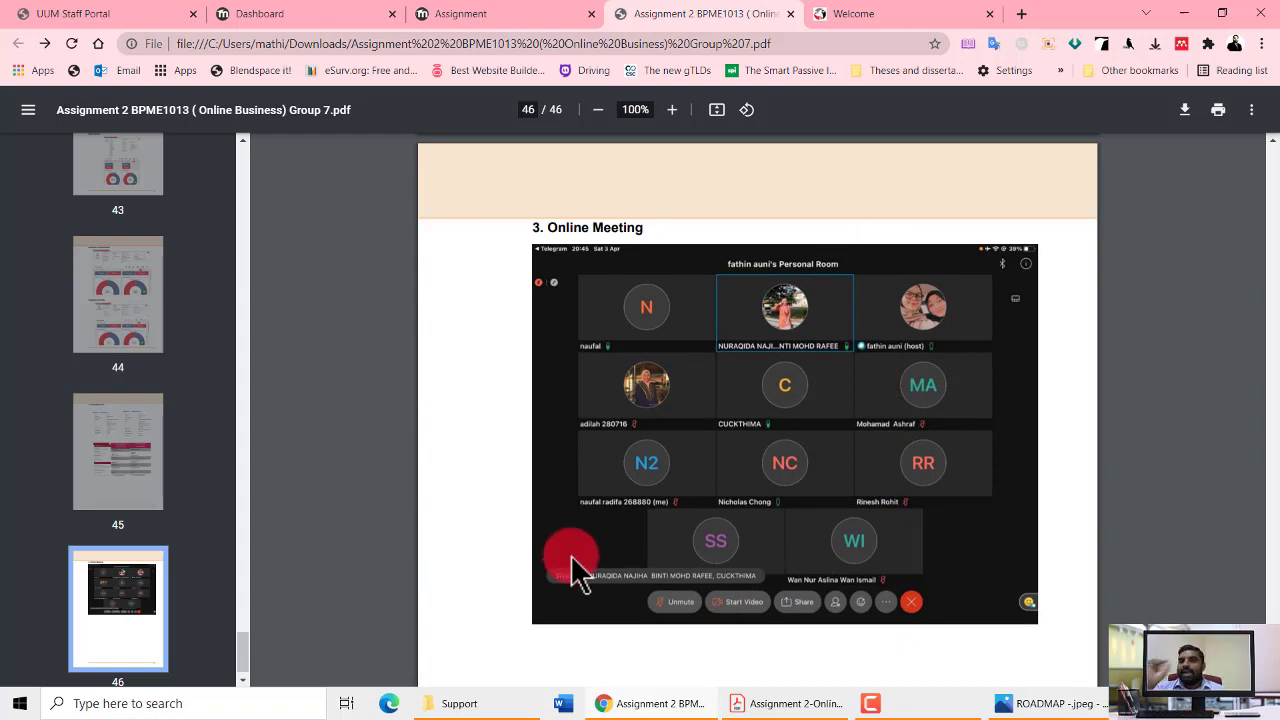
{"action": "left_click", "coordinate": [789, 14]}
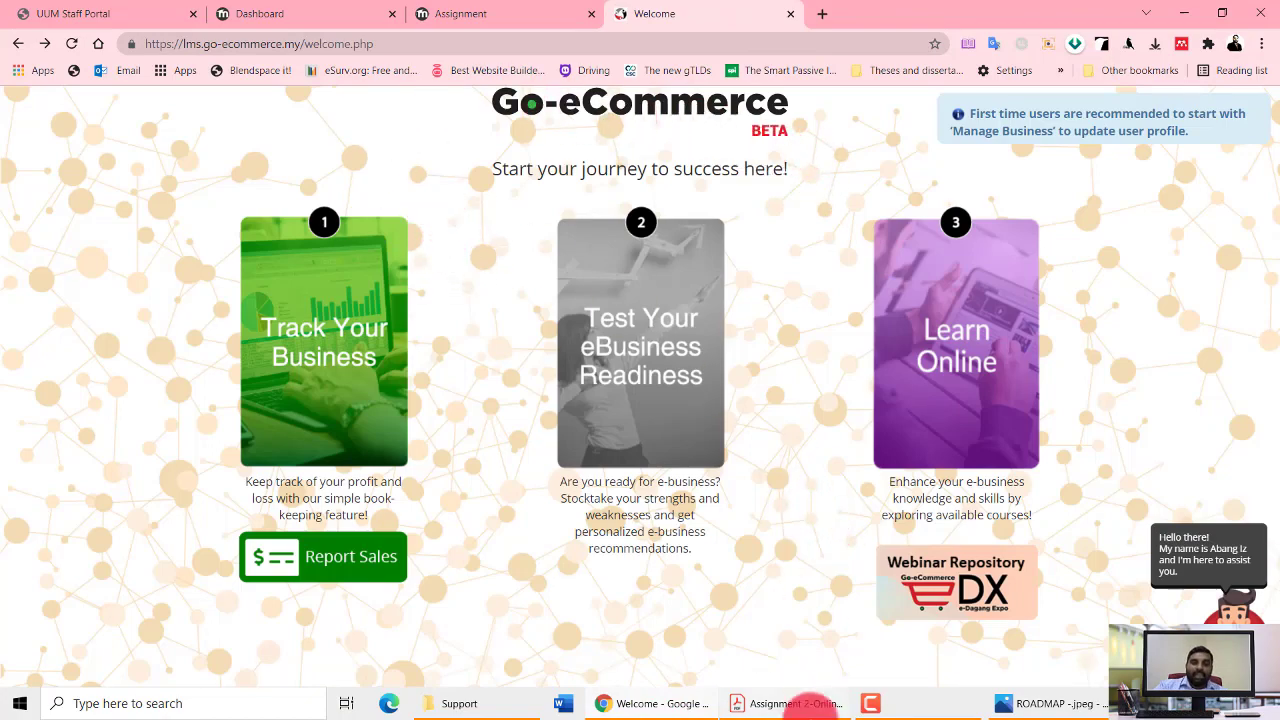
Switch to the Assignment 2 brief in Adobe Acrobat and copy the term "Go-eCommerce" from instruction iv
{"action": "left_click", "coordinate": [795, 704]}
{"action": "scroll", "coordinate": [600, 550], "scroll_direction": "up", "scroll_amount": 8}
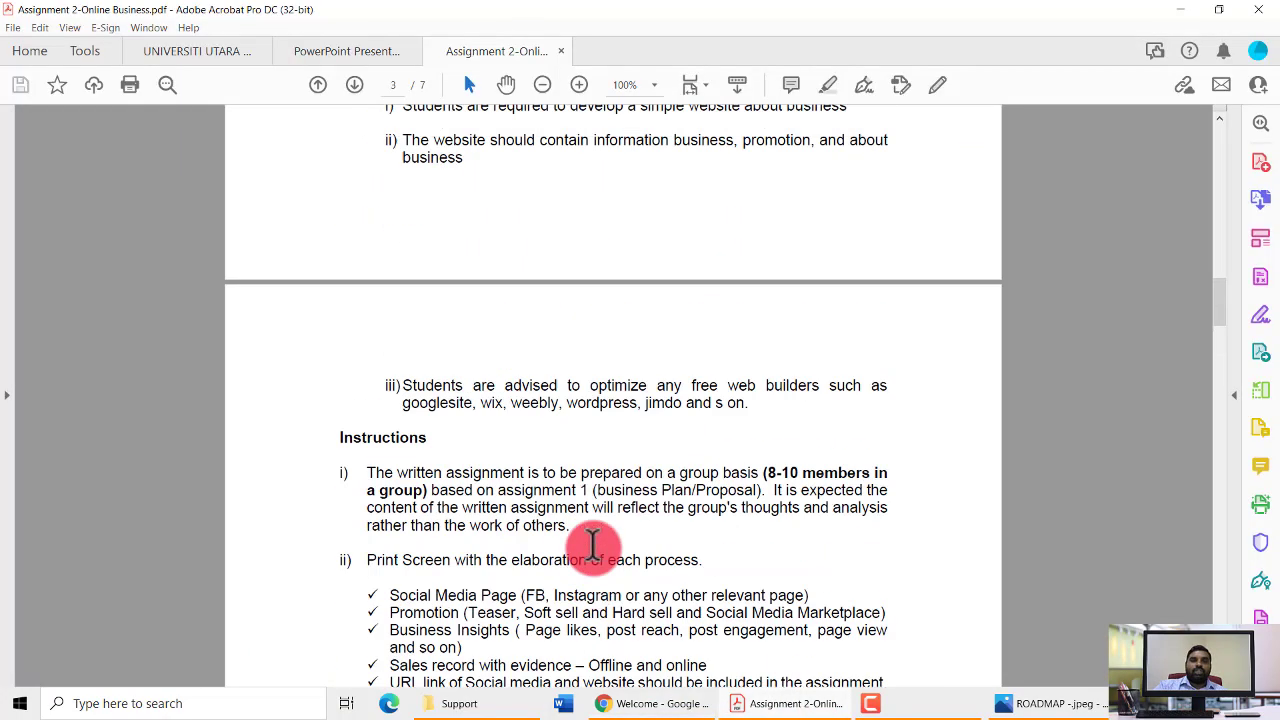
{"action": "scroll", "coordinate": [593, 555], "scroll_direction": "up", "scroll_amount": 10}
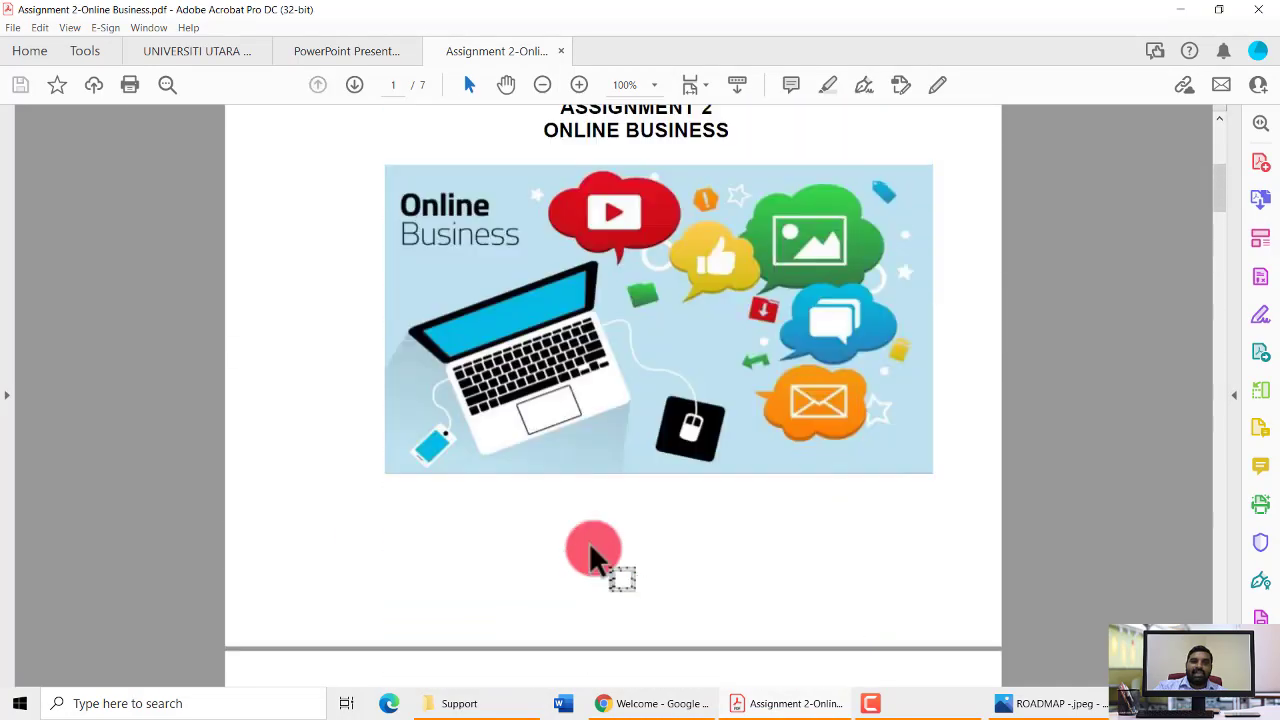
{"action": "scroll", "coordinate": [593, 555], "scroll_direction": "down", "scroll_amount": 4}
{"action": "scroll", "coordinate": [593, 555], "scroll_direction": "down", "scroll_amount": 12}
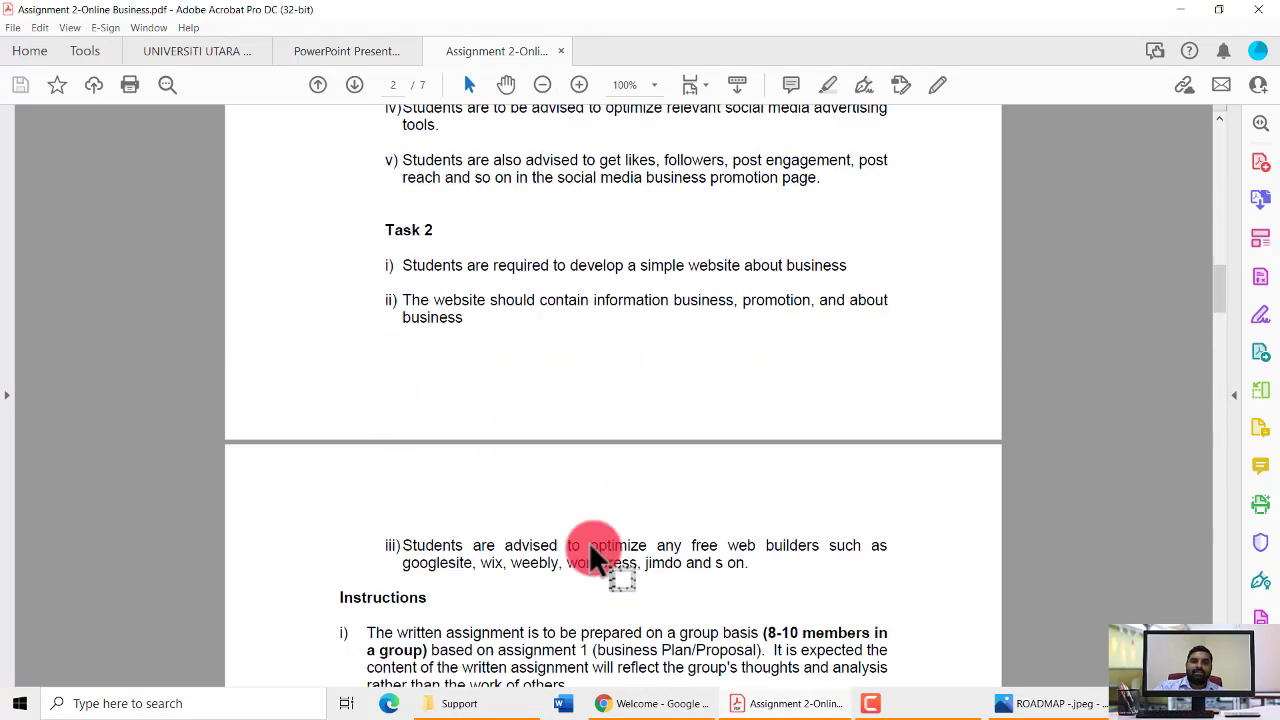
{"action": "scroll", "coordinate": [593, 545], "scroll_direction": "down", "scroll_amount": 6}
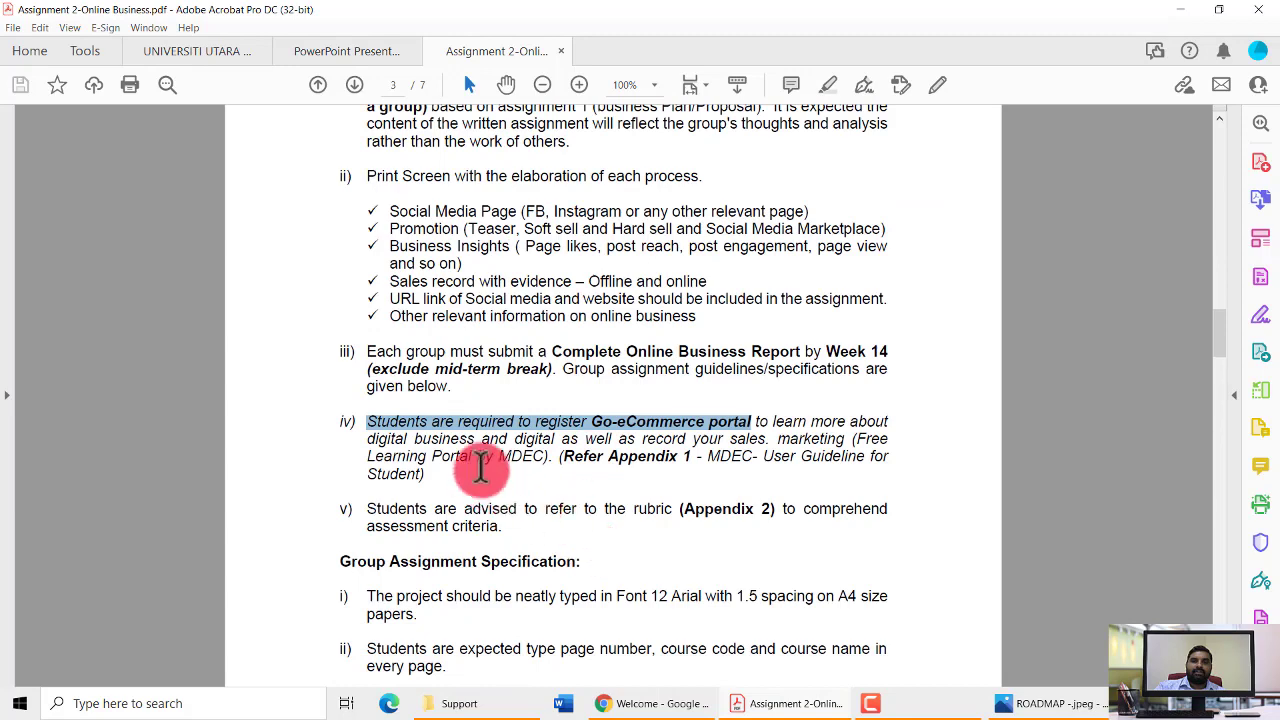
{"action": "left_click", "coordinate": [612, 432]}
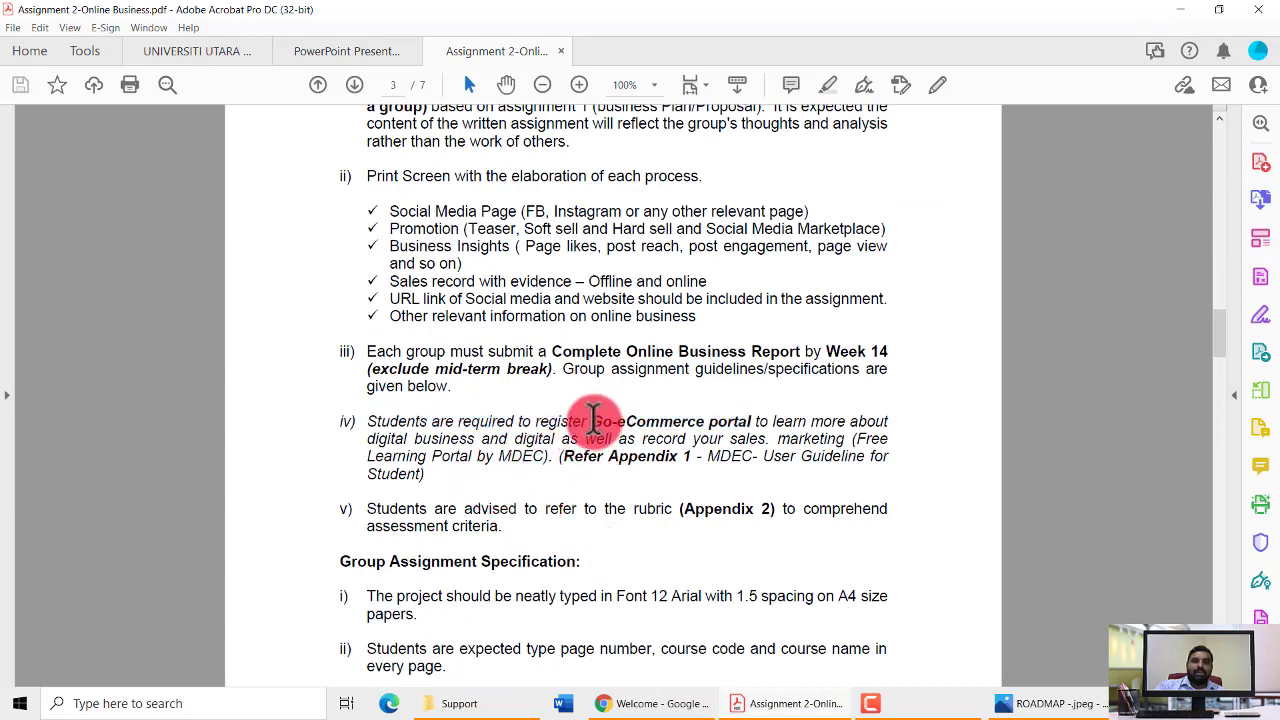
{"action": "left_click_drag", "start_coordinate": [593, 421], "coordinate": [726, 420]}
{"action": "right_click", "coordinate": [697, 422]}
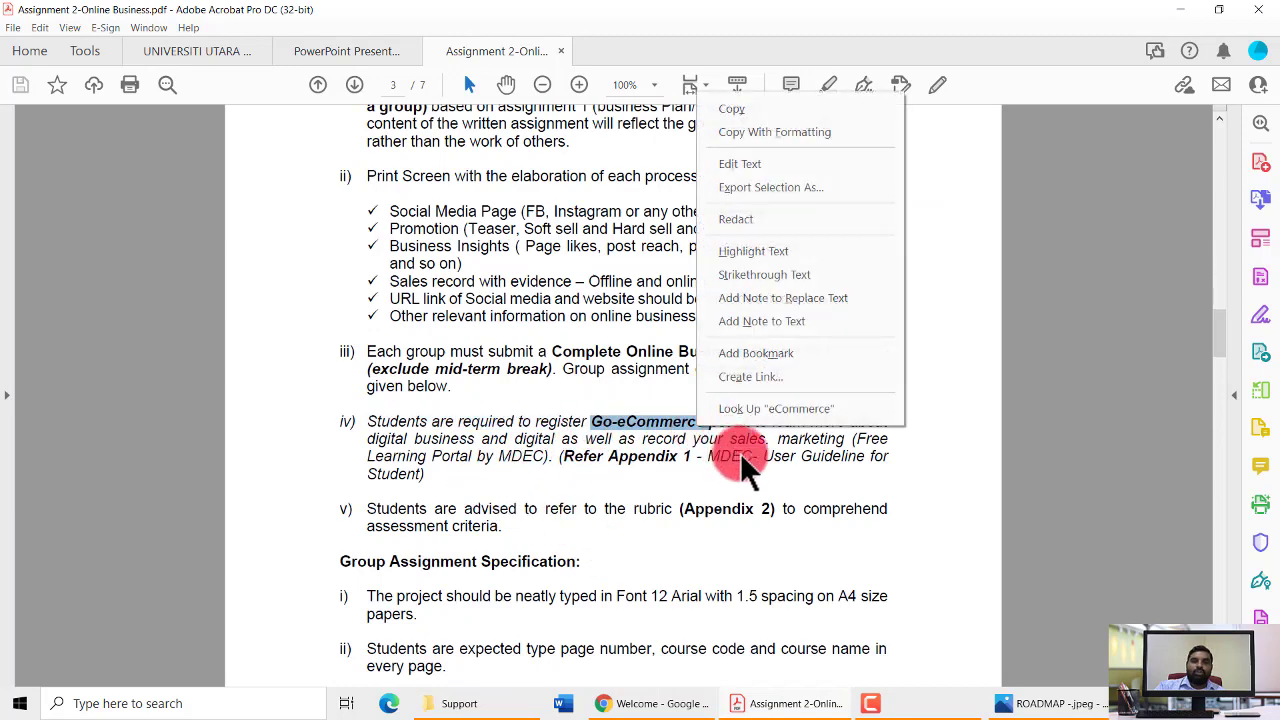
{"action": "left_click", "coordinate": [762, 106]}
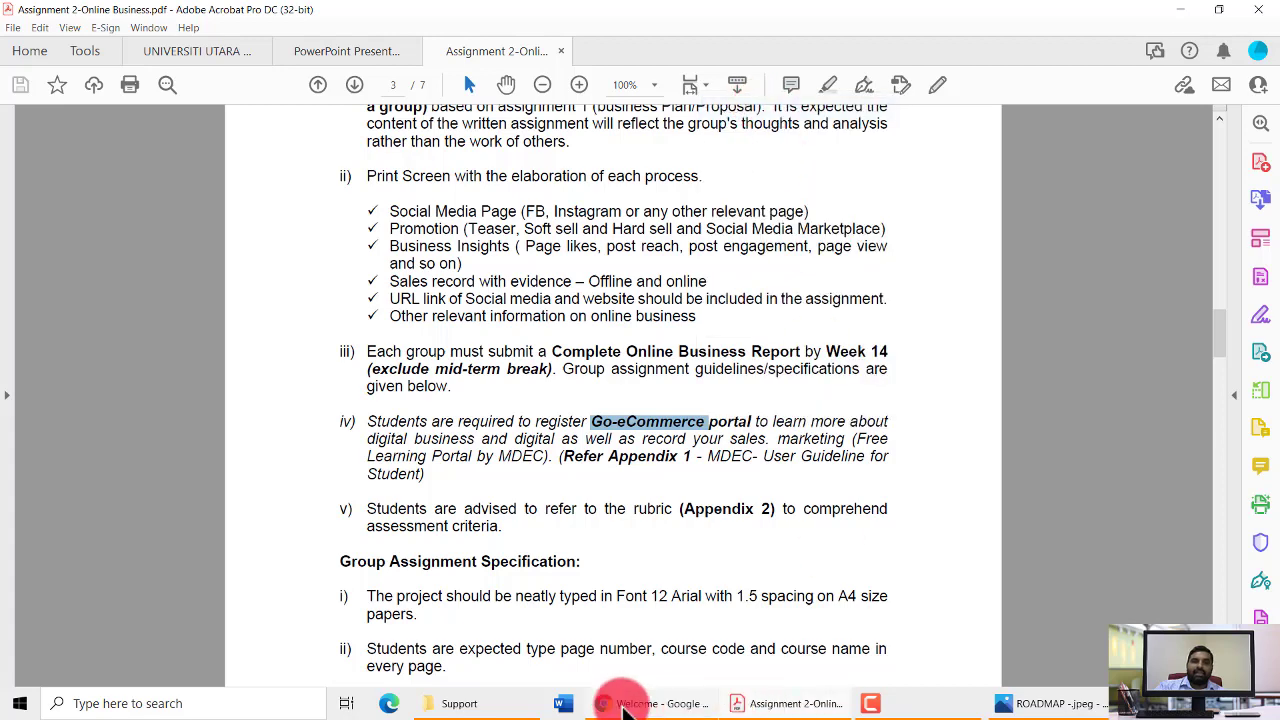
Switch to Chrome and run a Google search for the copied term "Go-eCommerce"
{"action": "left_click", "coordinate": [622, 703]}
{"action": "right_click", "coordinate": [484, 40]}
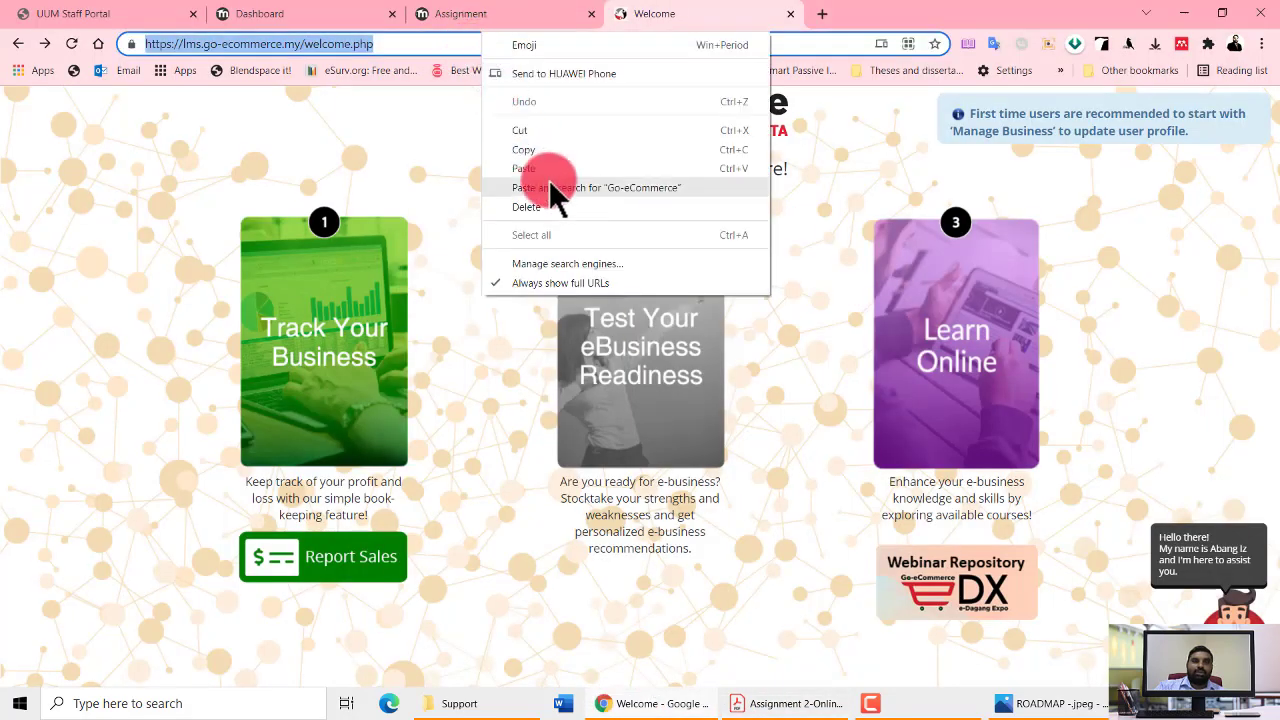
{"action": "left_click", "coordinate": [556, 188]}
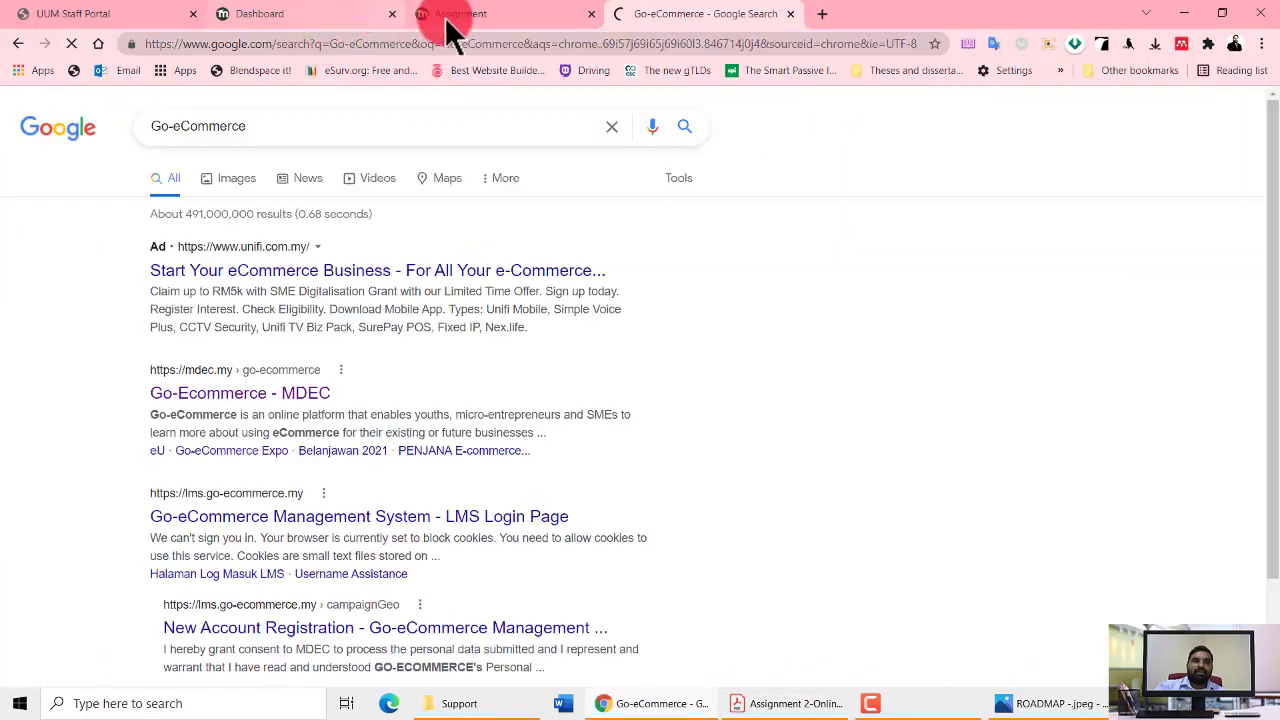
Detach the Assignment page into its own window and close it
{"action": "left_click", "coordinate": [480, 16]}
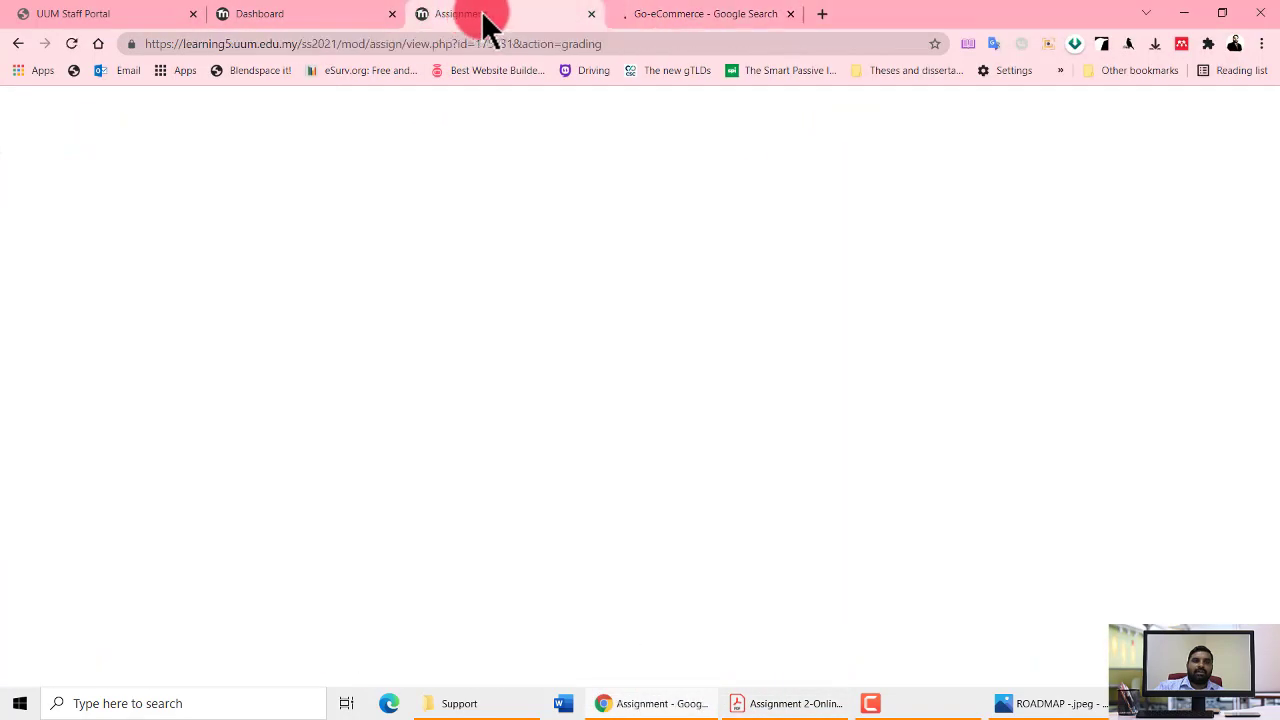
{"action": "left_click_drag", "start_coordinate": [483, 25], "coordinate": [417, 194]}
{"action": "left_click", "coordinate": [1258, 14]}
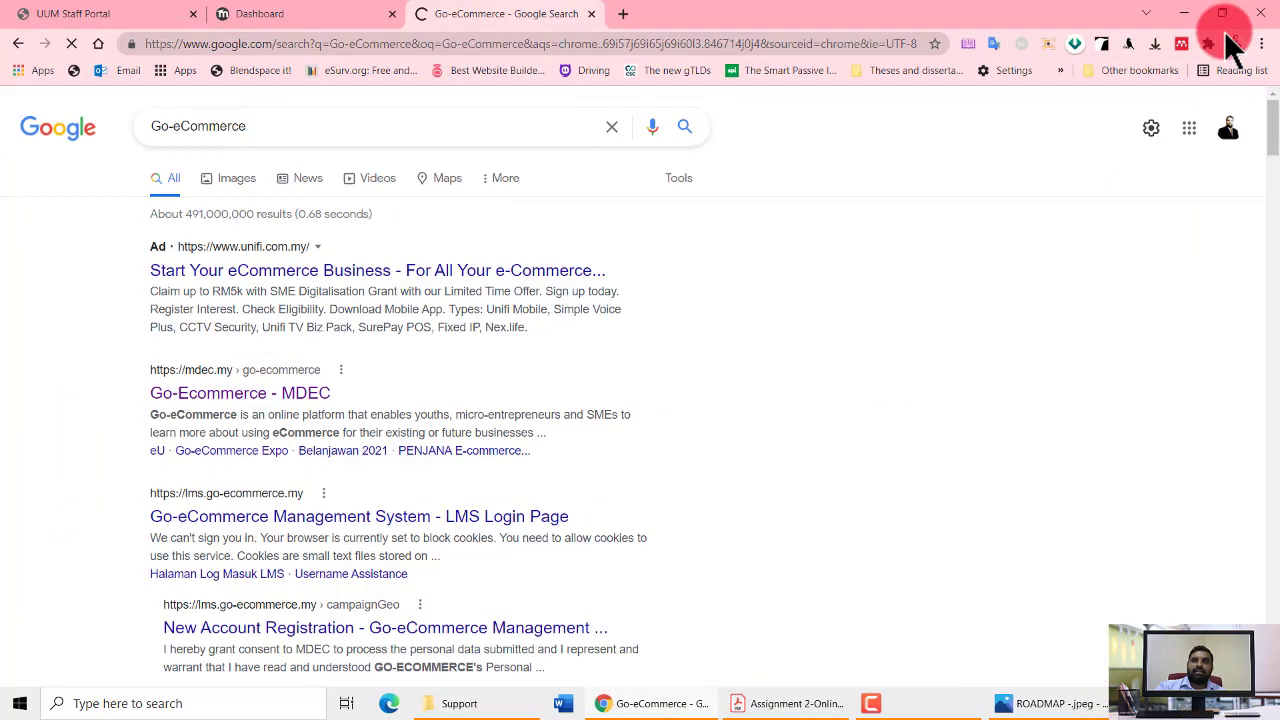
Open the "Go-eCommerce Management System - LMS Login Page" search result in a new tab
{"action": "left_click", "coordinate": [906, 704]}
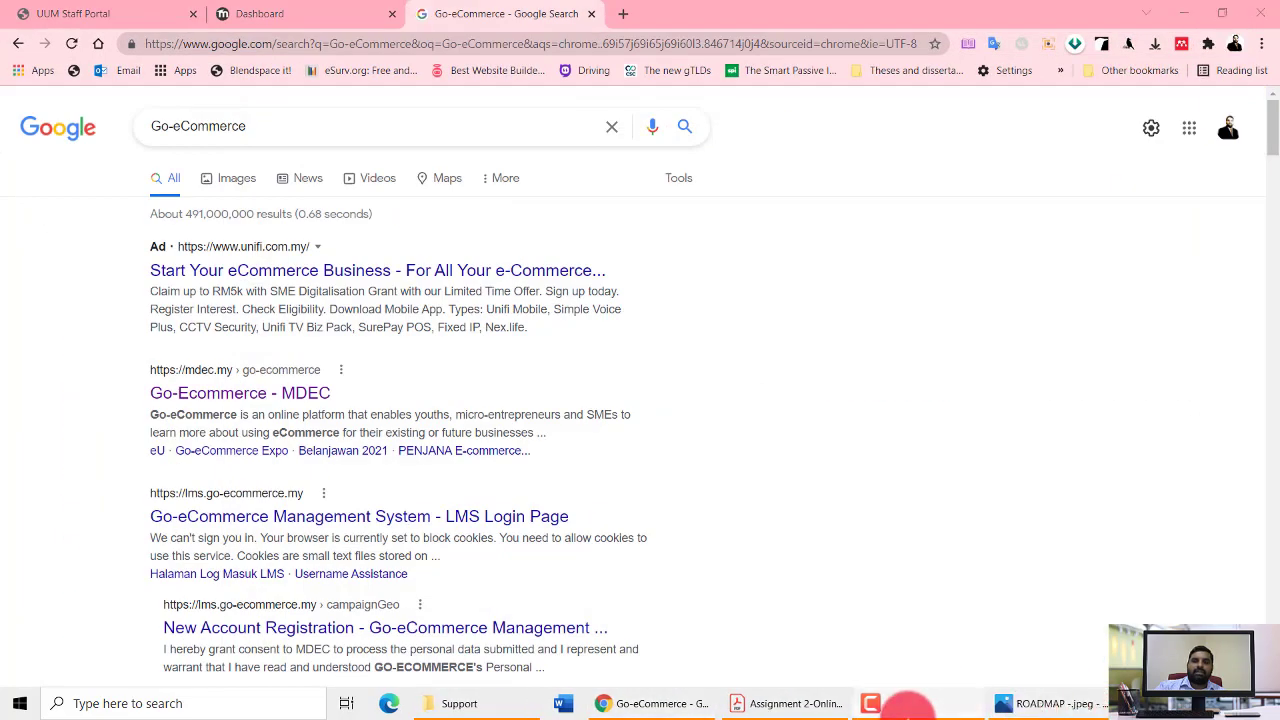
{"action": "scroll", "coordinate": [260, 470], "scroll_direction": "down", "scroll_amount": 2}
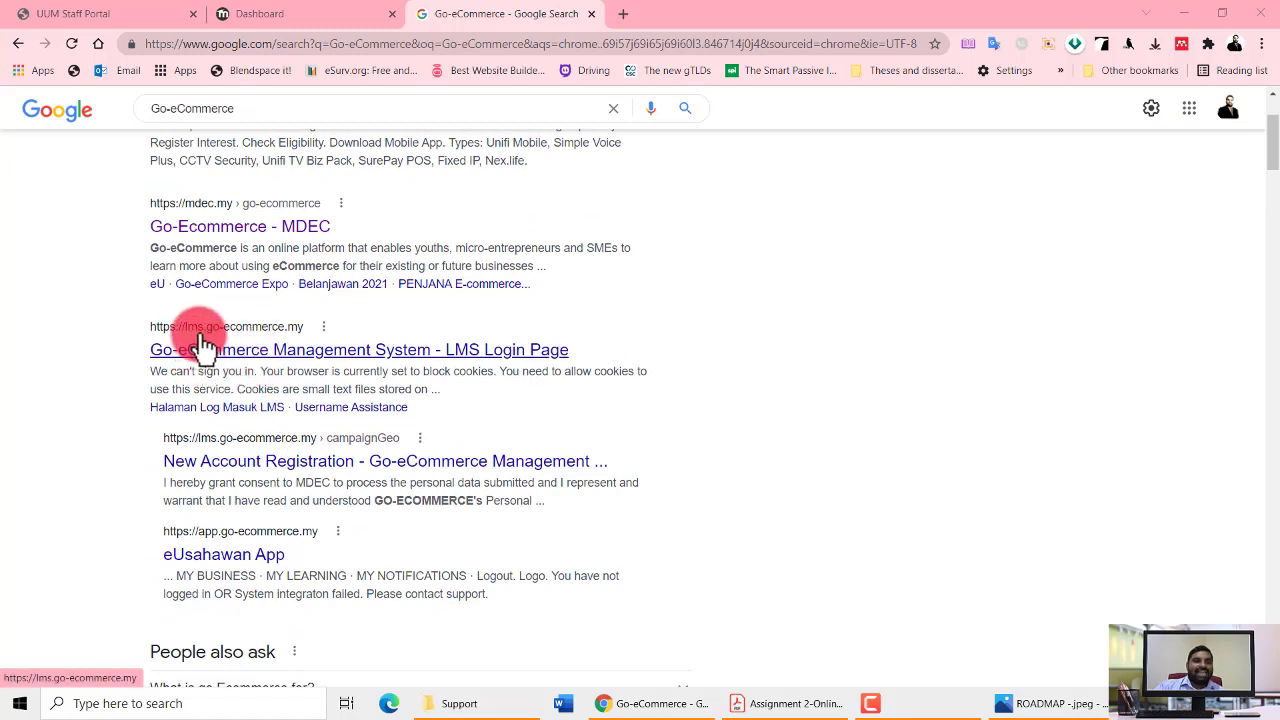
{"action": "left_click", "coordinate": [237, 362]}
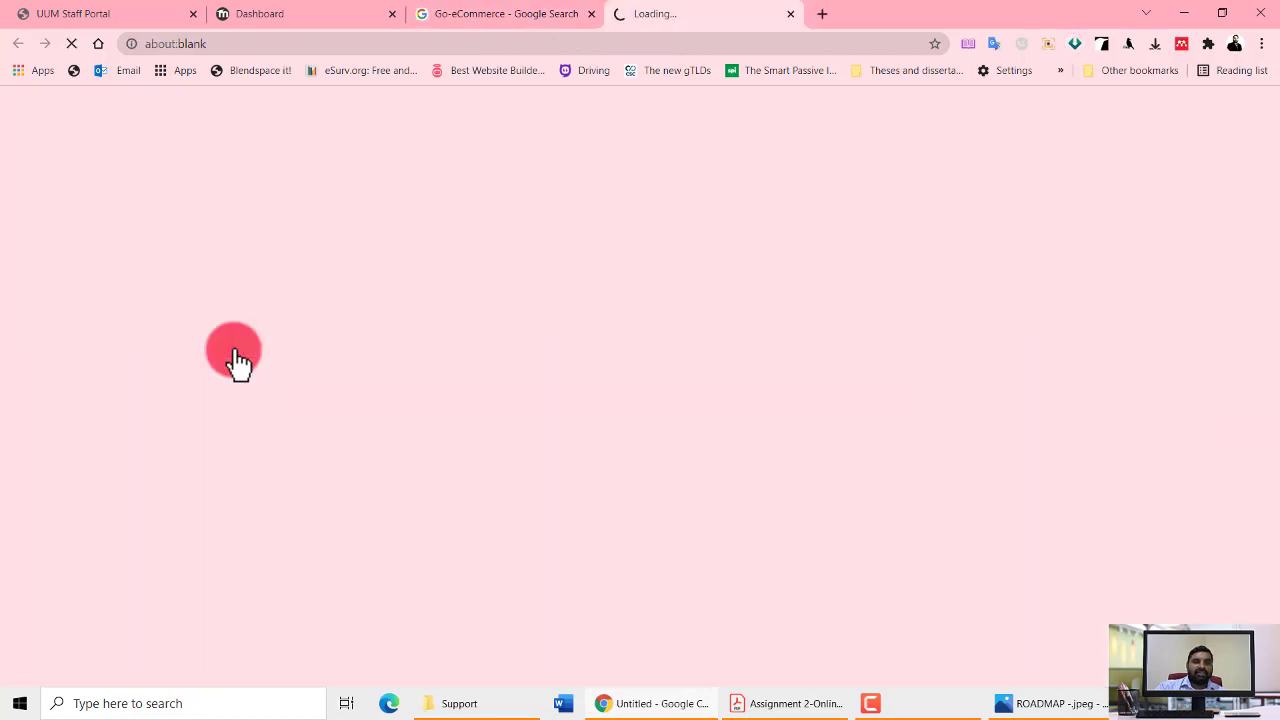
Detach the Google search results for Go-eCommerce into their own window and close it
{"action": "left_click", "coordinate": [503, 16]}
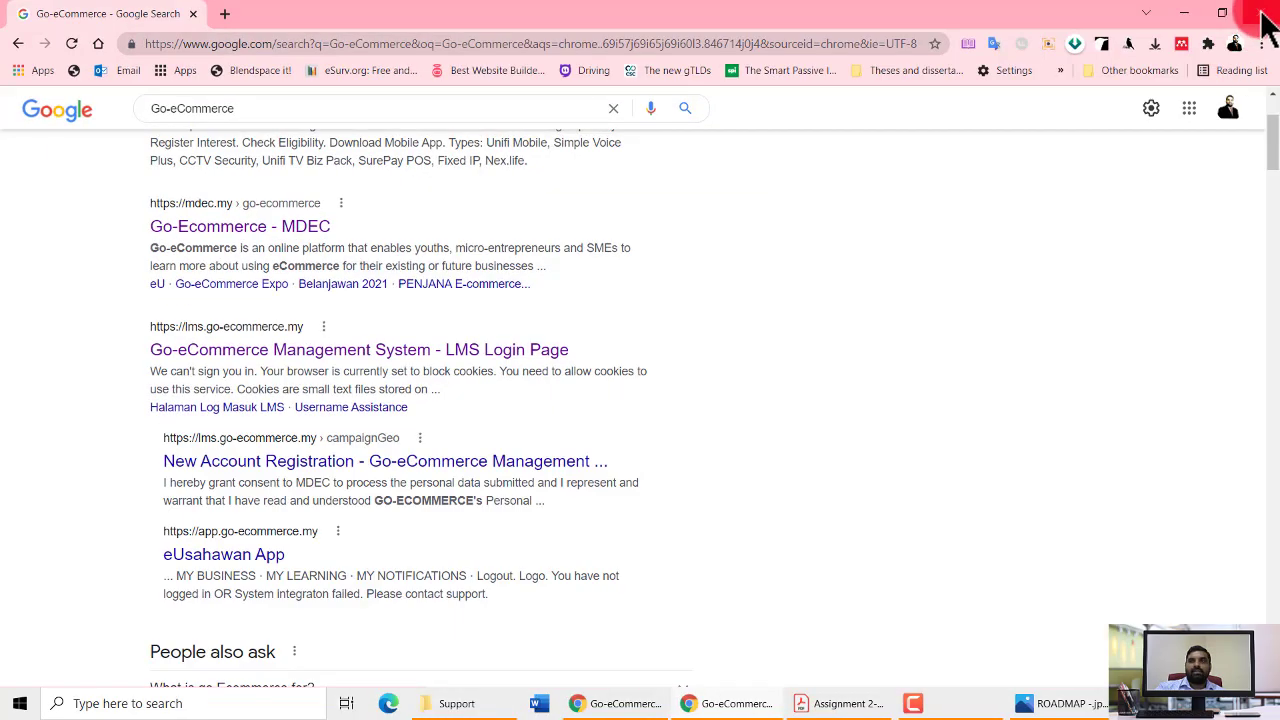
{"action": "key", "text": "ctrl+w"}
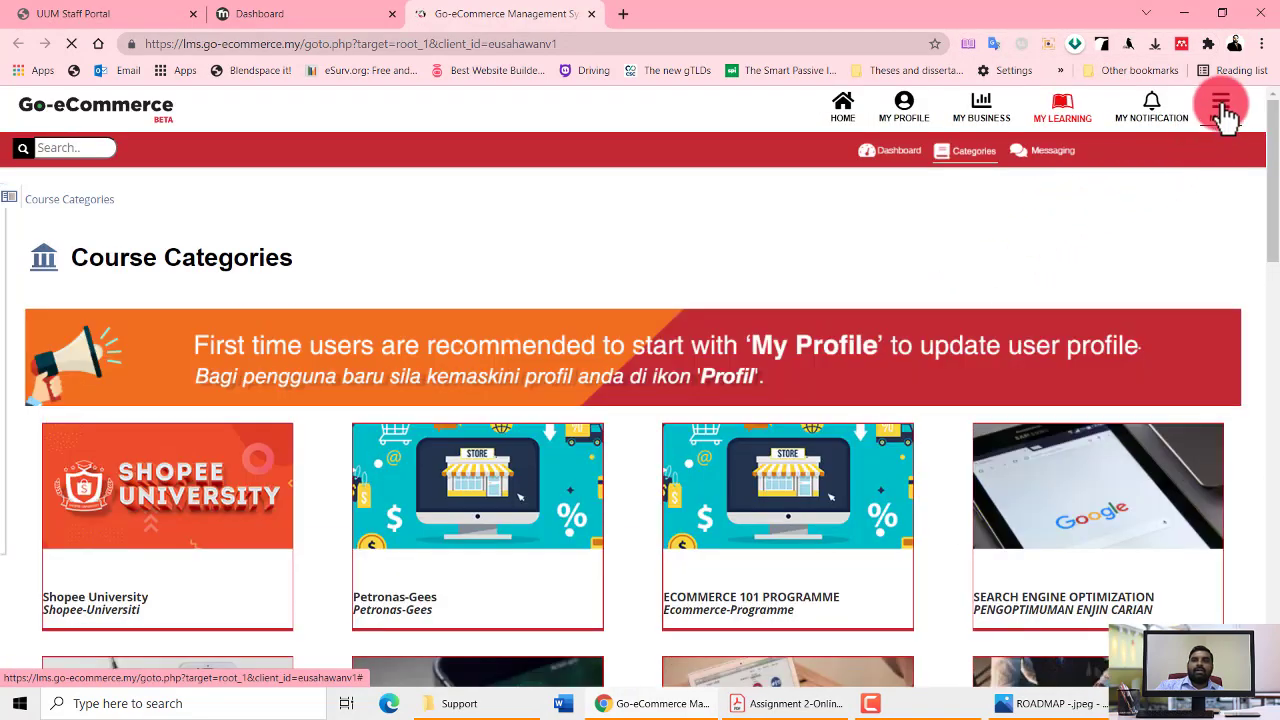
Log out of the Go-eCommerce account and go to the portal's login page
{"action": "left_click", "coordinate": [1222, 110]}
{"action": "left_click", "coordinate": [1114, 291]}
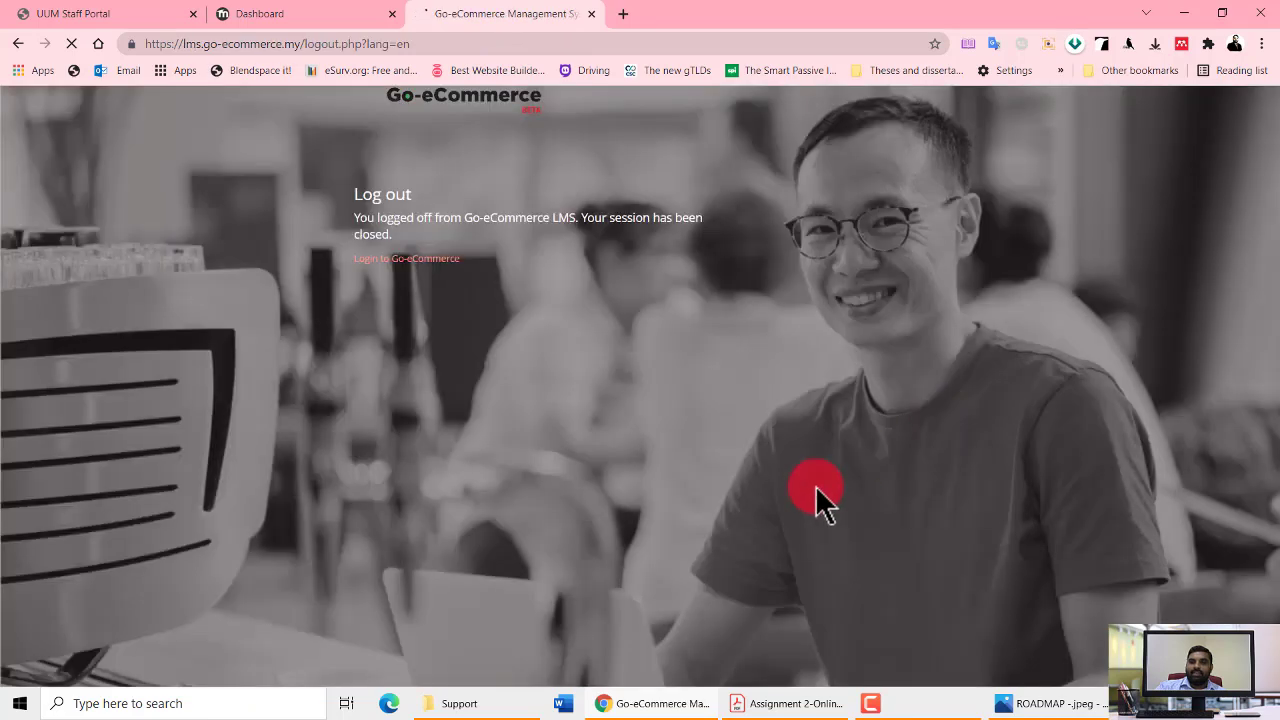
{"action": "left_click", "coordinate": [324, 43]}
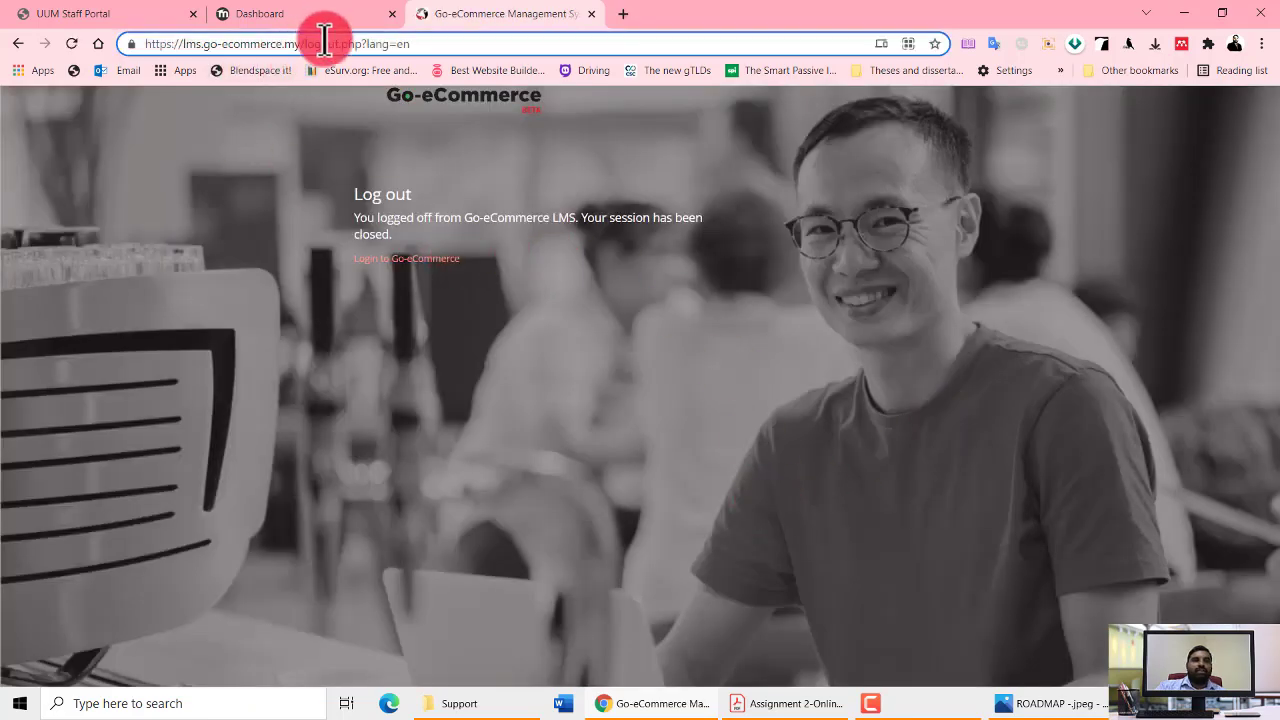
{"action": "left_click", "coordinate": [395, 262]}
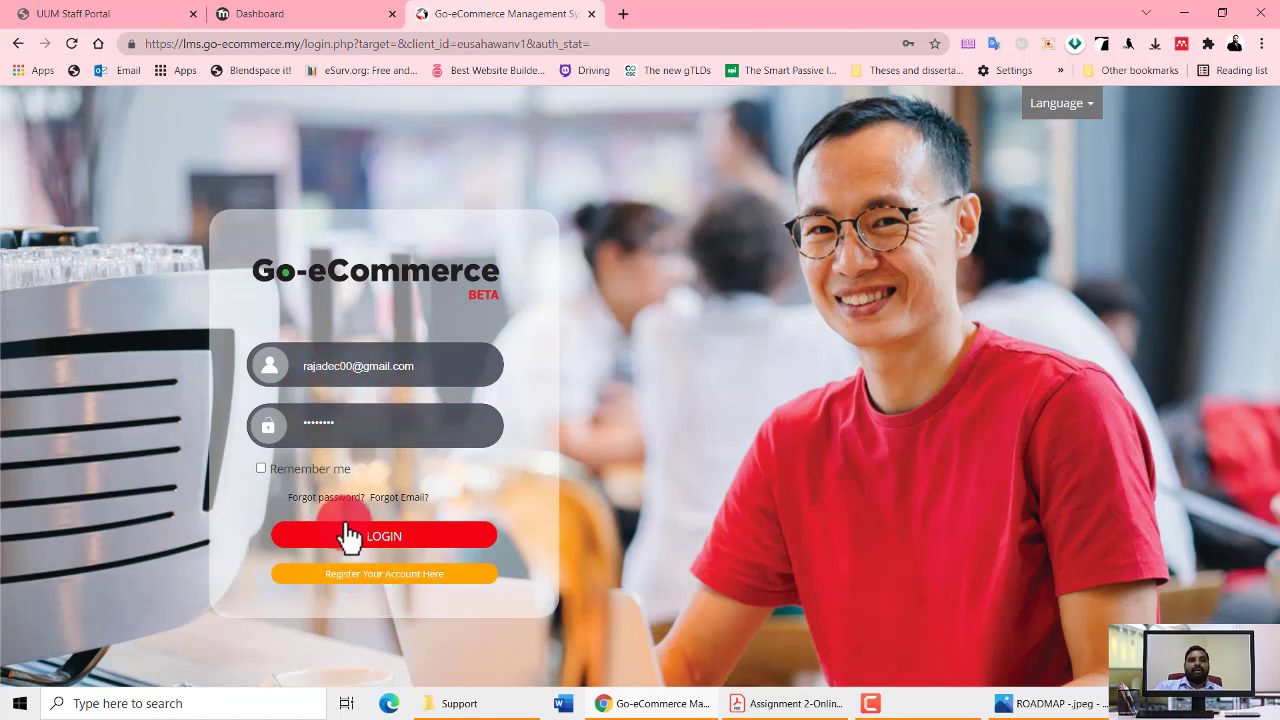
View the New Account Registration form with its identification types and return to the login page
{"action": "left_click", "coordinate": [368, 588]}
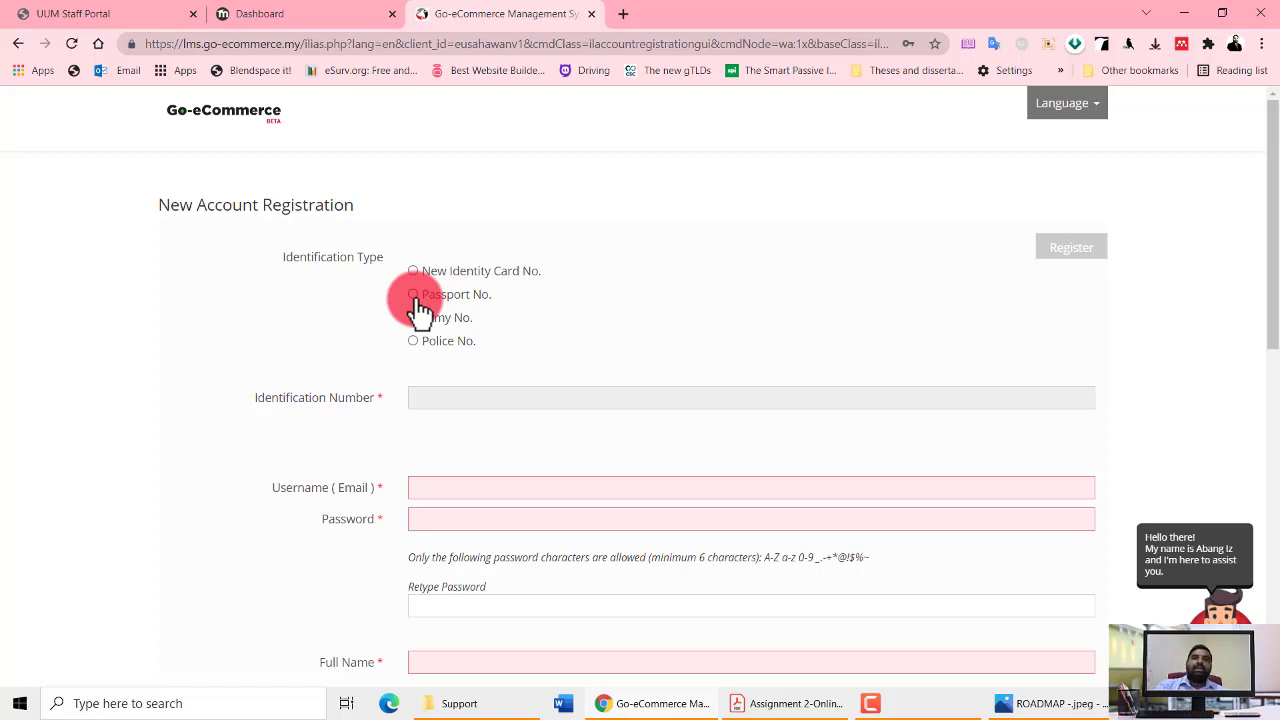
{"action": "left_click", "coordinate": [19, 45]}
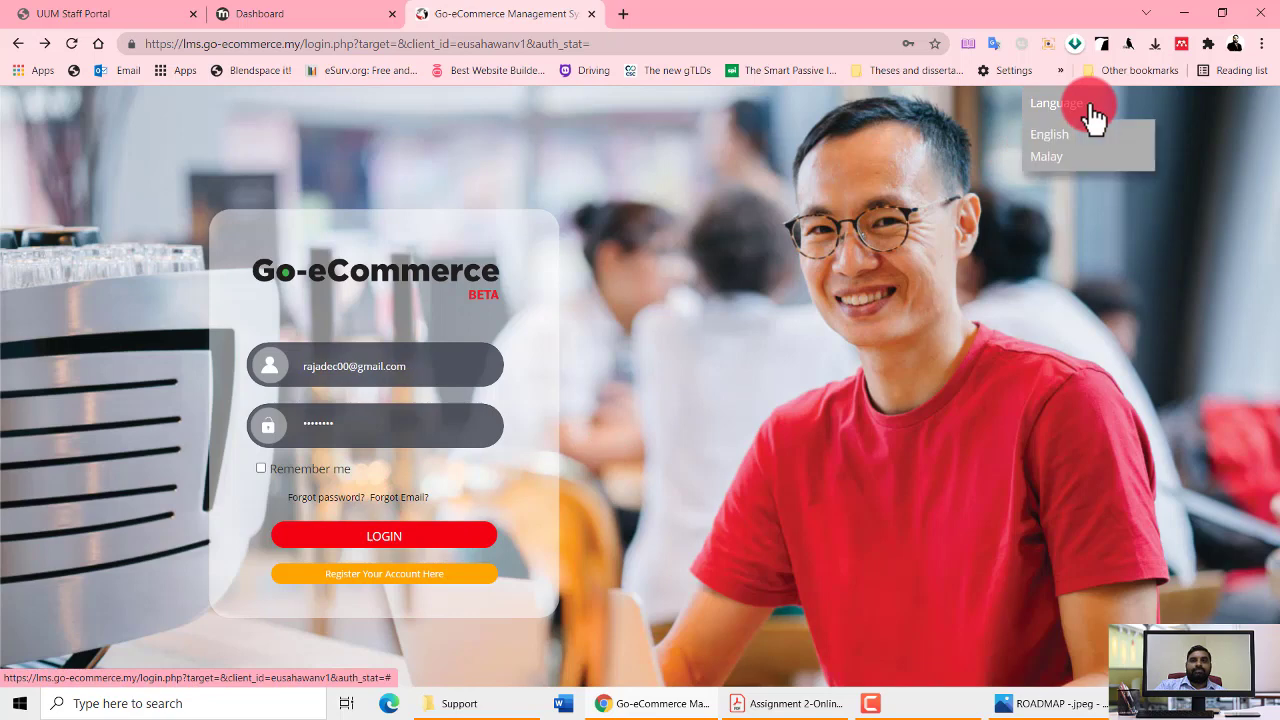
Log in to Go-eCommerce with the saved account credentials to reach the welcome page
{"action": "left_click", "coordinate": [358, 545]}
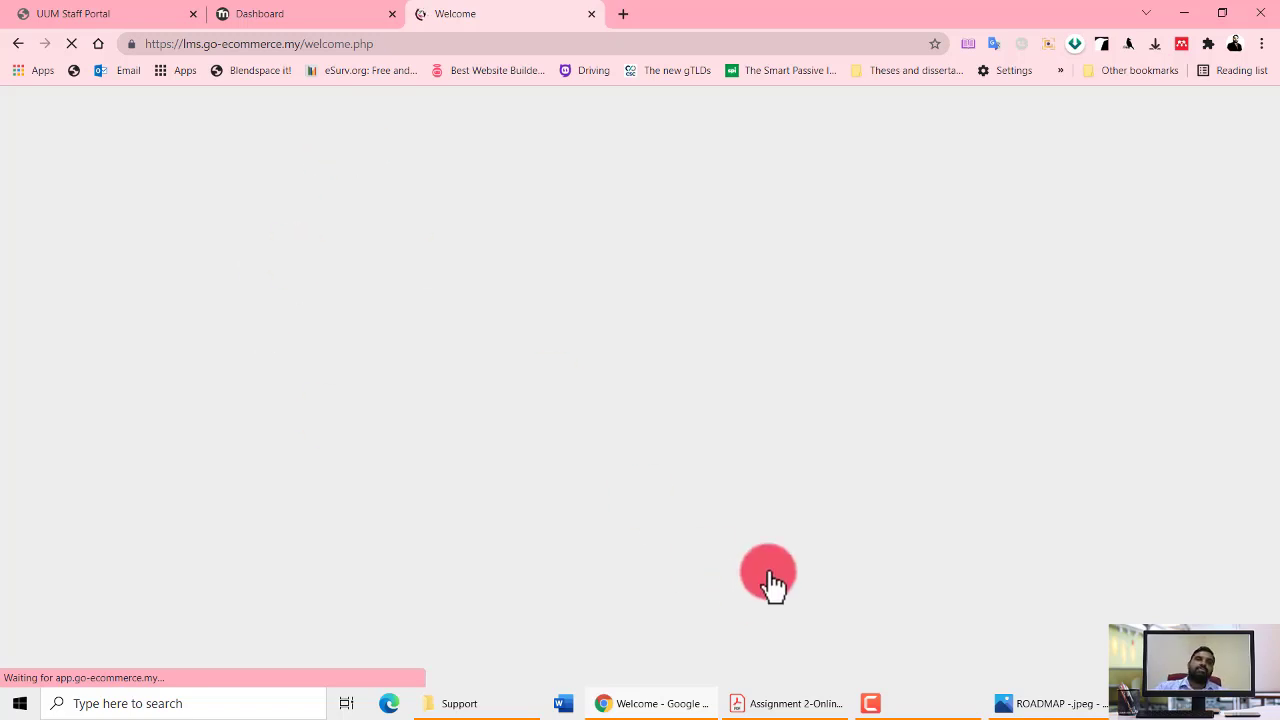
{"action": "left_click", "coordinate": [912, 705]}
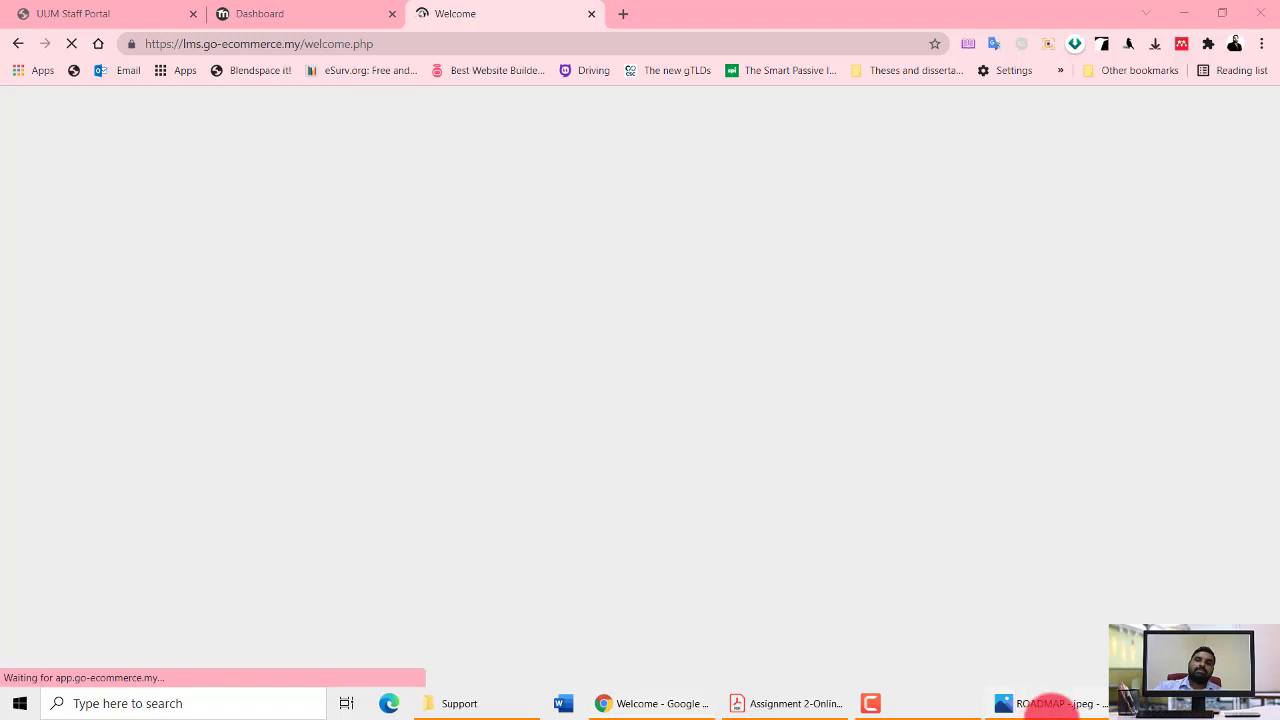
{"action": "right_click", "coordinate": [1080, 705]}
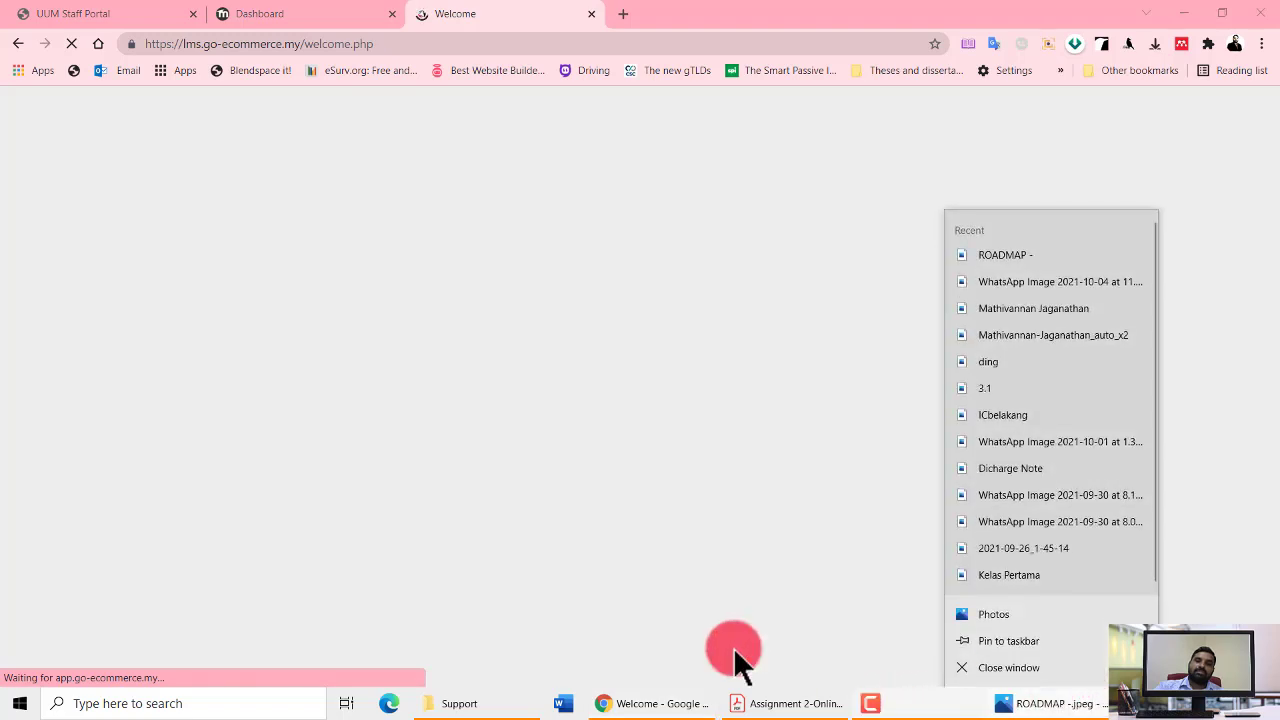
{"action": "left_click", "coordinate": [536, 351]}
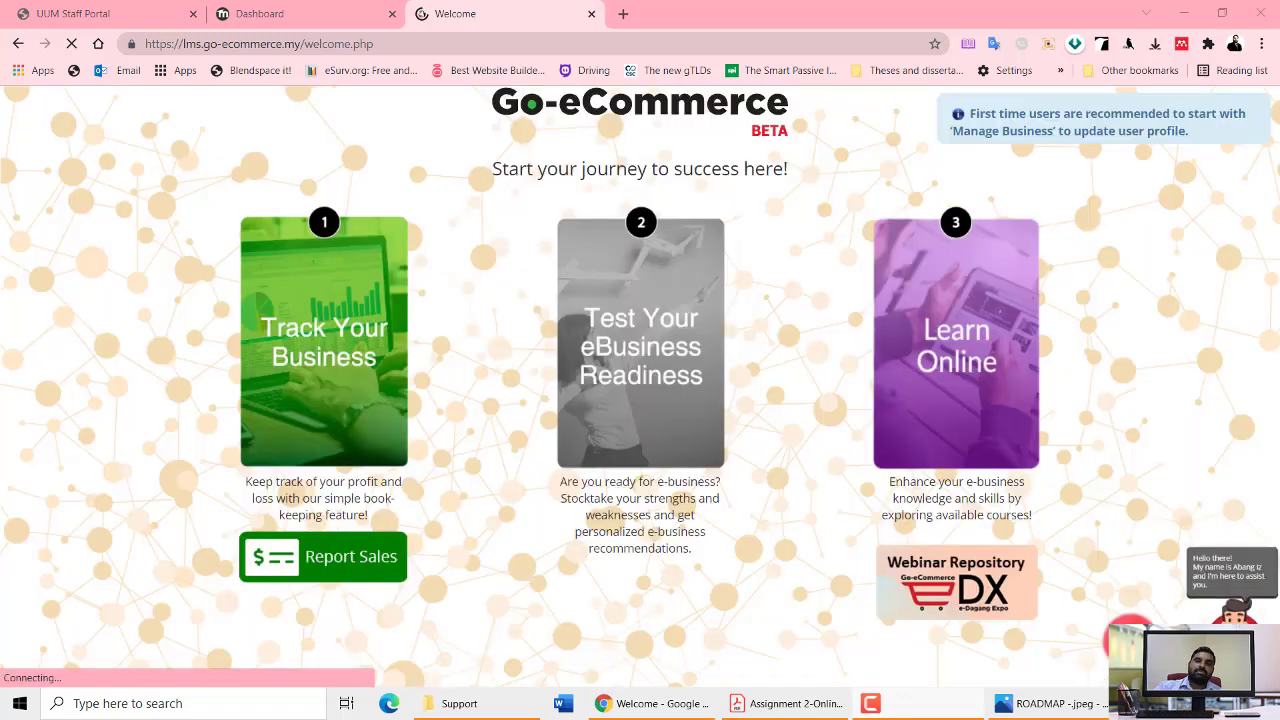
{"action": "left_click", "coordinate": [1140, 395]}
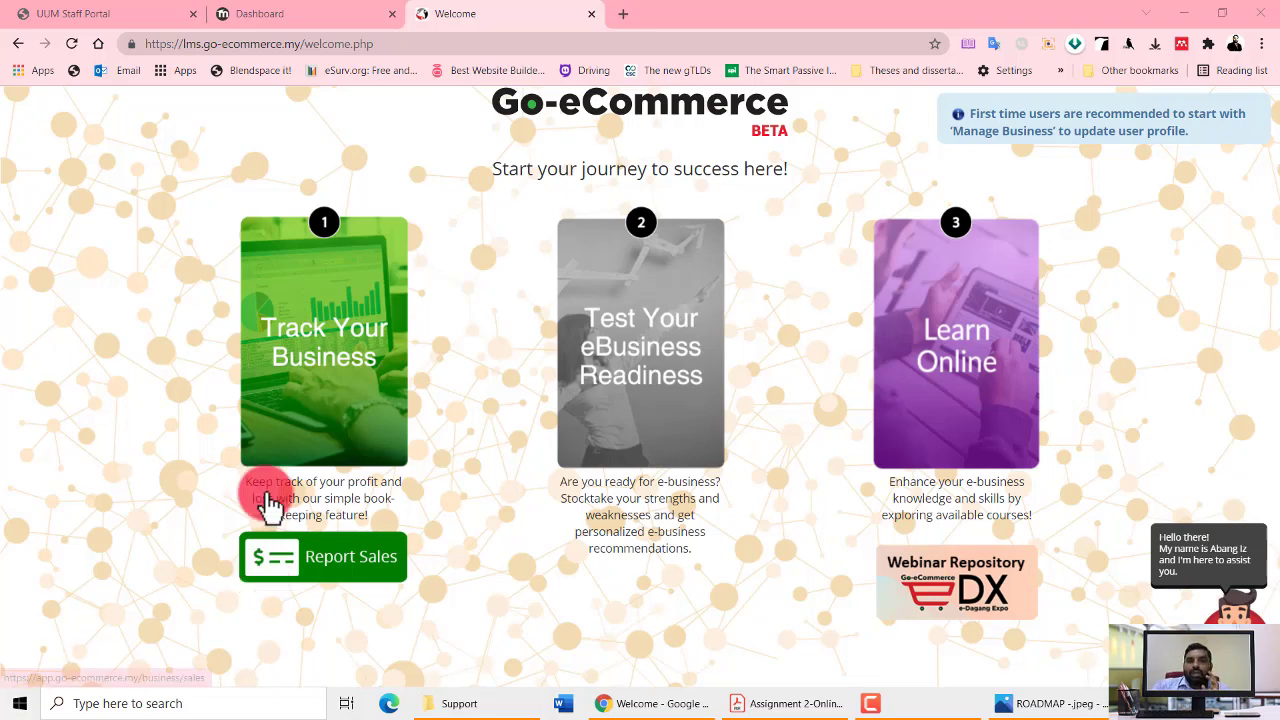
Open the Learn Online section in a new tab and switch to it
{"action": "right_click", "coordinate": [933, 370]}
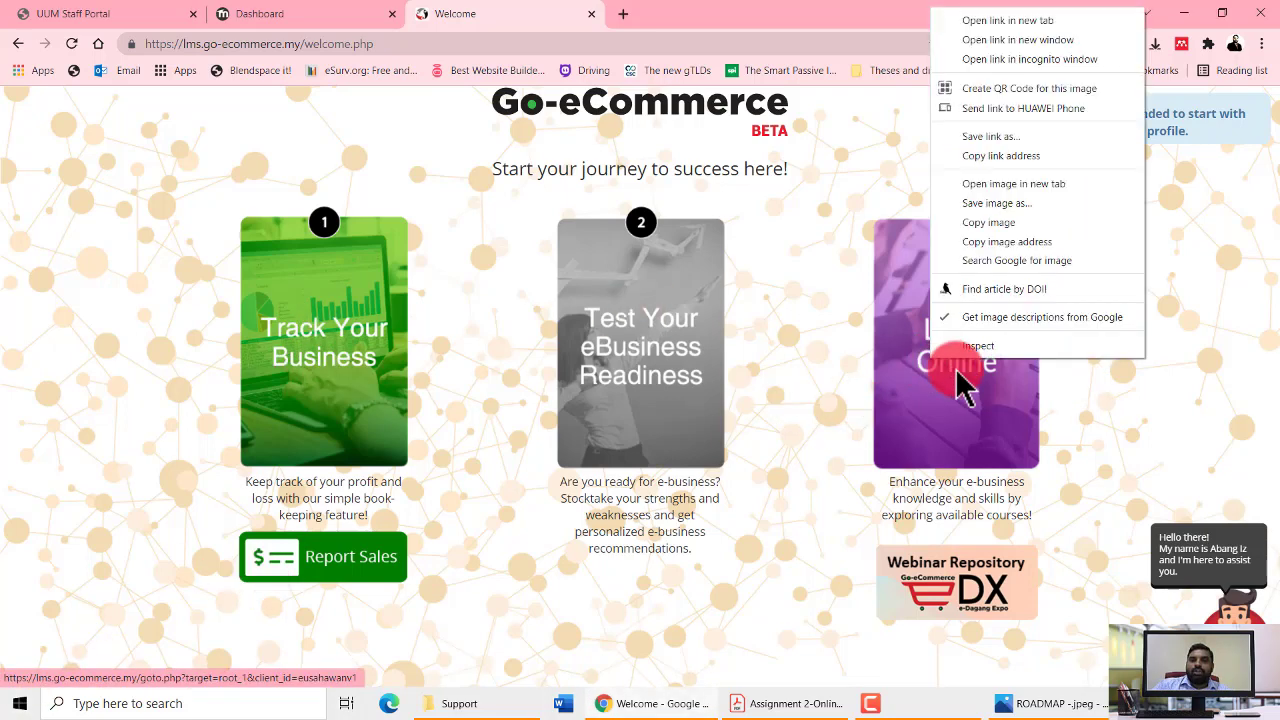
{"action": "left_click", "coordinate": [980, 22]}
{"action": "left_click", "coordinate": [730, 18]}
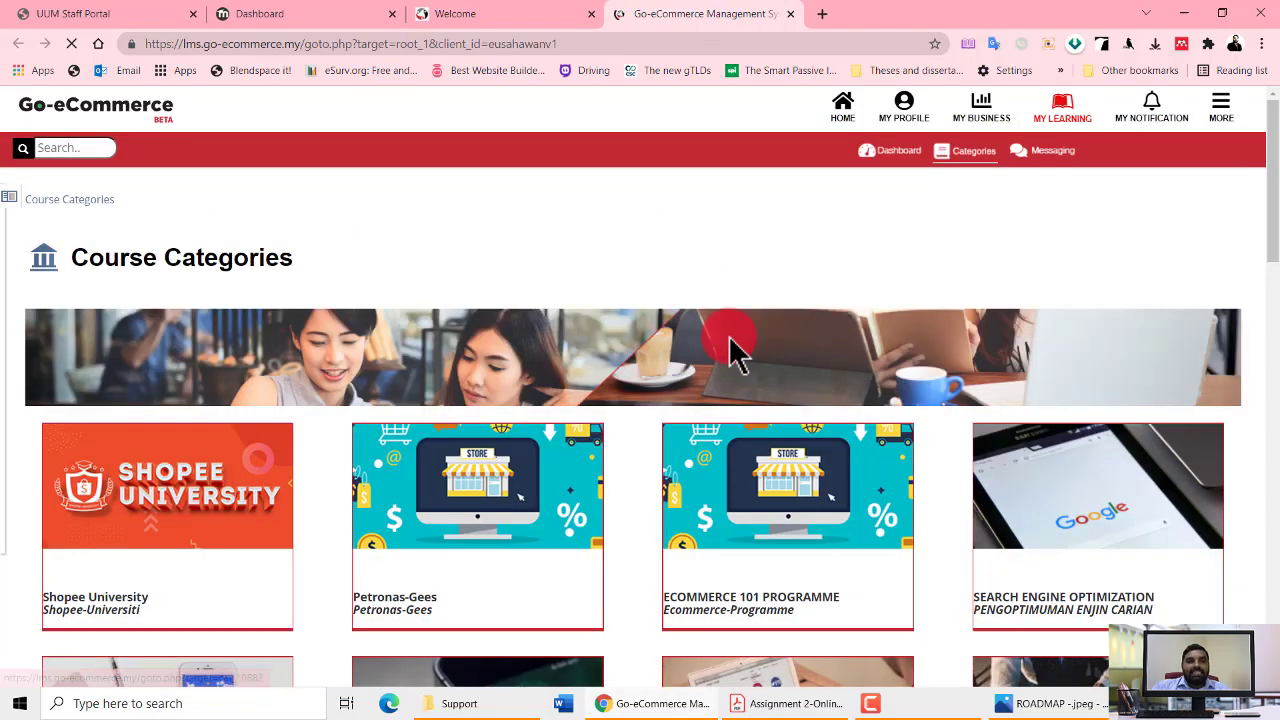
Open the Shopee University category and view the linked page of its first course, Shopee University Asas
{"action": "scroll", "coordinate": [270, 550], "scroll_direction": "down", "scroll_amount": 2}
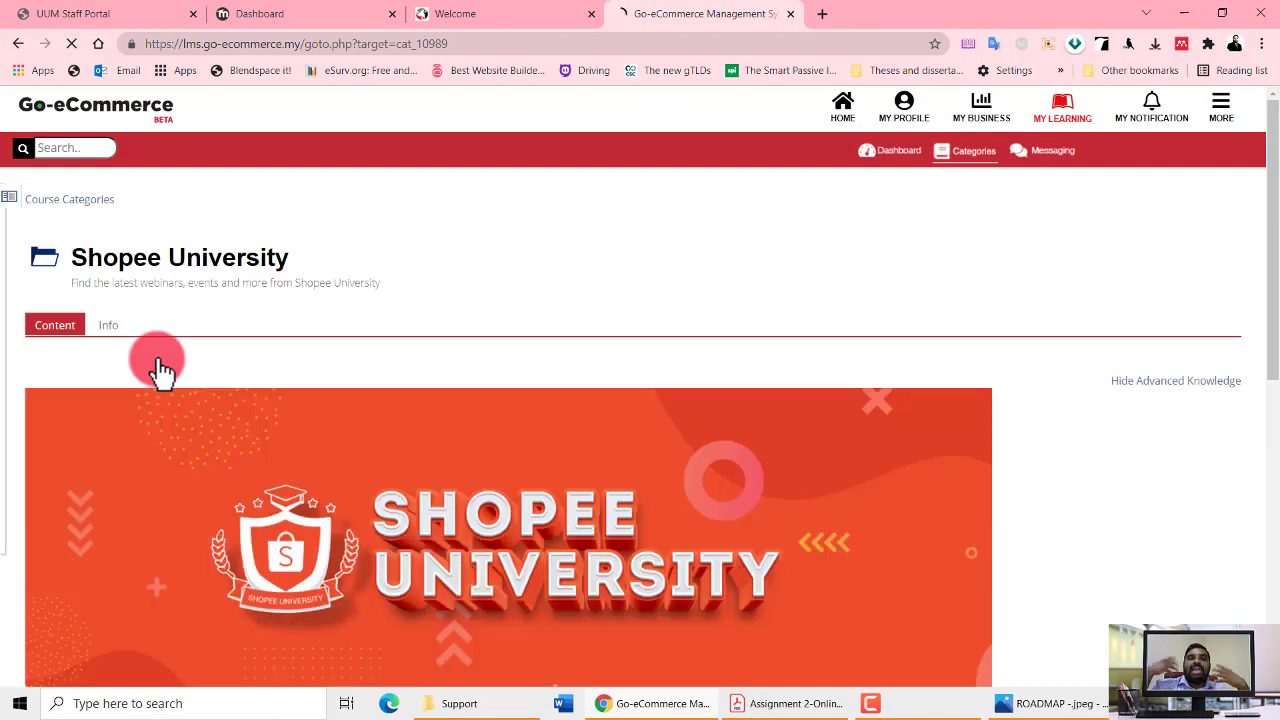
{"action": "scroll", "coordinate": [266, 343], "scroll_direction": "down", "scroll_amount": 10}
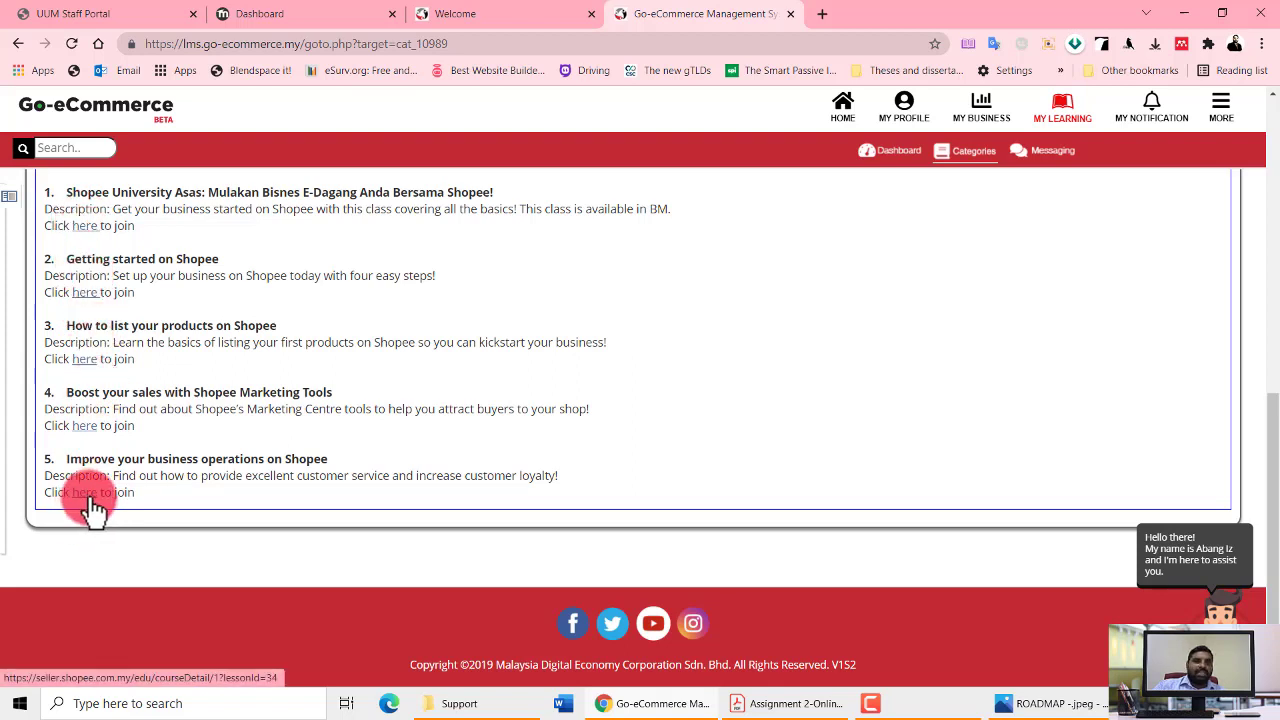
{"action": "left_click", "coordinate": [86, 226]}
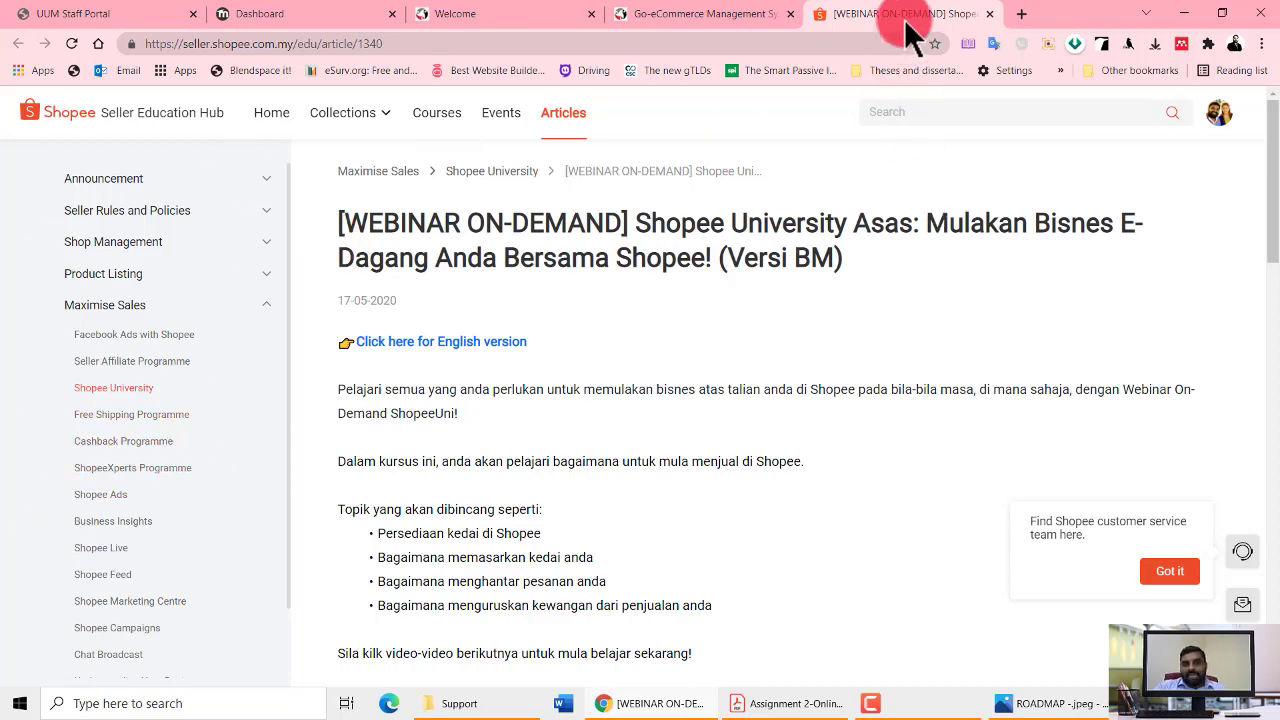
{"action": "left_click", "coordinate": [990, 14]}
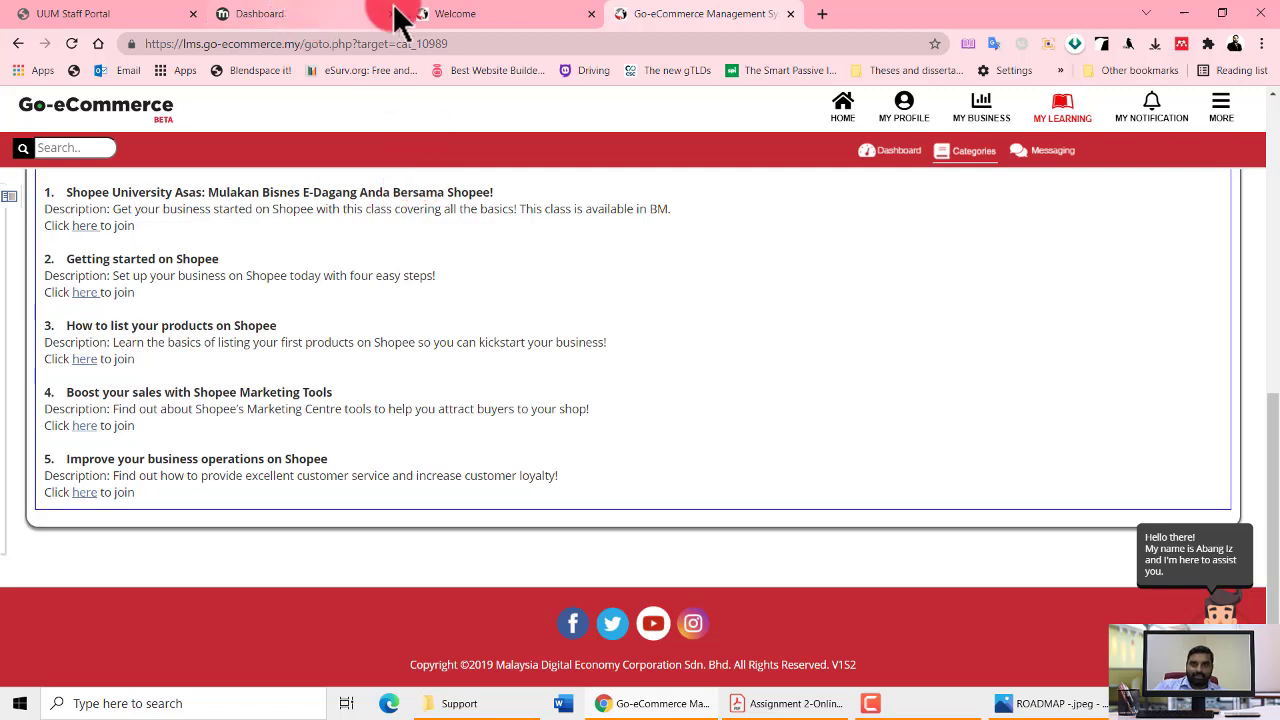
Close the Shopee University page, reopen Learn Online from the welcome page and look through the course categories
{"action": "left_click", "coordinate": [790, 13]}
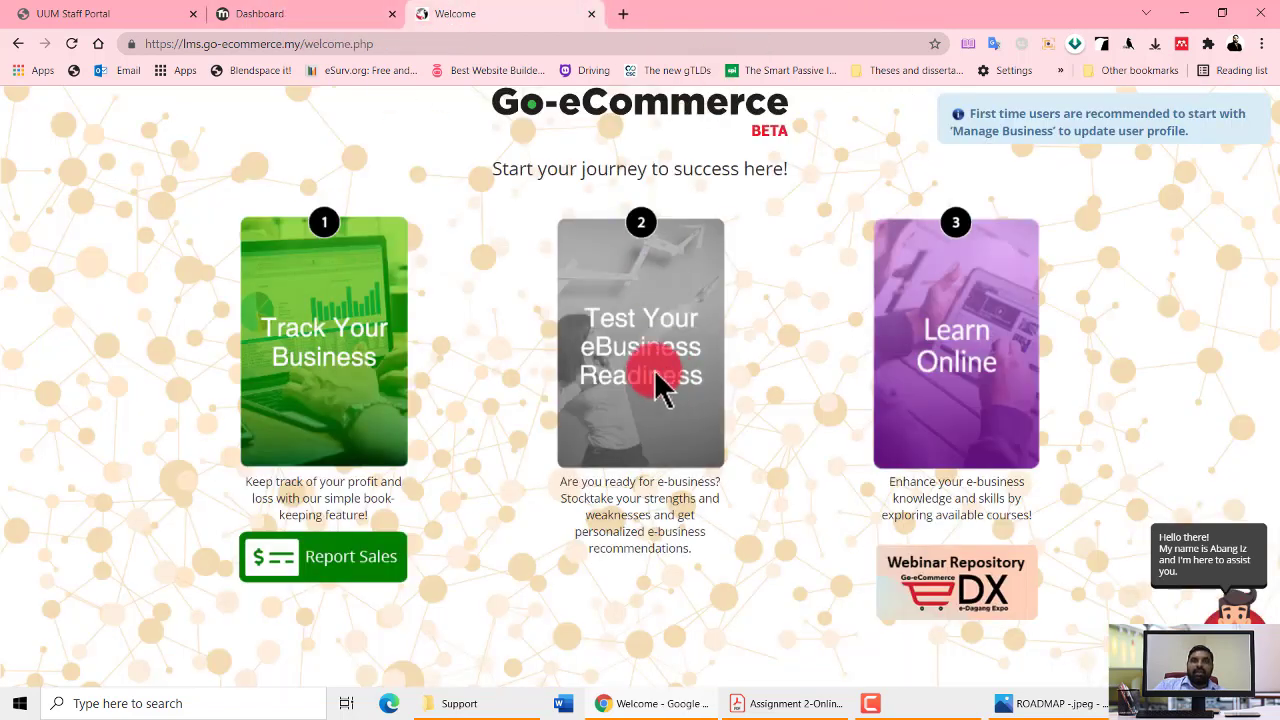
{"action": "left_click", "coordinate": [908, 340]}
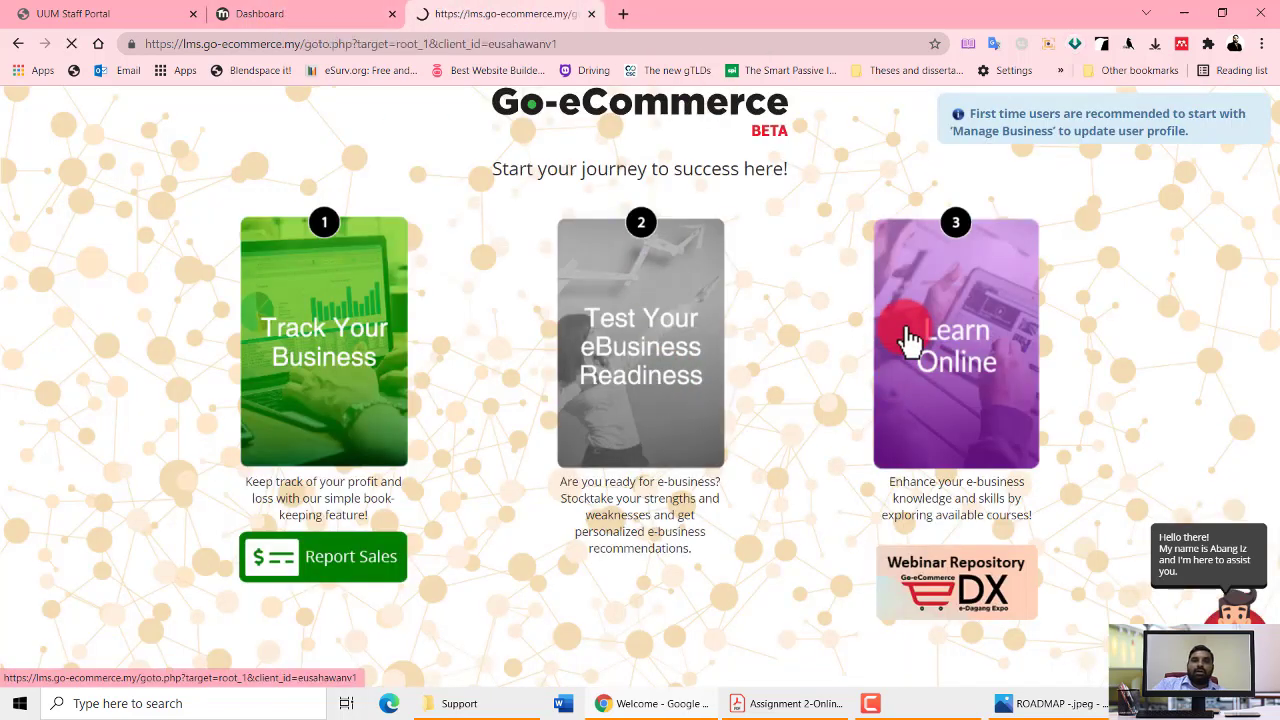
{"action": "right_click", "coordinate": [907, 334]}
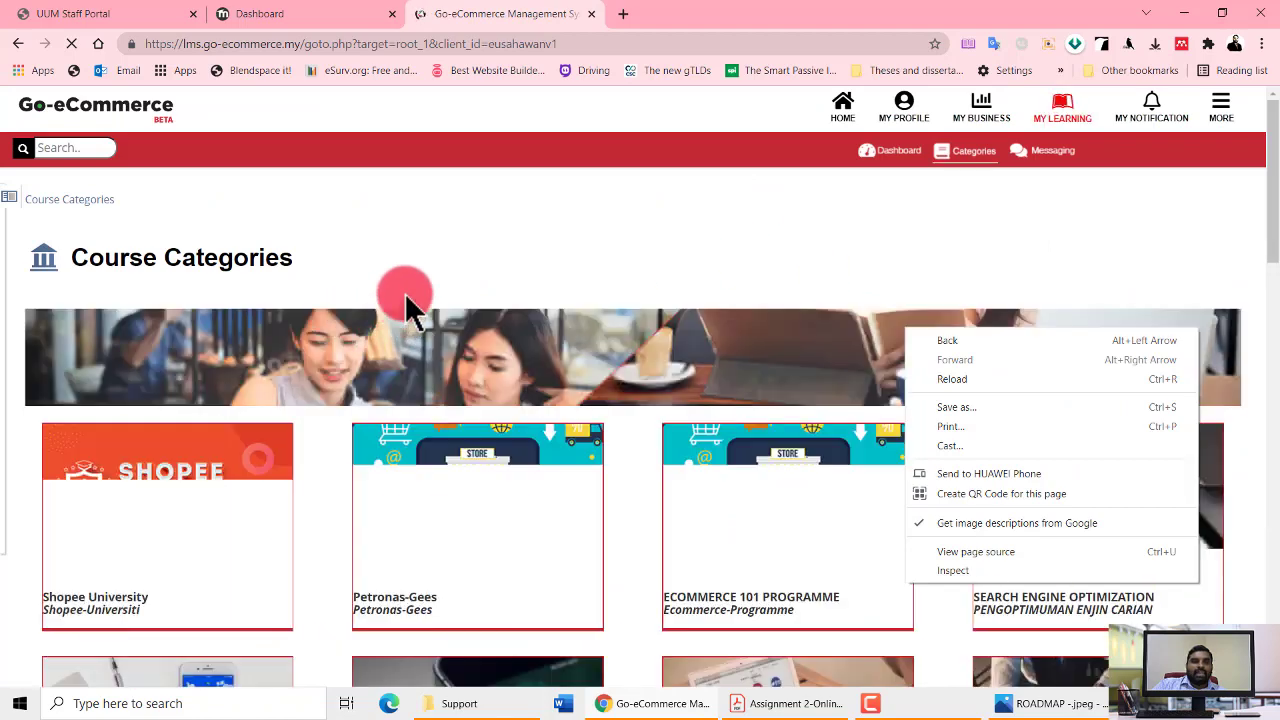
{"action": "scroll", "coordinate": [871, 400], "scroll_direction": "down", "scroll_amount": 2}
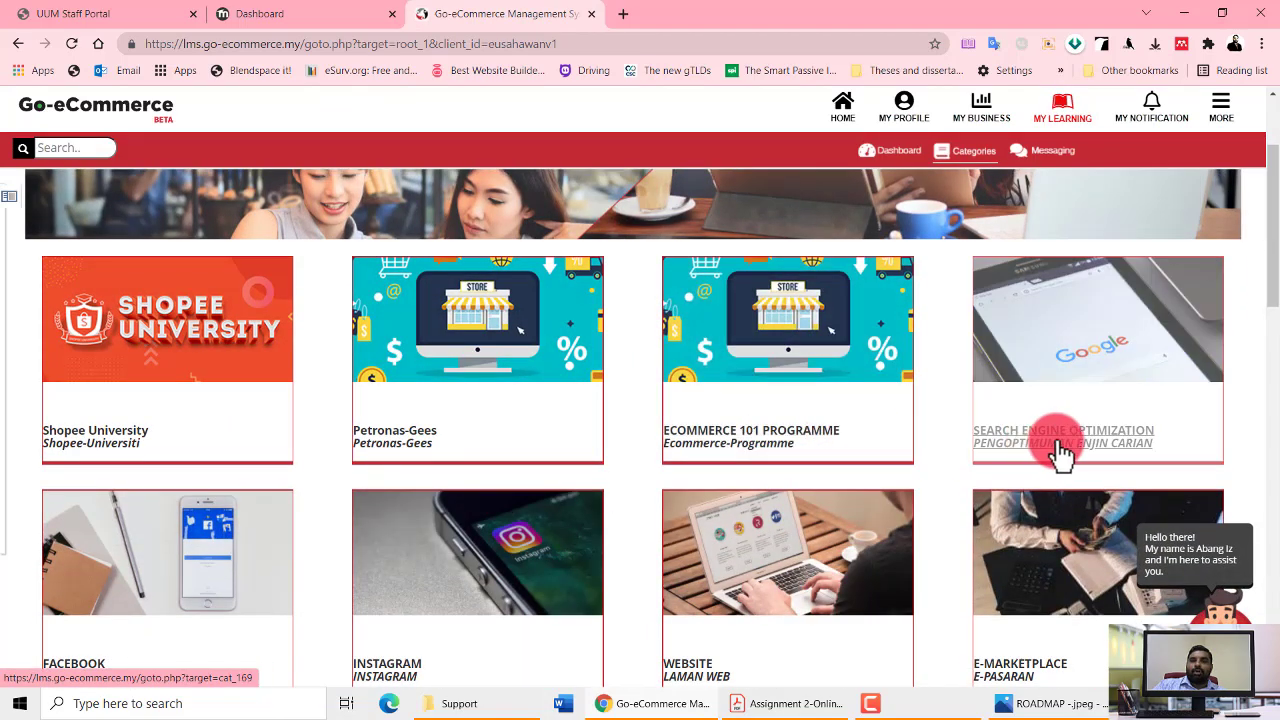
{"action": "scroll", "coordinate": [1060, 447], "scroll_direction": "down", "scroll_amount": 1}
{"action": "scroll", "coordinate": [975, 435], "scroll_direction": "down", "scroll_amount": 2}
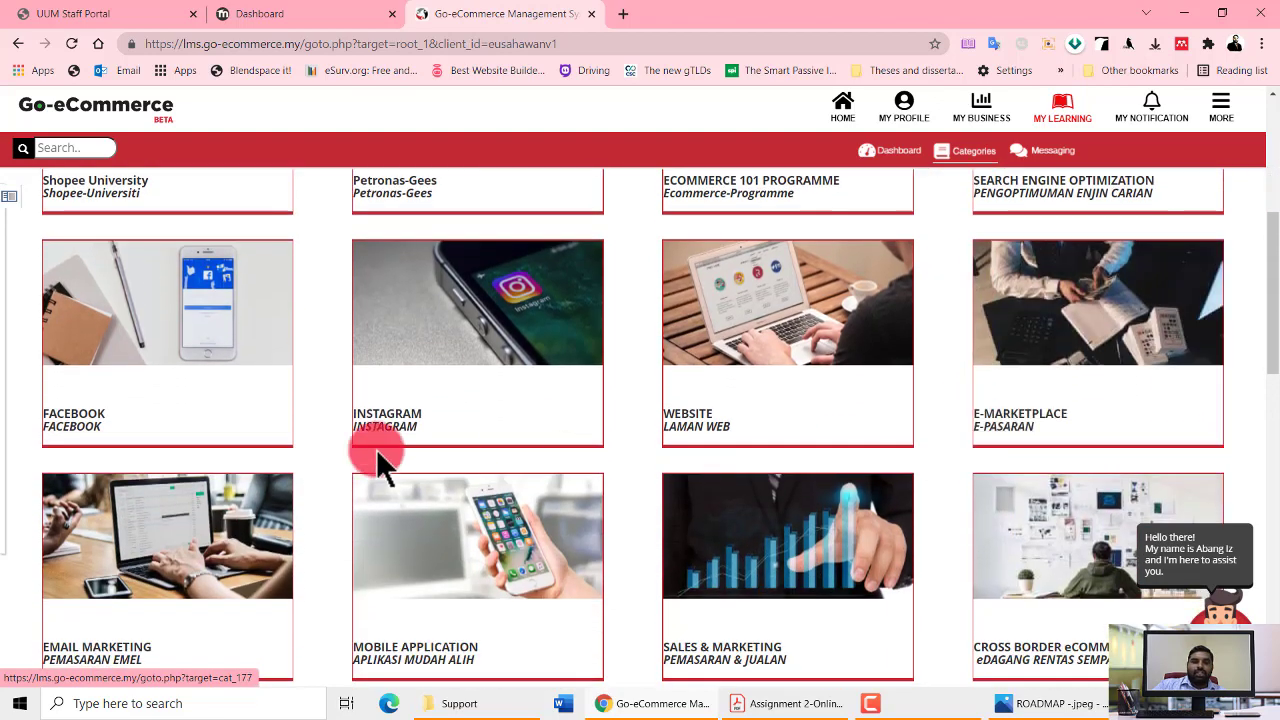
Open the Facebook course category and show the join option for Advertising Format & Placement (Level 2)
{"action": "left_click", "coordinate": [90, 425]}
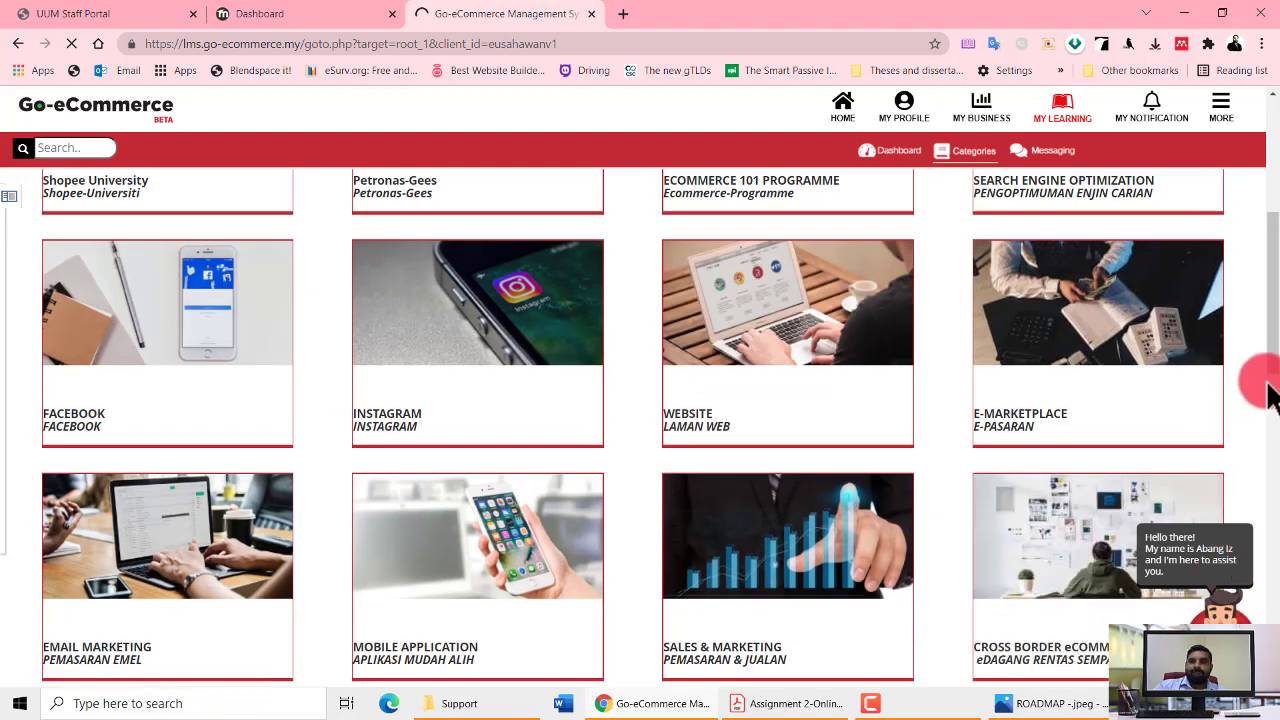
{"action": "scroll", "coordinate": [1262, 385], "scroll_direction": "down", "scroll_amount": 3}
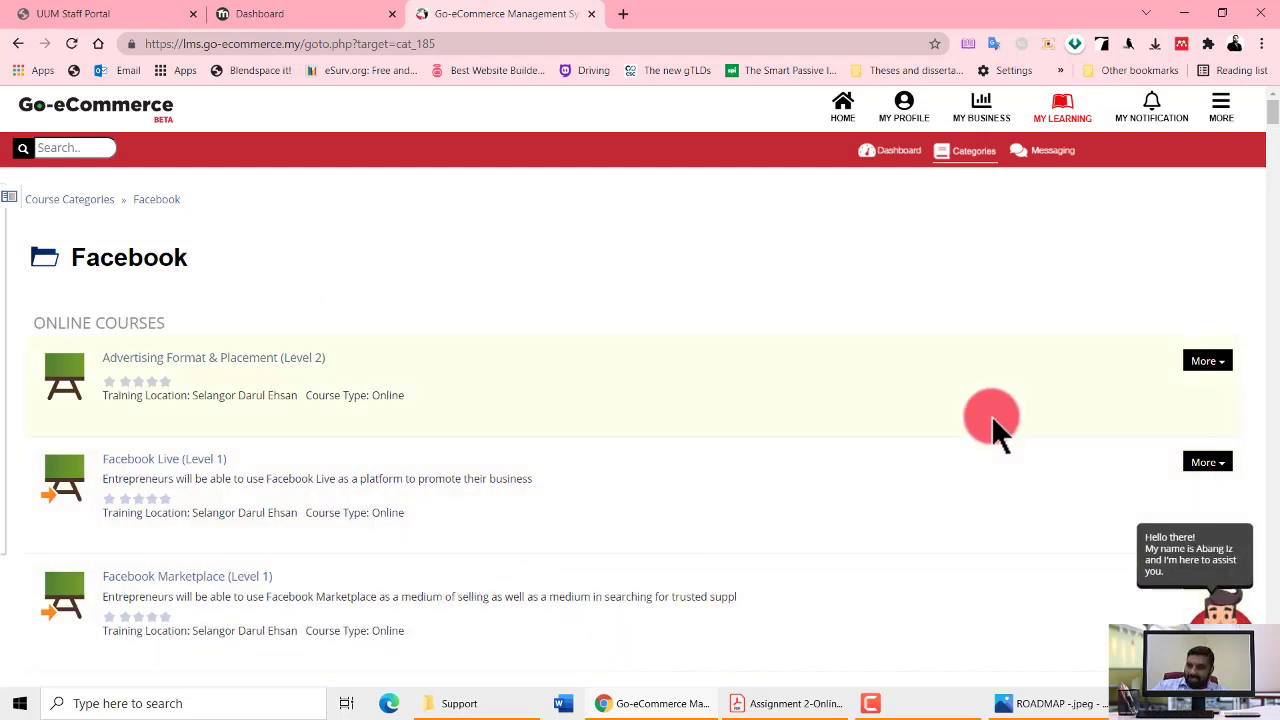
{"action": "left_click", "coordinate": [1210, 366]}
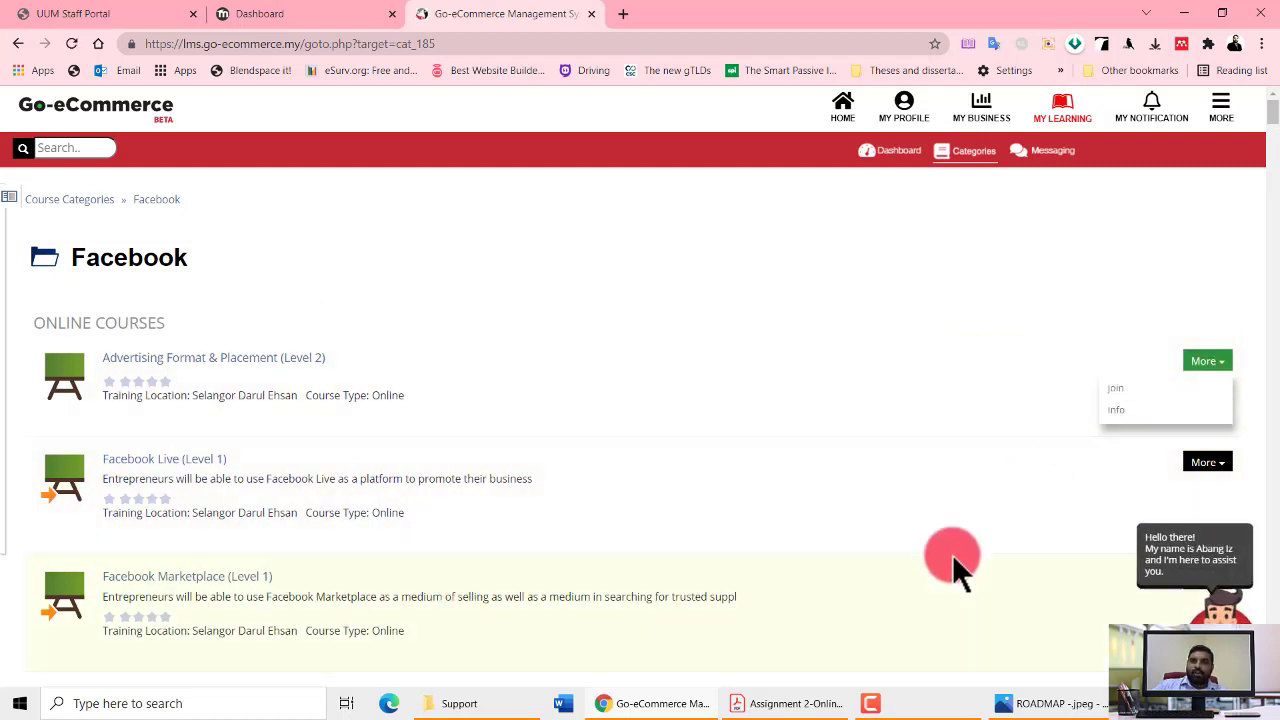
{"action": "left_click", "coordinate": [1118, 392]}
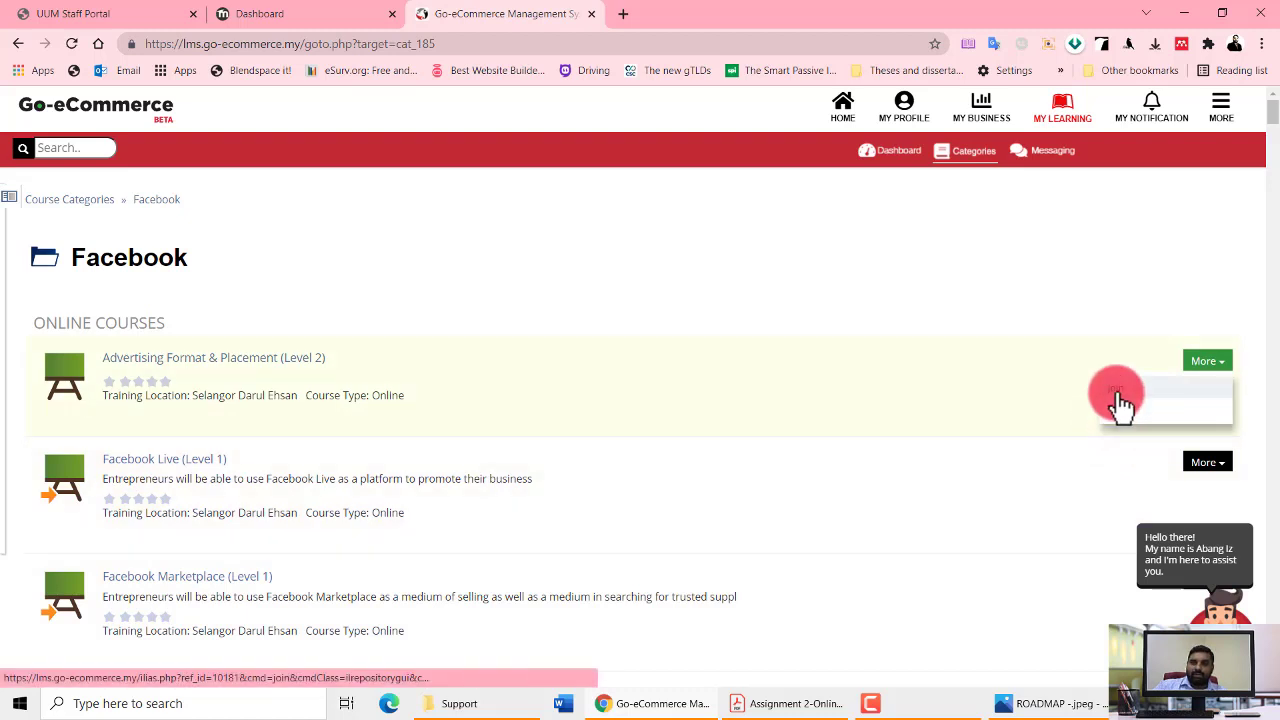
Go back to the course categories, look through the remaining ones and return to the welcome page
{"action": "left_click", "coordinate": [18, 43]}
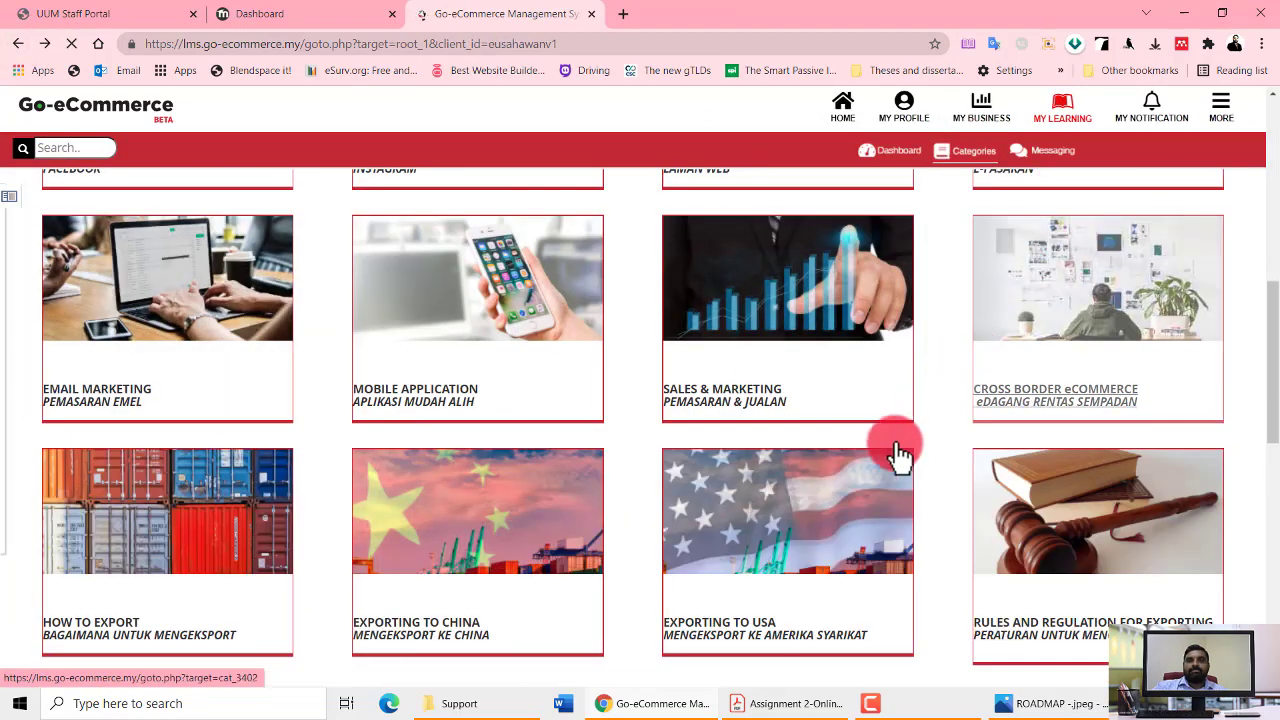
{"action": "scroll", "coordinate": [900, 455], "scroll_direction": "down", "scroll_amount": 3}
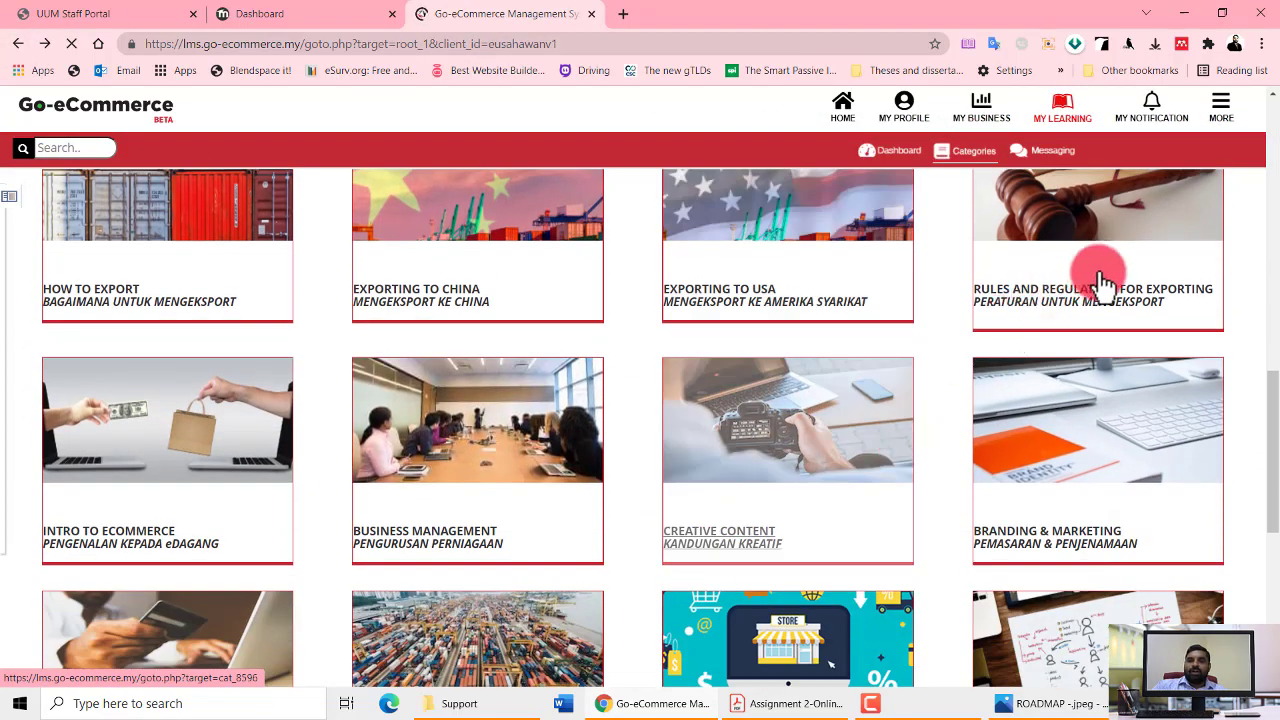
{"action": "scroll", "coordinate": [714, 380], "scroll_direction": "down", "scroll_amount": 2}
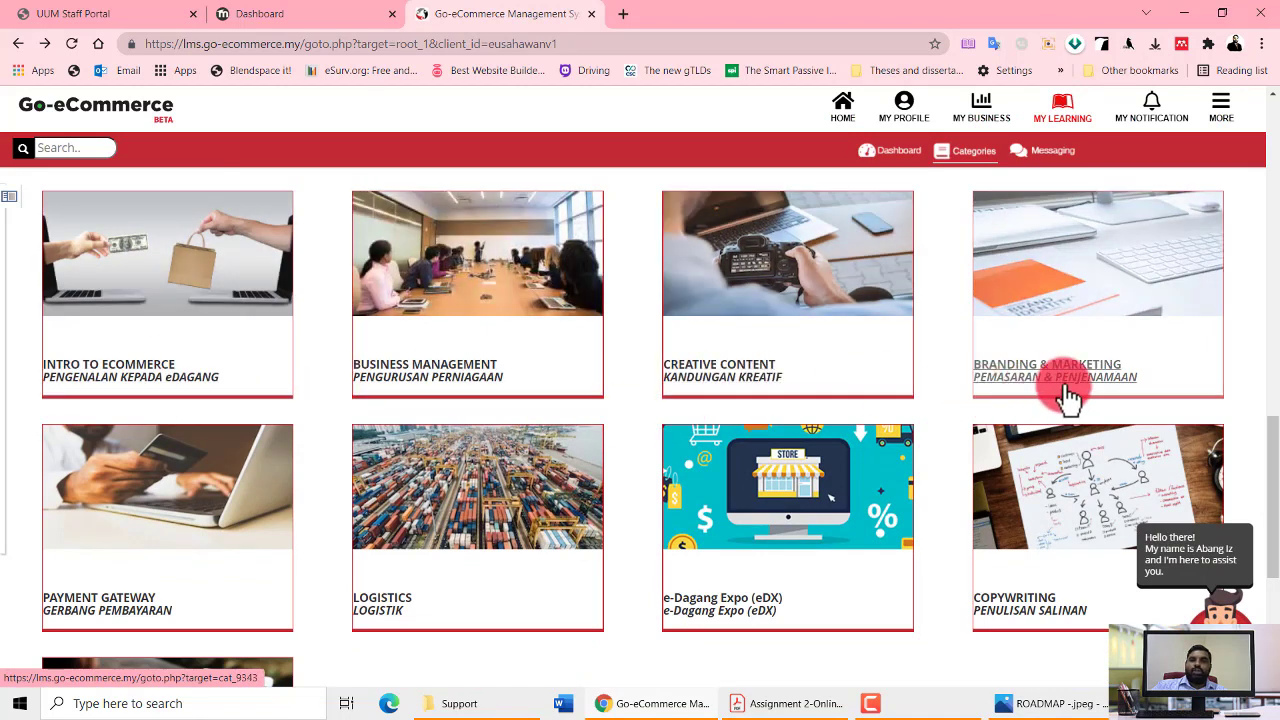
{"action": "scroll", "coordinate": [757, 400], "scroll_direction": "down", "scroll_amount": 2}
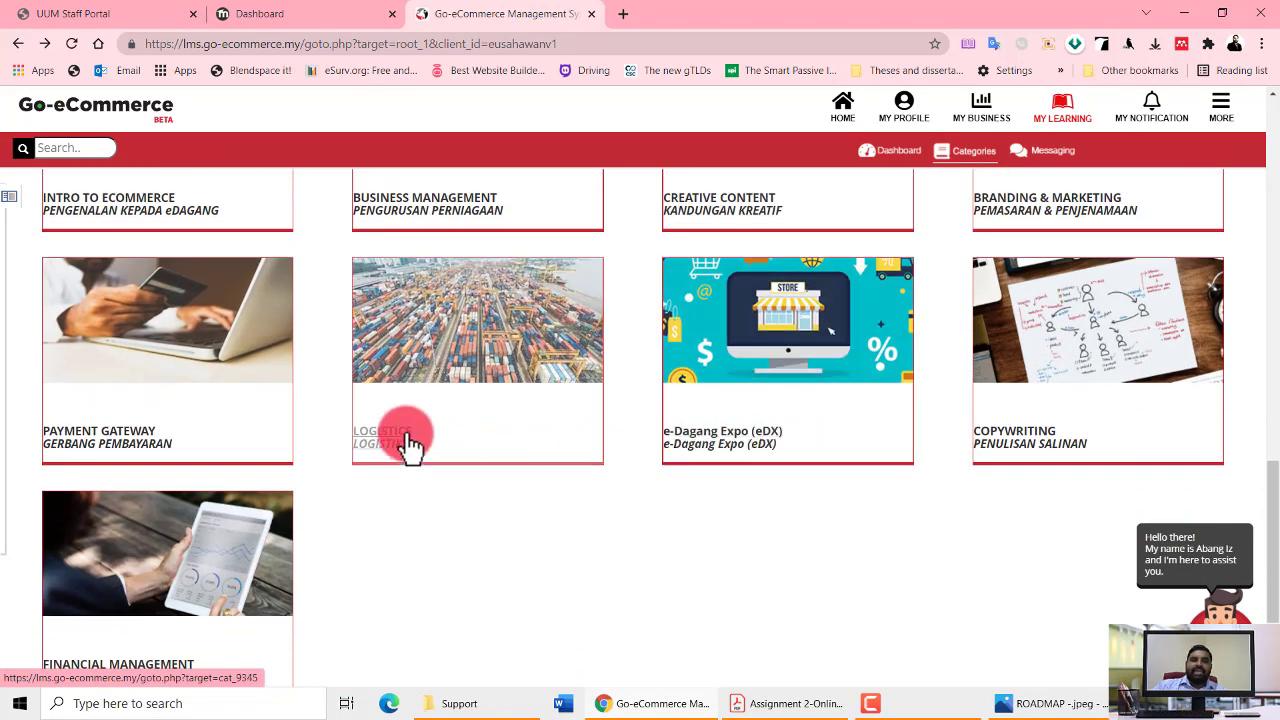
{"action": "scroll", "coordinate": [712, 405], "scroll_direction": "up", "scroll_amount": 3}
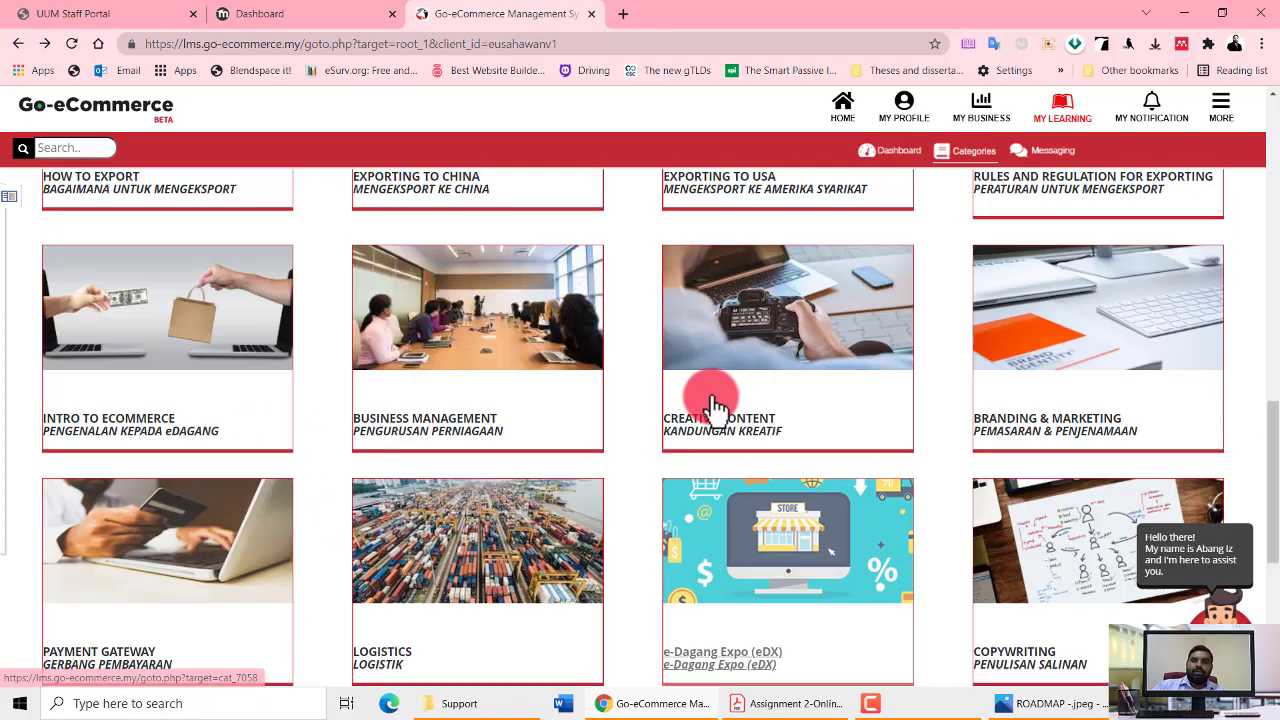
{"action": "scroll", "coordinate": [713, 405], "scroll_direction": "up", "scroll_amount": 10}
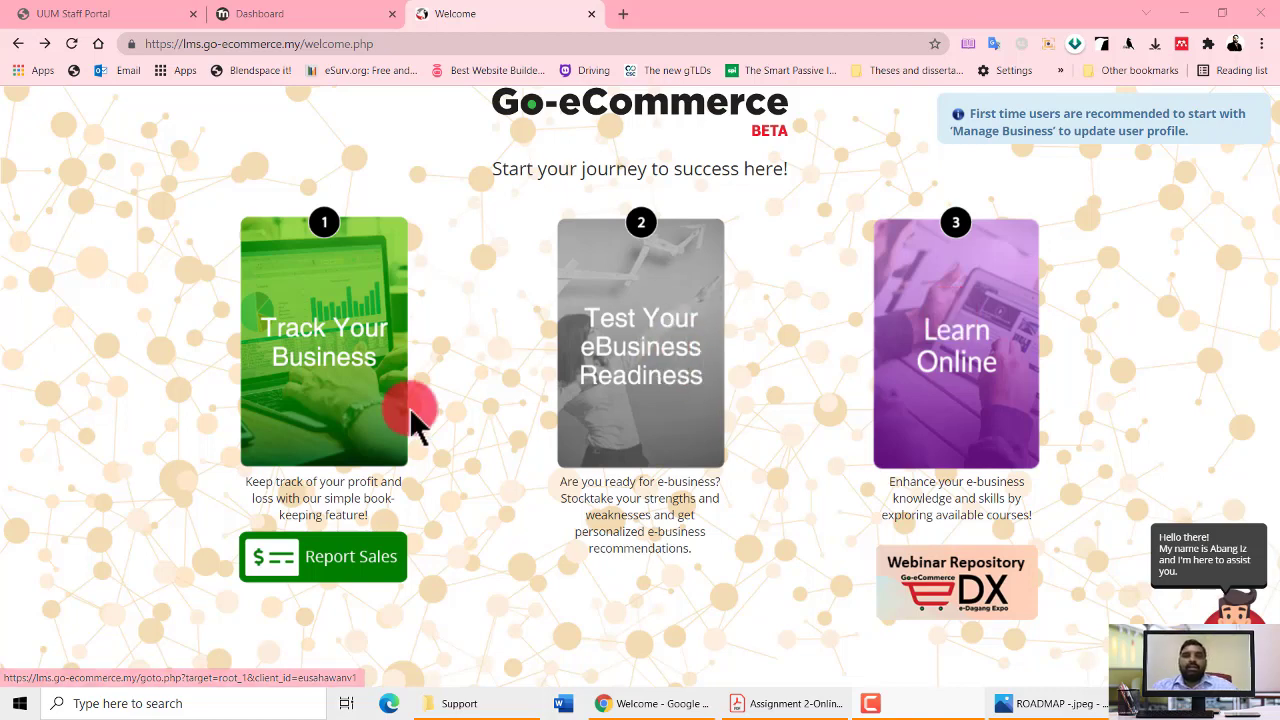
Open the Track Your Business section in a new tab and switch to it
{"action": "right_click", "coordinate": [322, 318]}
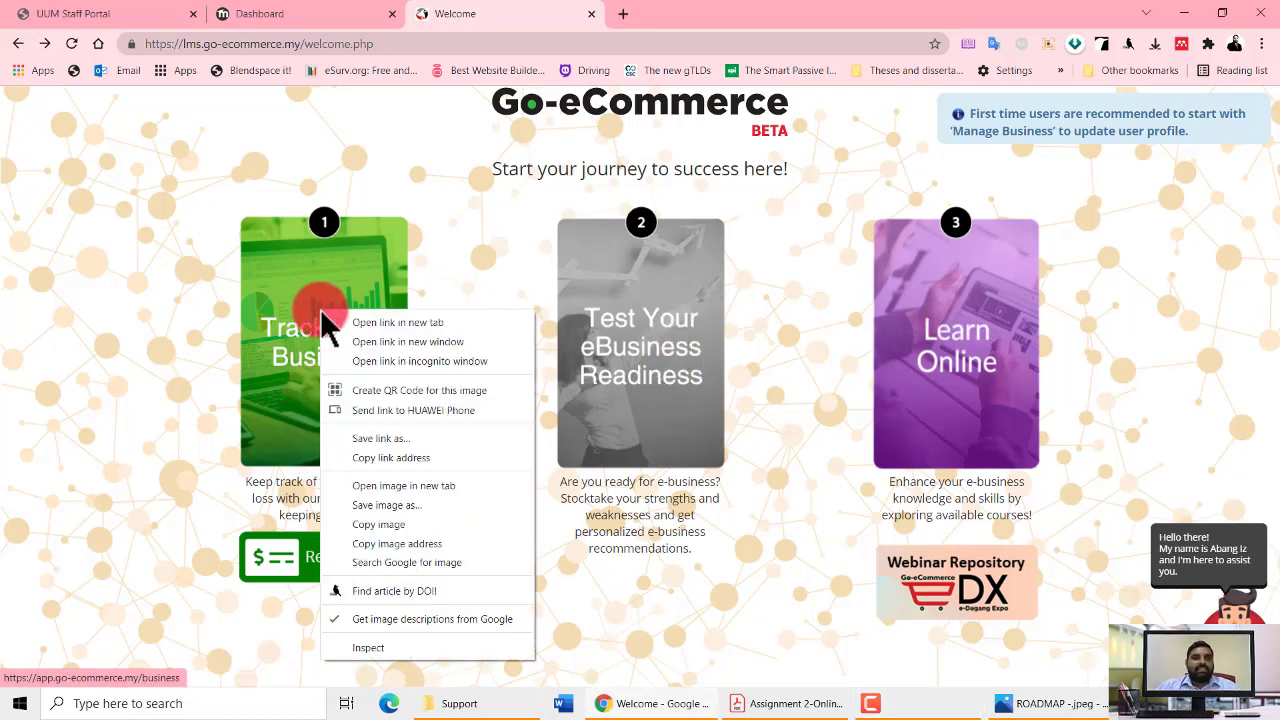
{"action": "left_click", "coordinate": [410, 324]}
{"action": "left_click", "coordinate": [758, 24]}
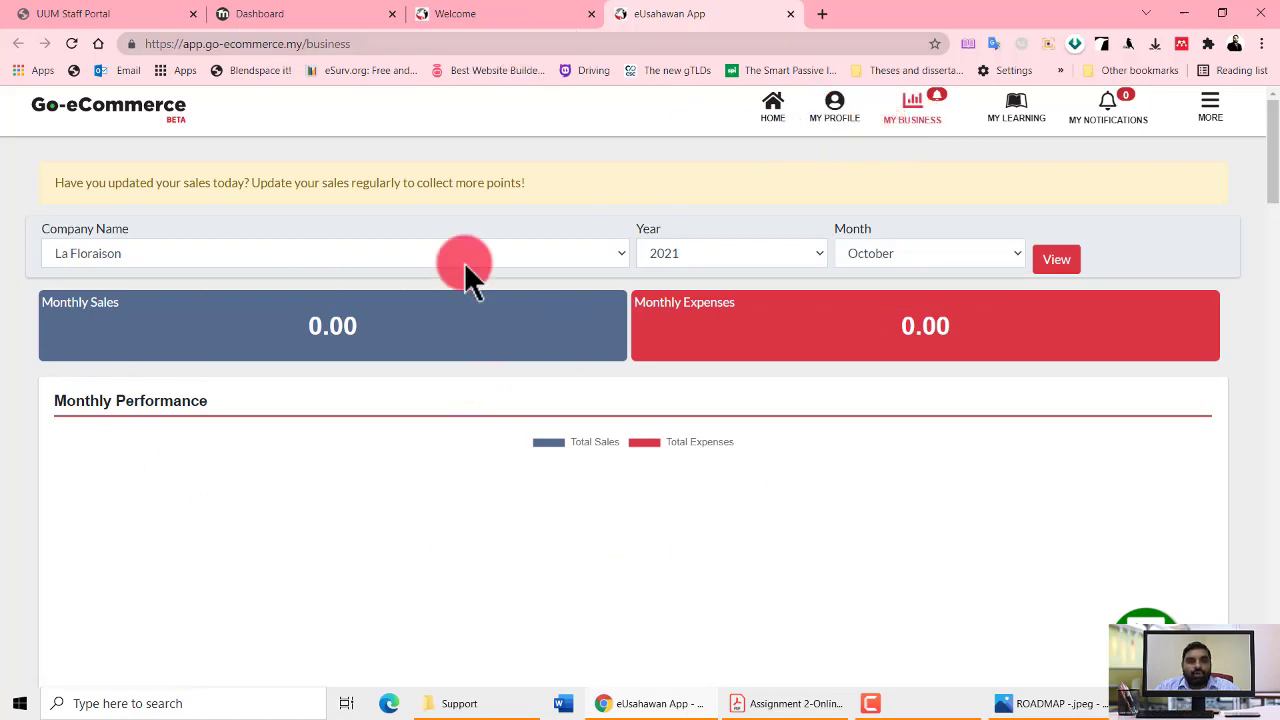
Return to the welcome page, open Report Sales in a new tab and switch to it
{"action": "left_click", "coordinate": [483, 22]}
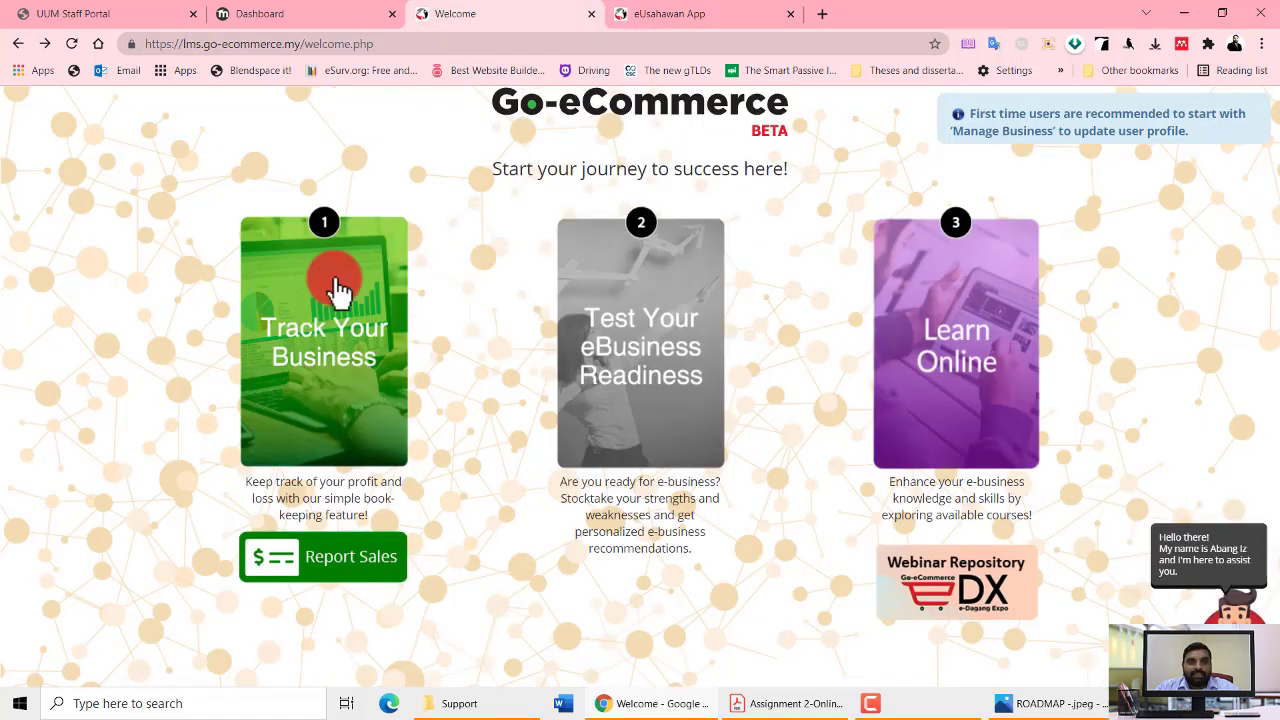
{"action": "right_click", "coordinate": [648, 332]}
{"action": "left_click", "coordinate": [594, 537]}
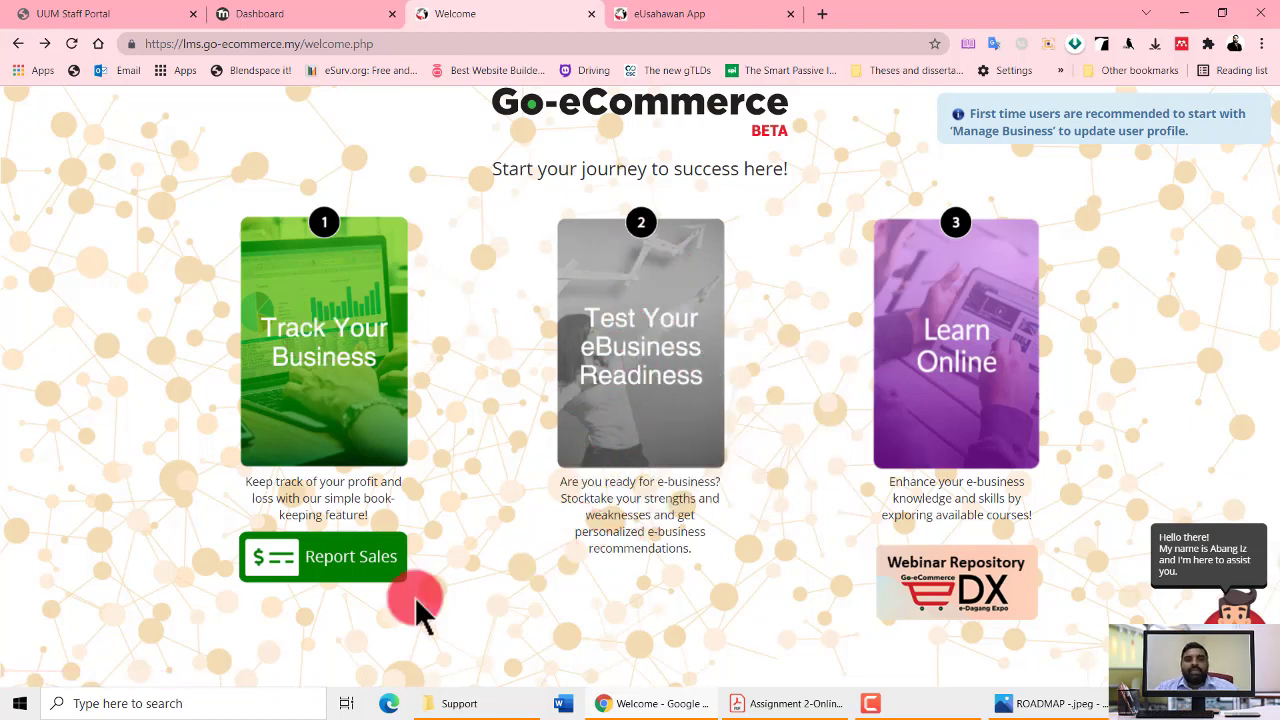
{"action": "right_click", "coordinate": [327, 570]}
{"action": "left_click", "coordinate": [445, 228]}
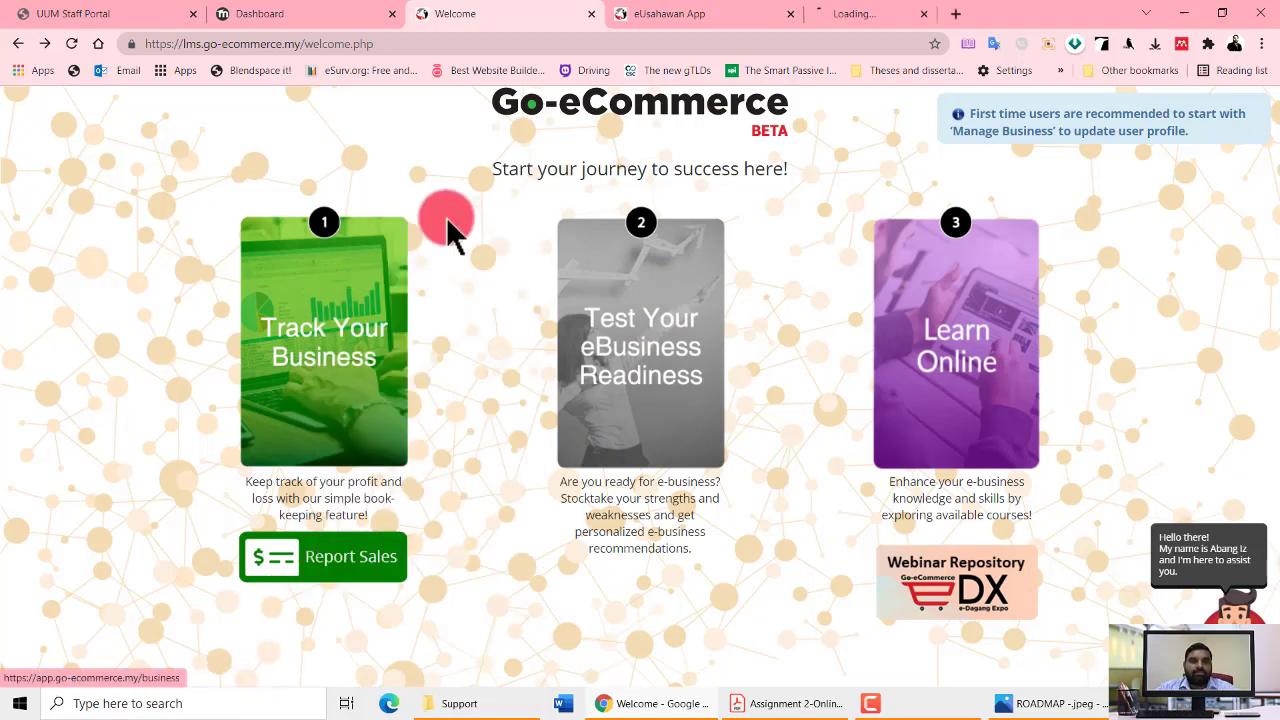
{"action": "left_click", "coordinate": [857, 16]}
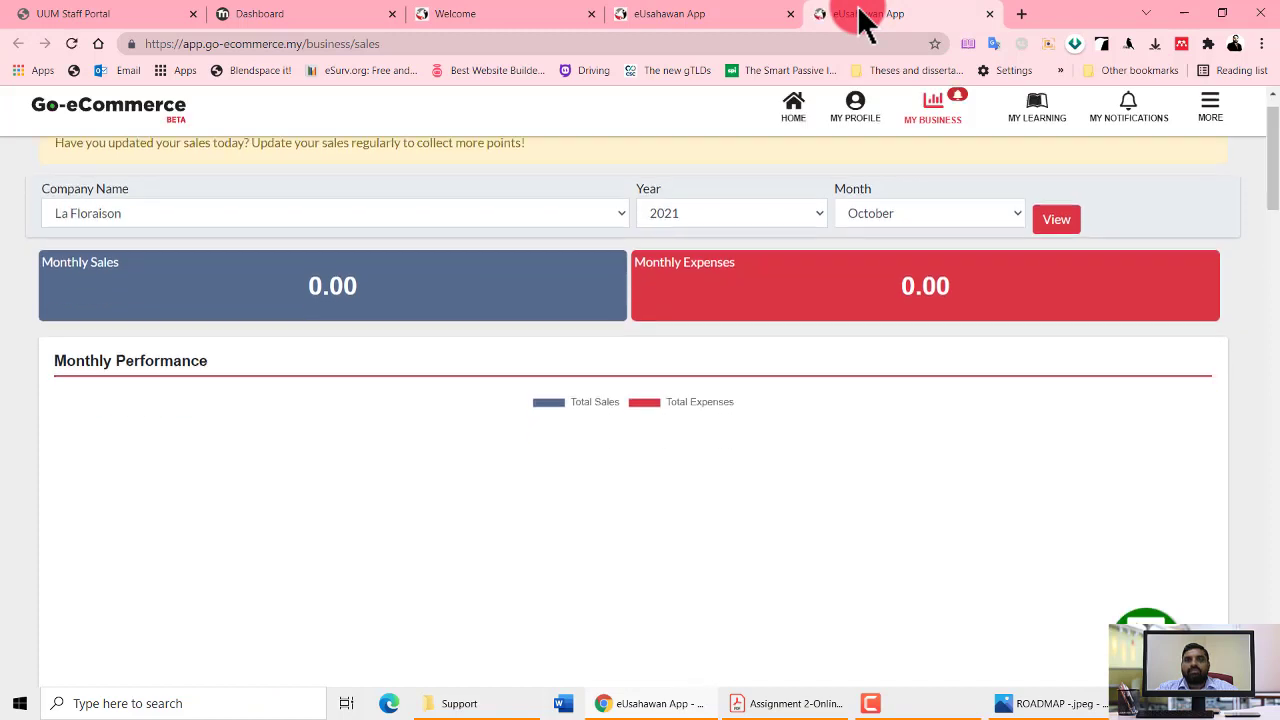
Compare the two business pages, close the Track Your Business one and go back to the welcome page from the sales page
{"action": "left_click", "coordinate": [760, 16]}
{"action": "left_click", "coordinate": [1015, 112]}
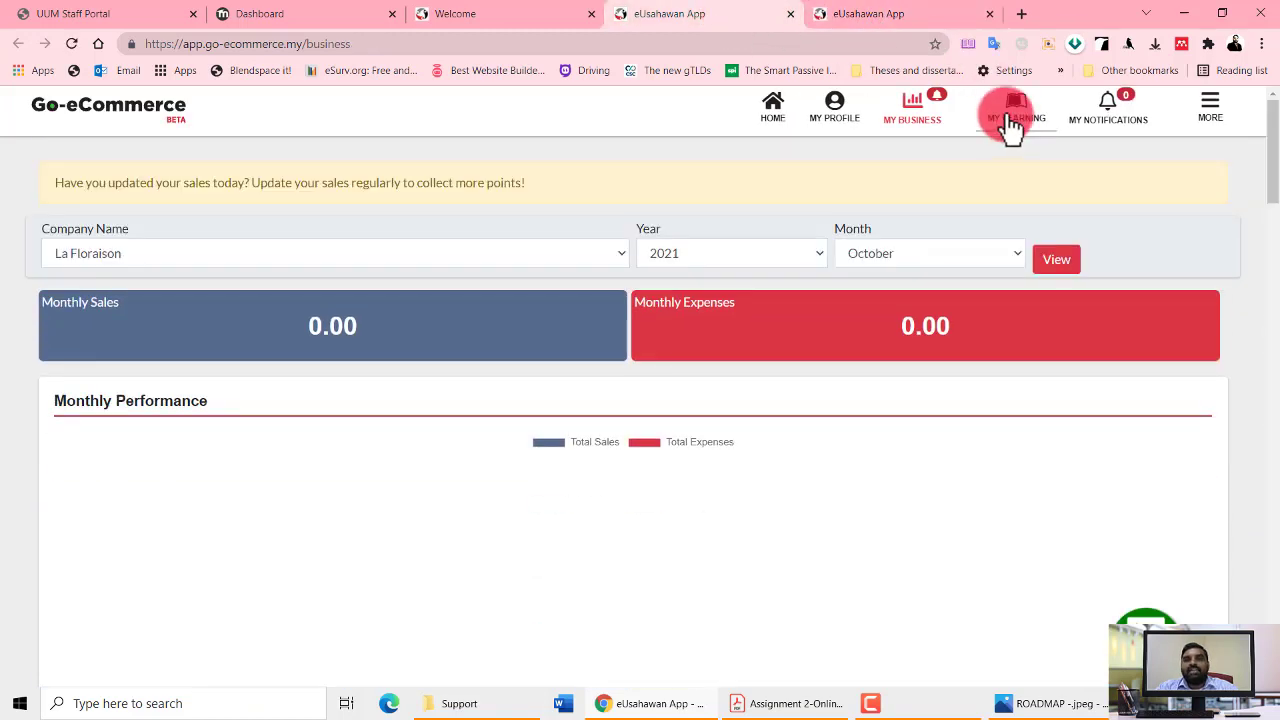
{"action": "left_click", "coordinate": [906, 14]}
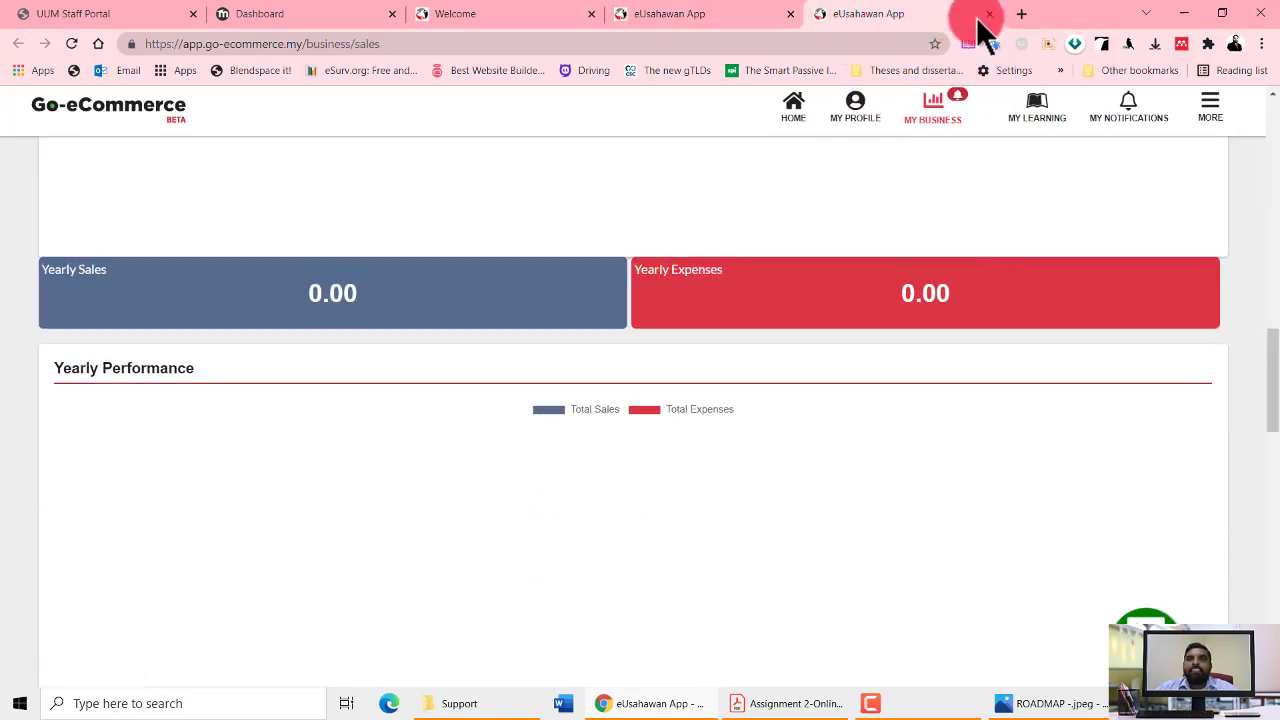
{"action": "left_click", "coordinate": [789, 16]}
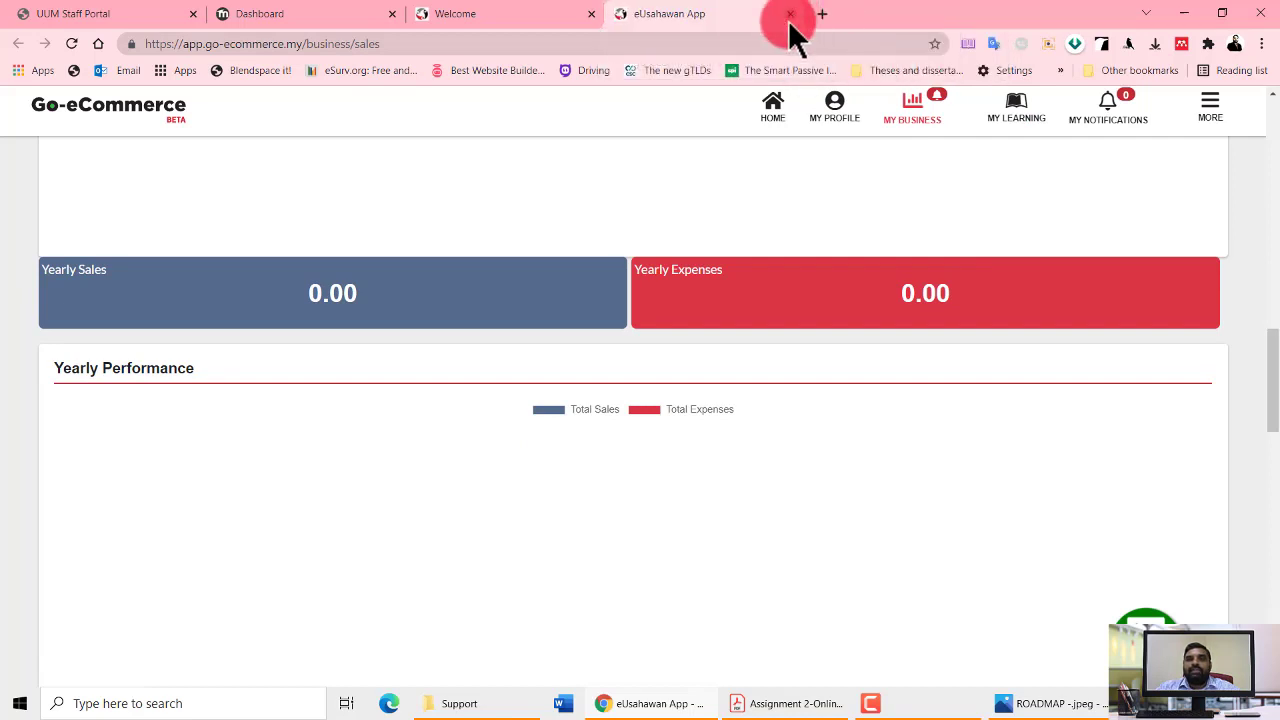
{"action": "left_click", "coordinate": [781, 123]}
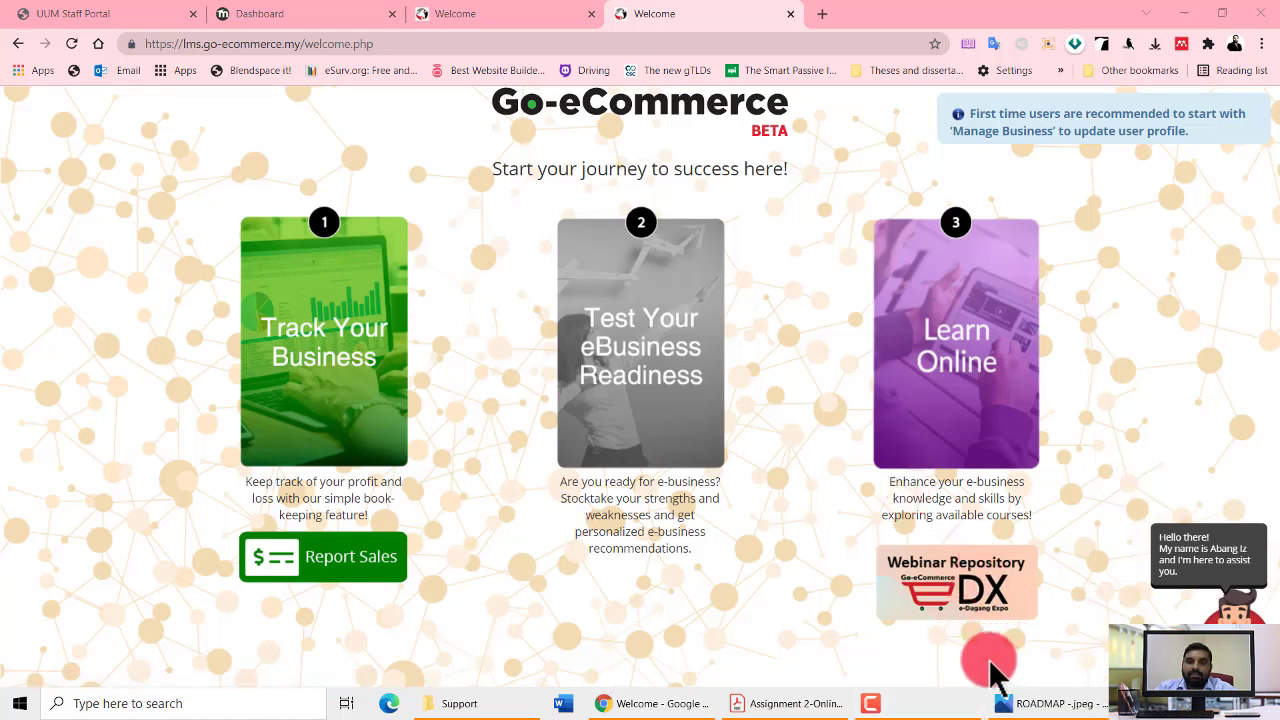
Open the Webinar Repository in a new tab, look through the e-Dagang Expo (eDX) sessions and close it
{"action": "right_click", "coordinate": [960, 597]}
{"action": "left_click", "coordinate": [1034, 248]}
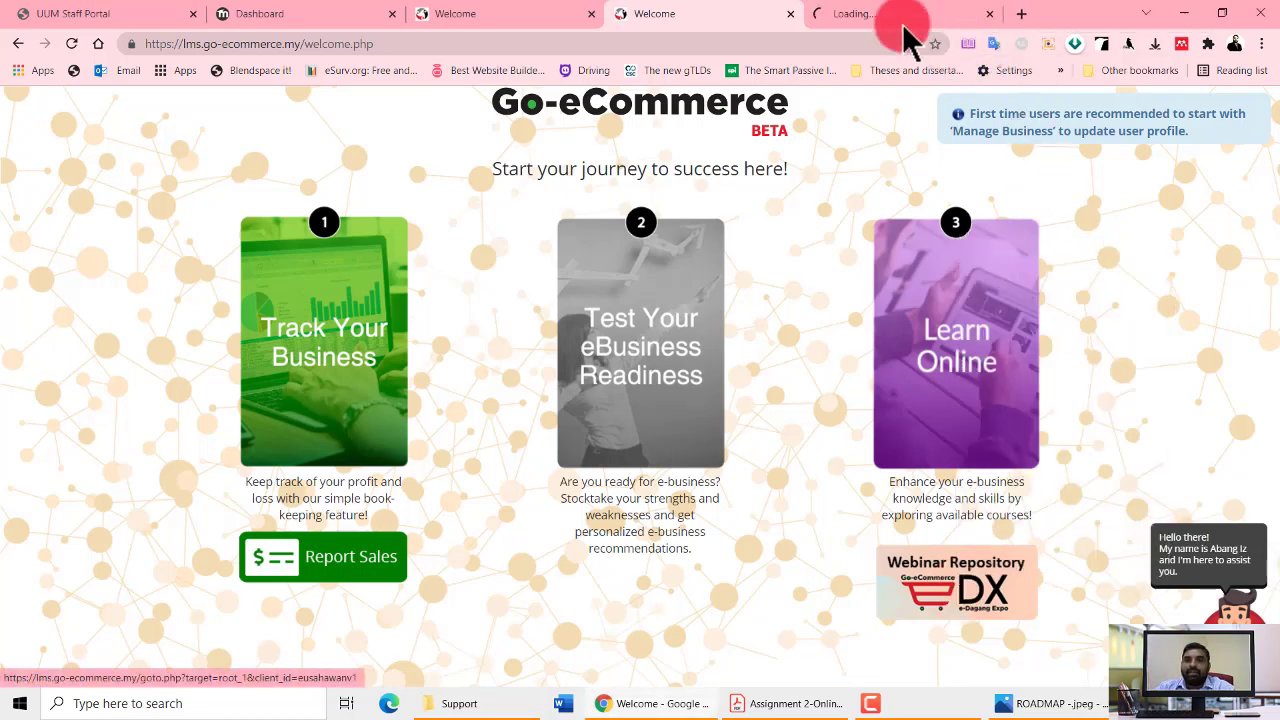
{"action": "left_click", "coordinate": [897, 14]}
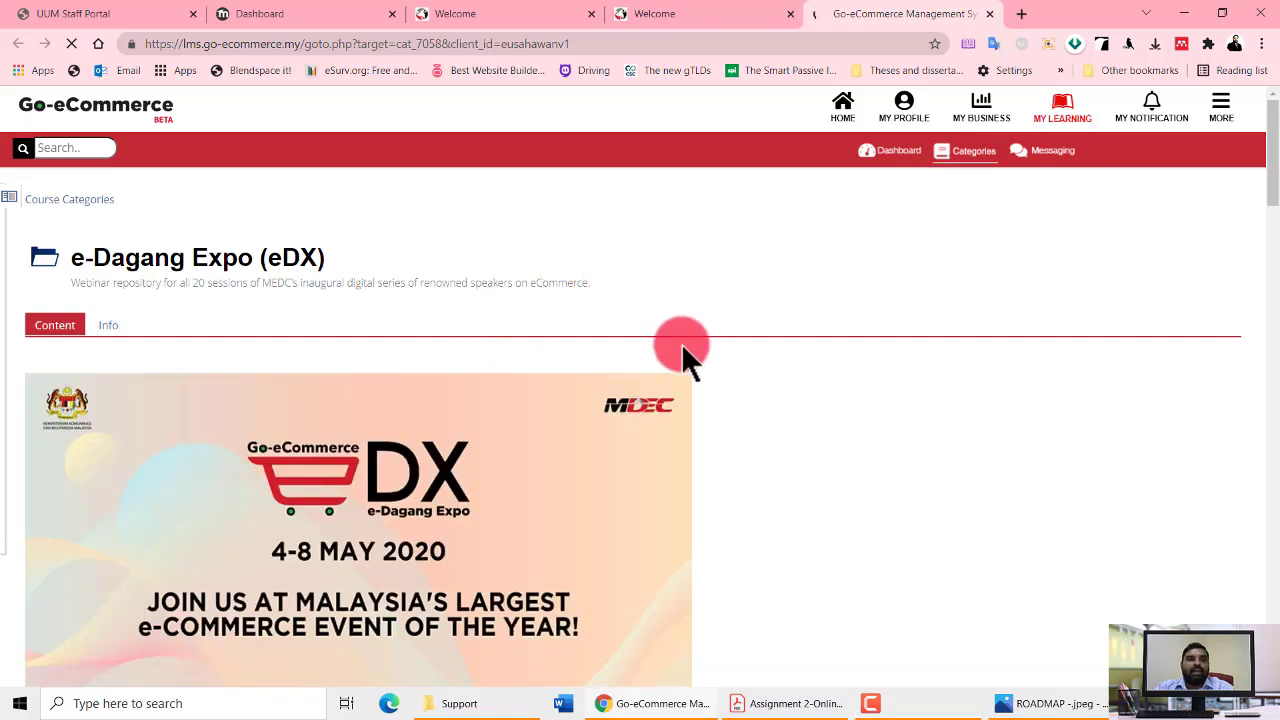
{"action": "scroll", "coordinate": [809, 423], "scroll_direction": "down", "scroll_amount": 5}
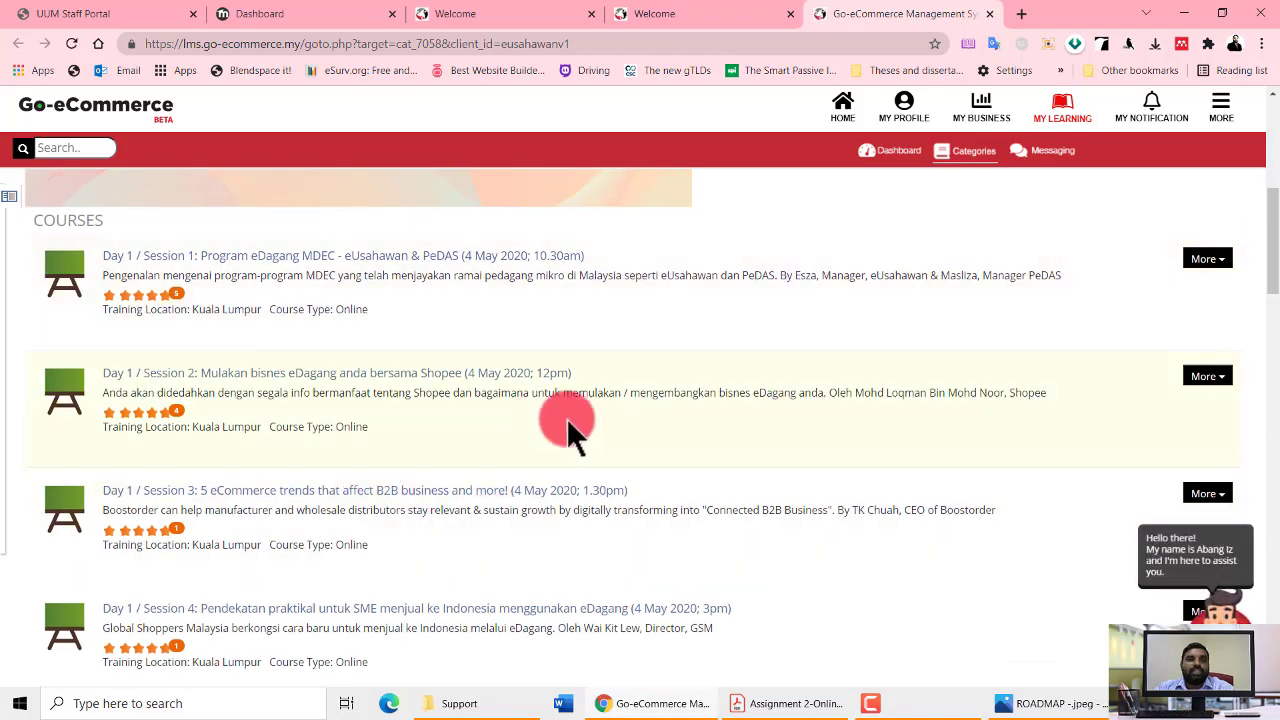
{"action": "scroll", "coordinate": [749, 366], "scroll_direction": "up", "scroll_amount": 5}
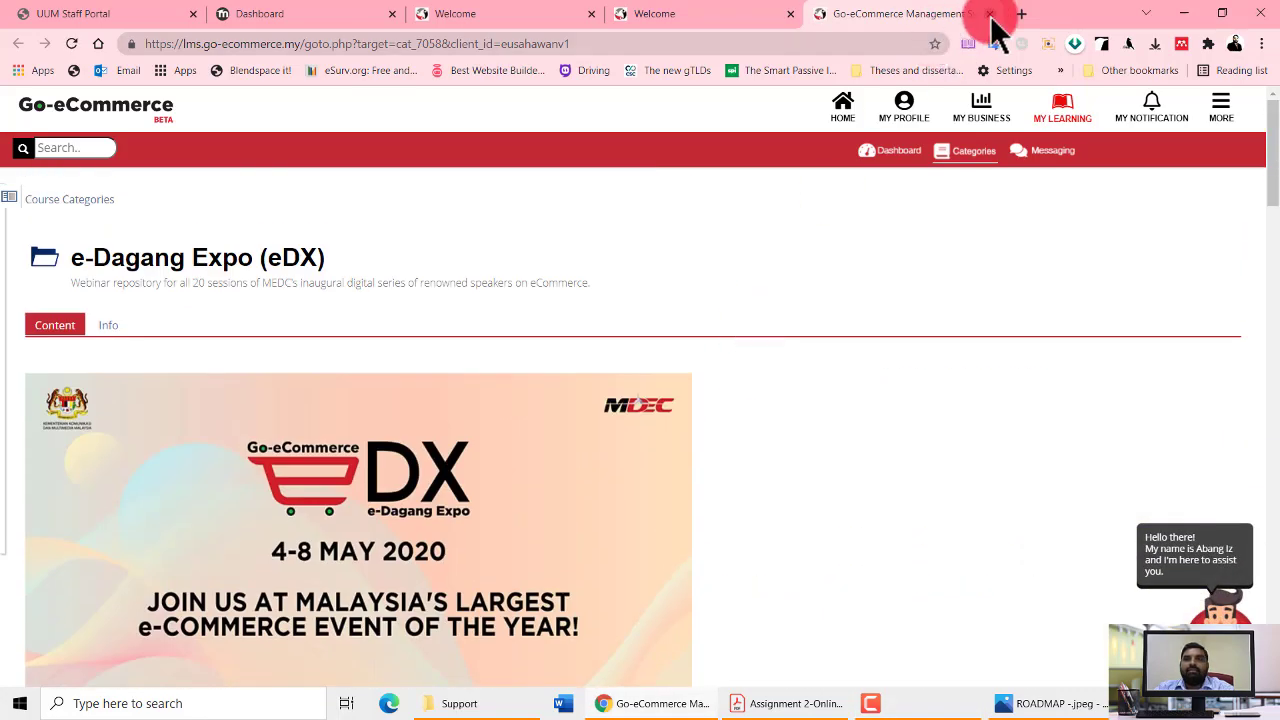
{"action": "left_click", "coordinate": [990, 14]}
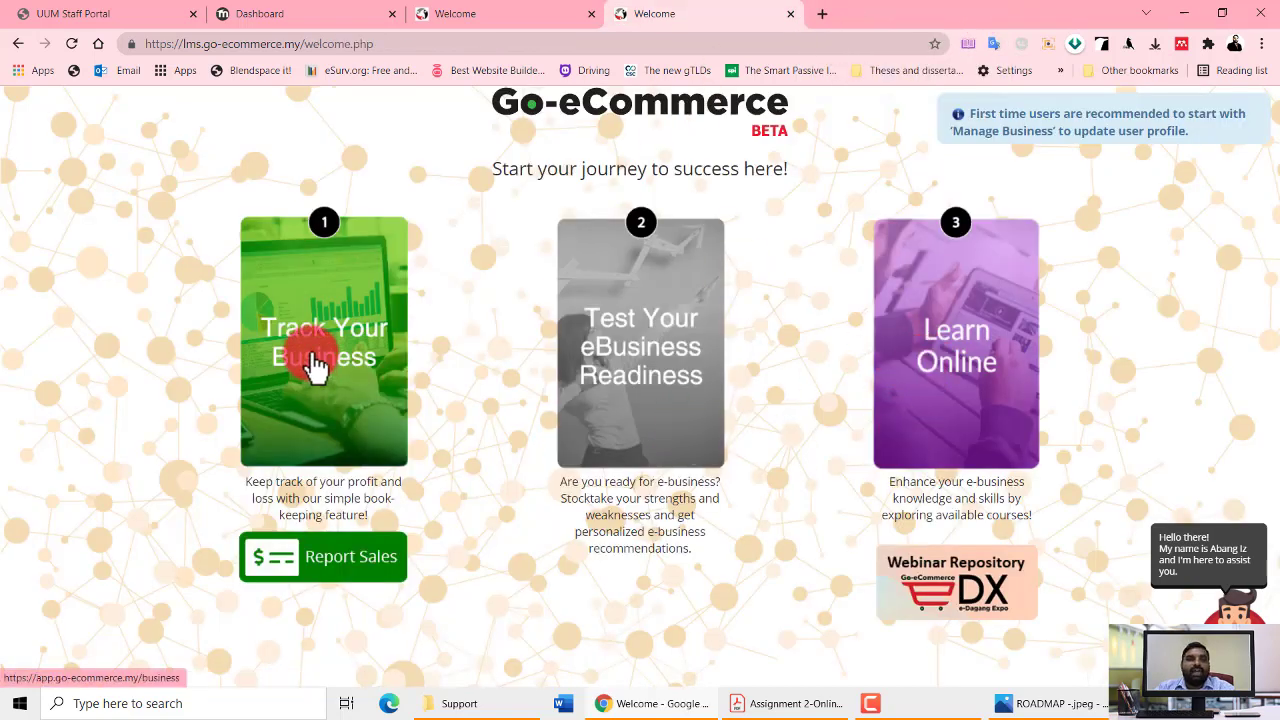
Open Report Sales from the welcome page and look over the monthly and yearly performance sections
{"action": "left_click", "coordinate": [316, 567]}
{"action": "scroll", "coordinate": [570, 465], "scroll_direction": "down", "scroll_amount": 5}
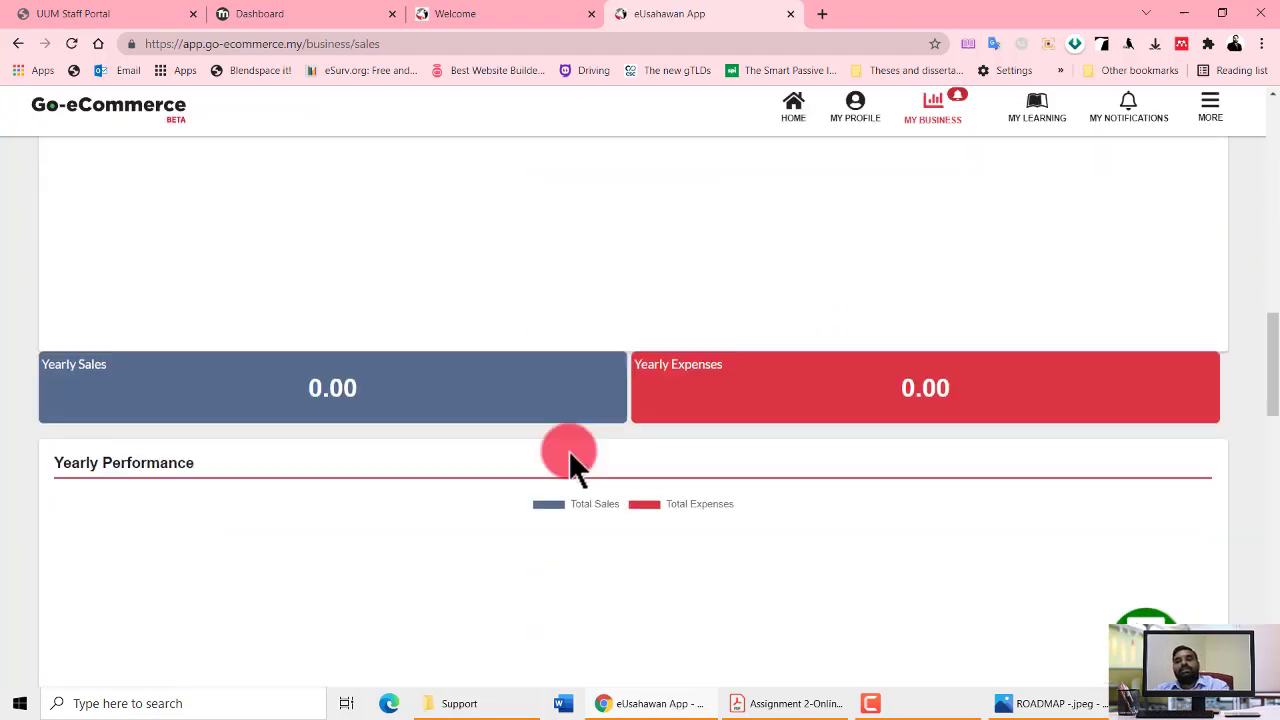
{"action": "scroll", "coordinate": [886, 391], "scroll_direction": "up", "scroll_amount": 5}
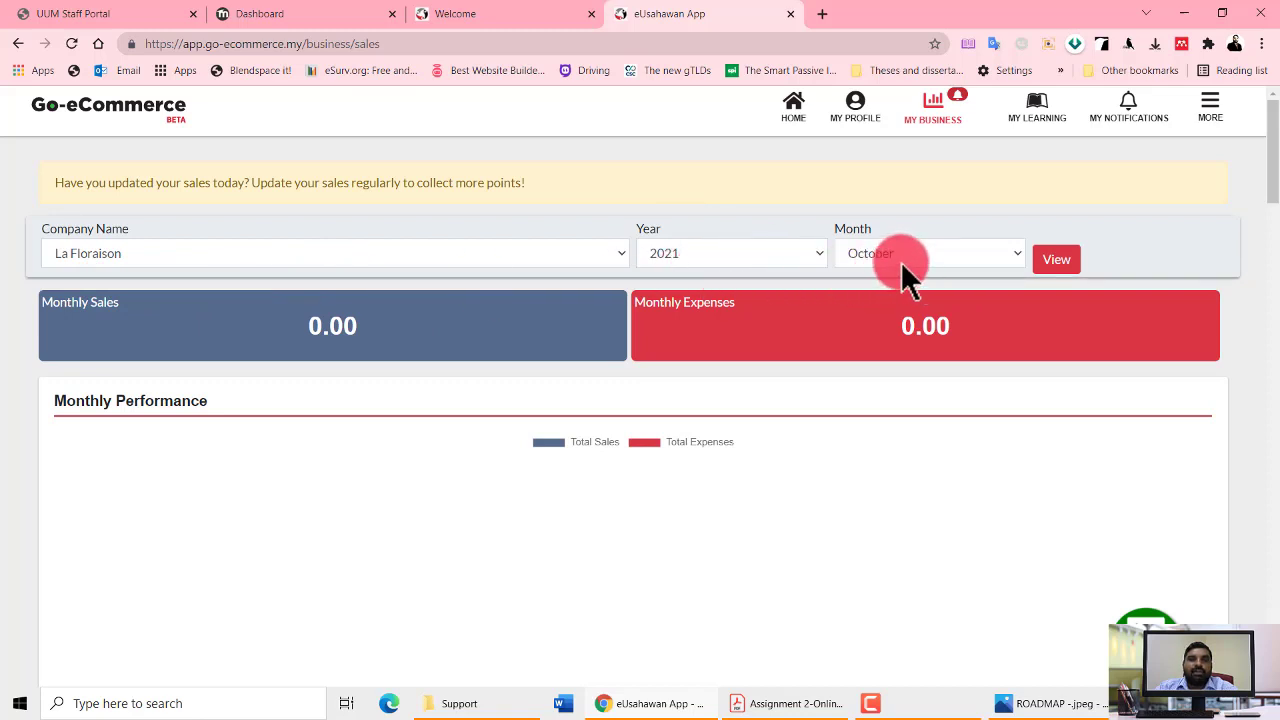
Show La Floraison's business performance for November 2020
{"action": "left_click", "coordinate": [741, 262]}
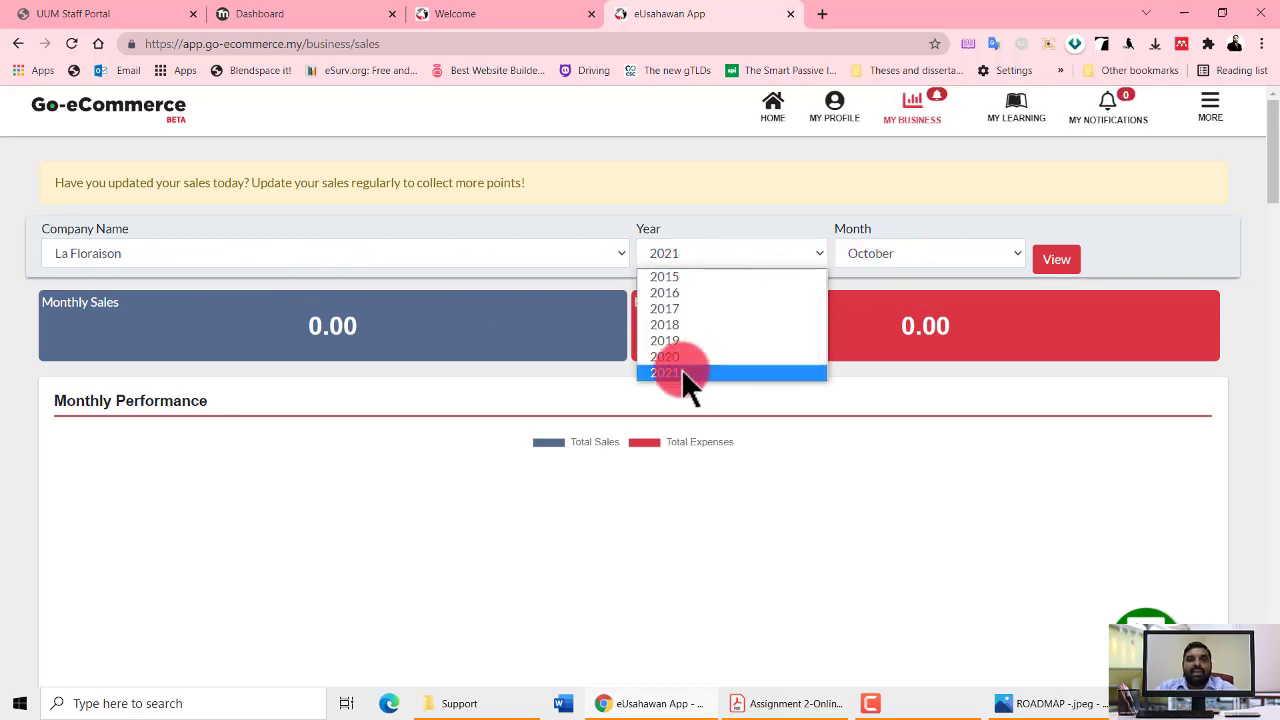
{"action": "left_click", "coordinate": [681, 371]}
{"action": "left_click", "coordinate": [901, 251]}
{"action": "left_click", "coordinate": [678, 255]}
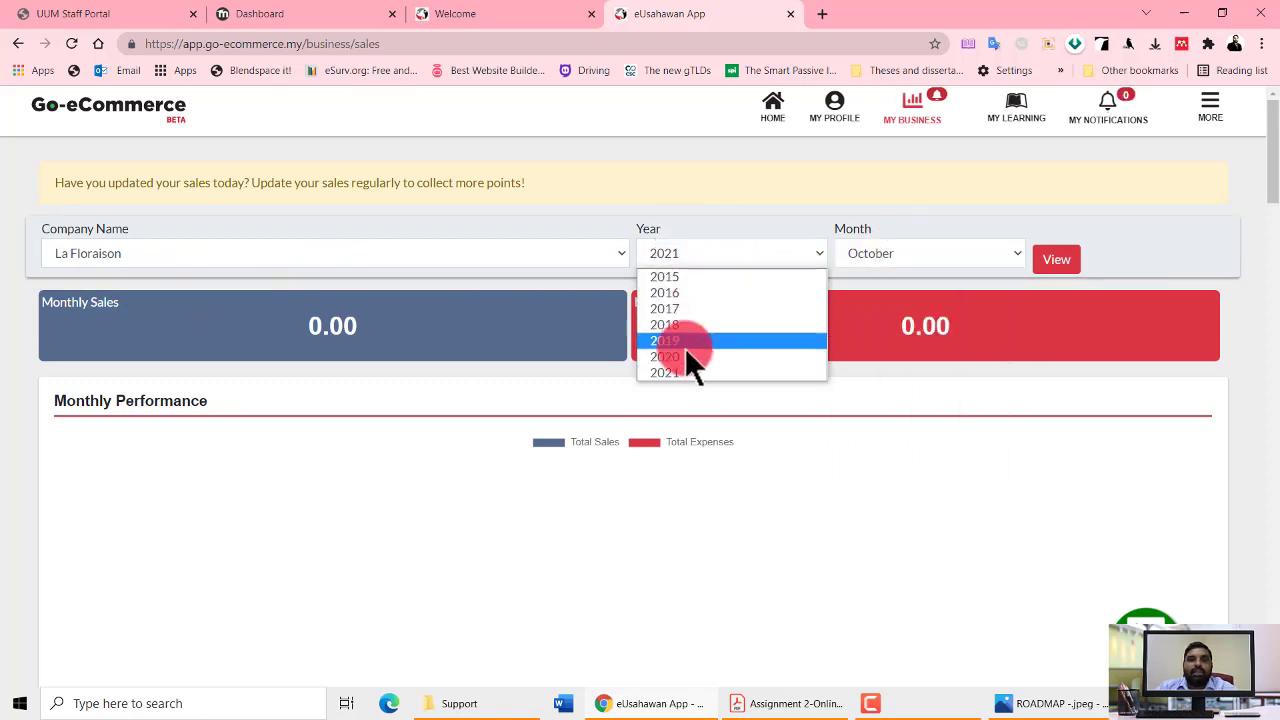
{"action": "left_click", "coordinate": [677, 356]}
{"action": "left_click", "coordinate": [897, 260]}
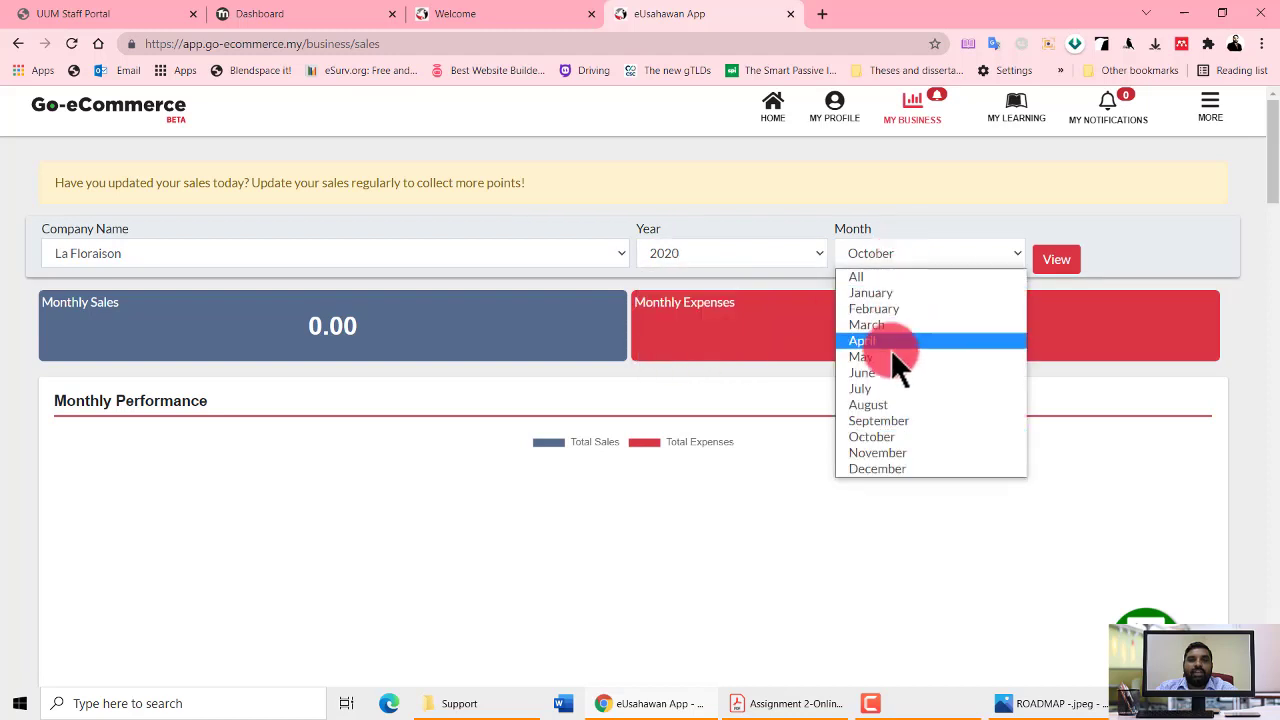
{"action": "left_click", "coordinate": [877, 452]}
{"action": "left_click", "coordinate": [1056, 262]}
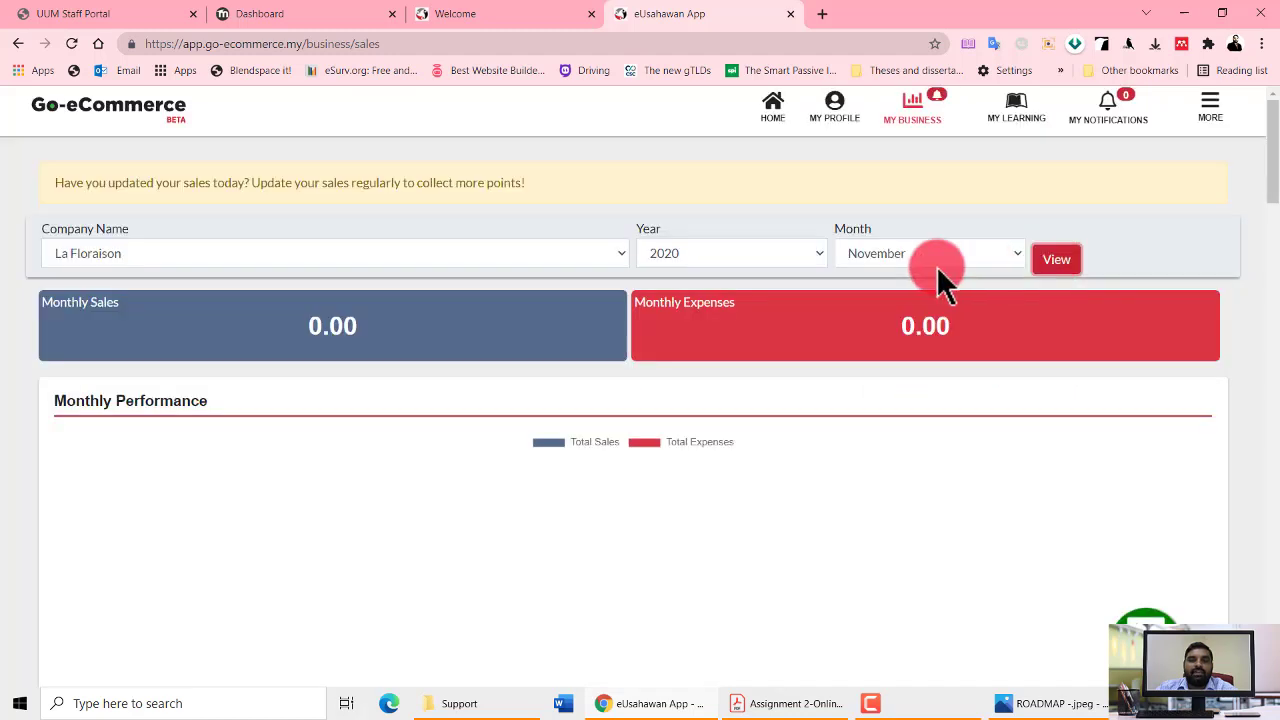
Switch the performance report to December 2020 and examine the monthly sales, expenses and profit chart
{"action": "left_click", "coordinate": [893, 257]}
{"action": "left_click", "coordinate": [868, 469]}
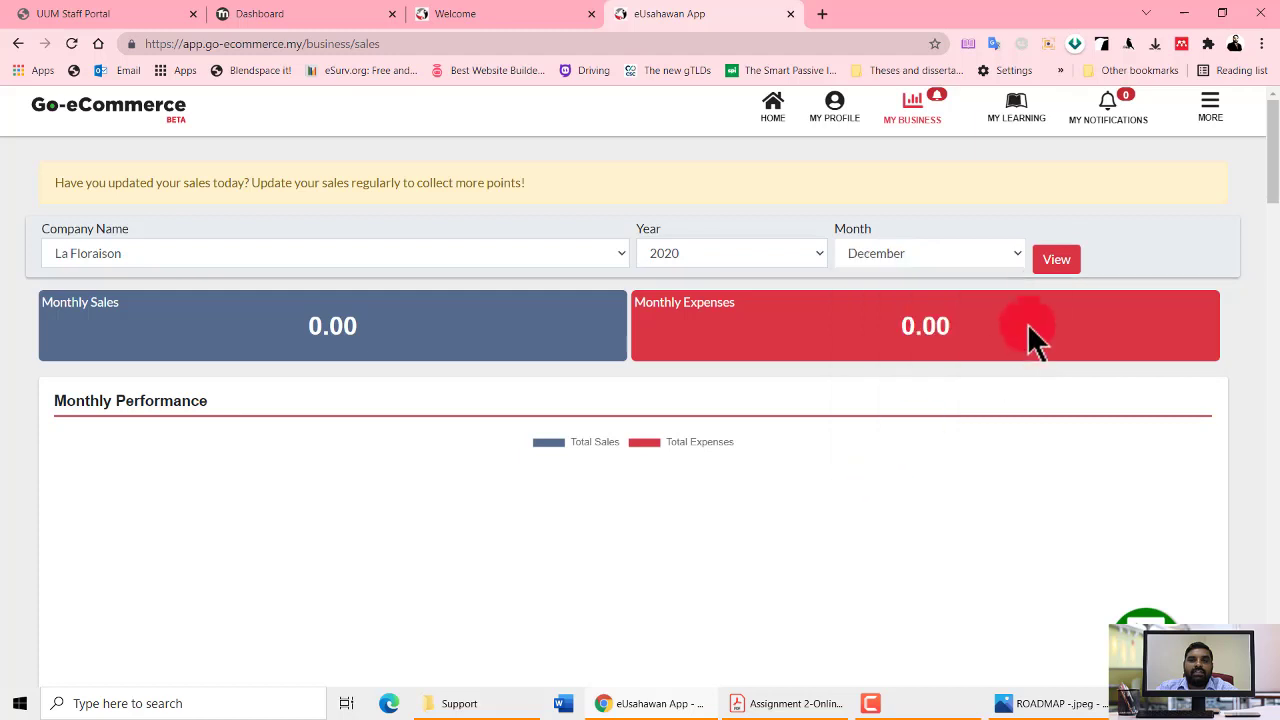
{"action": "left_click", "coordinate": [1054, 261]}
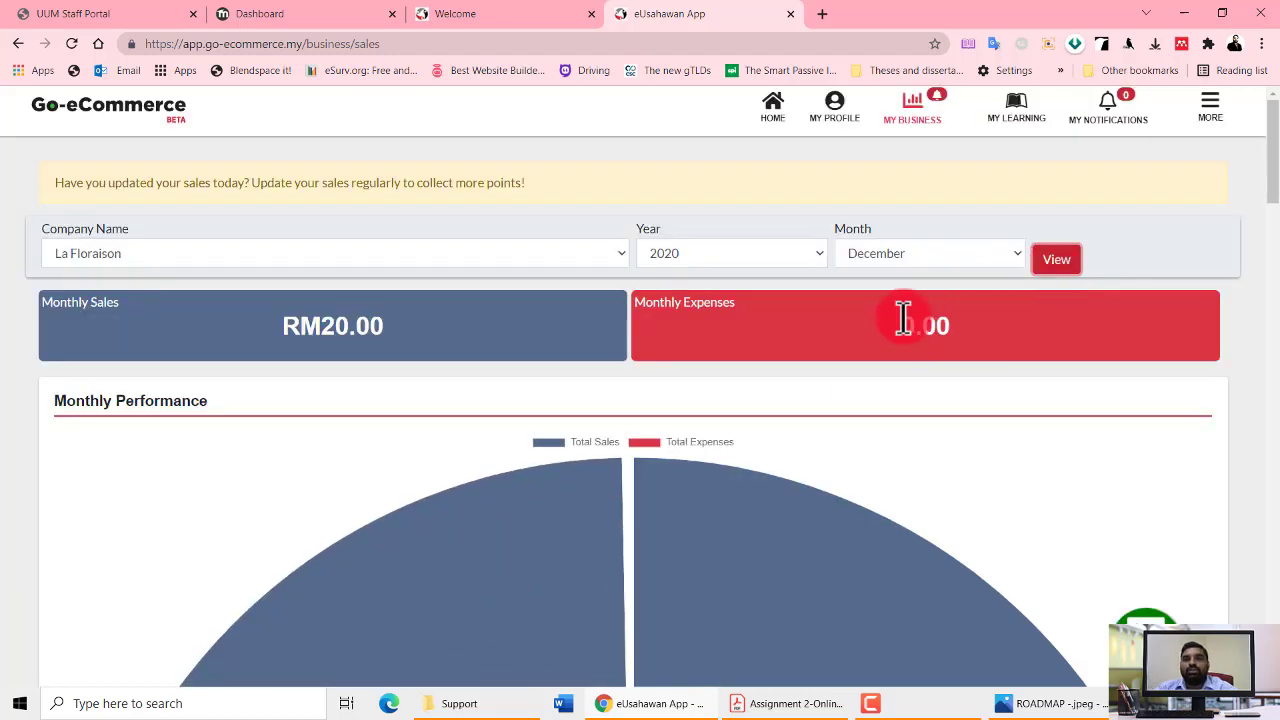
{"action": "scroll", "coordinate": [566, 443], "scroll_direction": "down", "scroll_amount": 2}
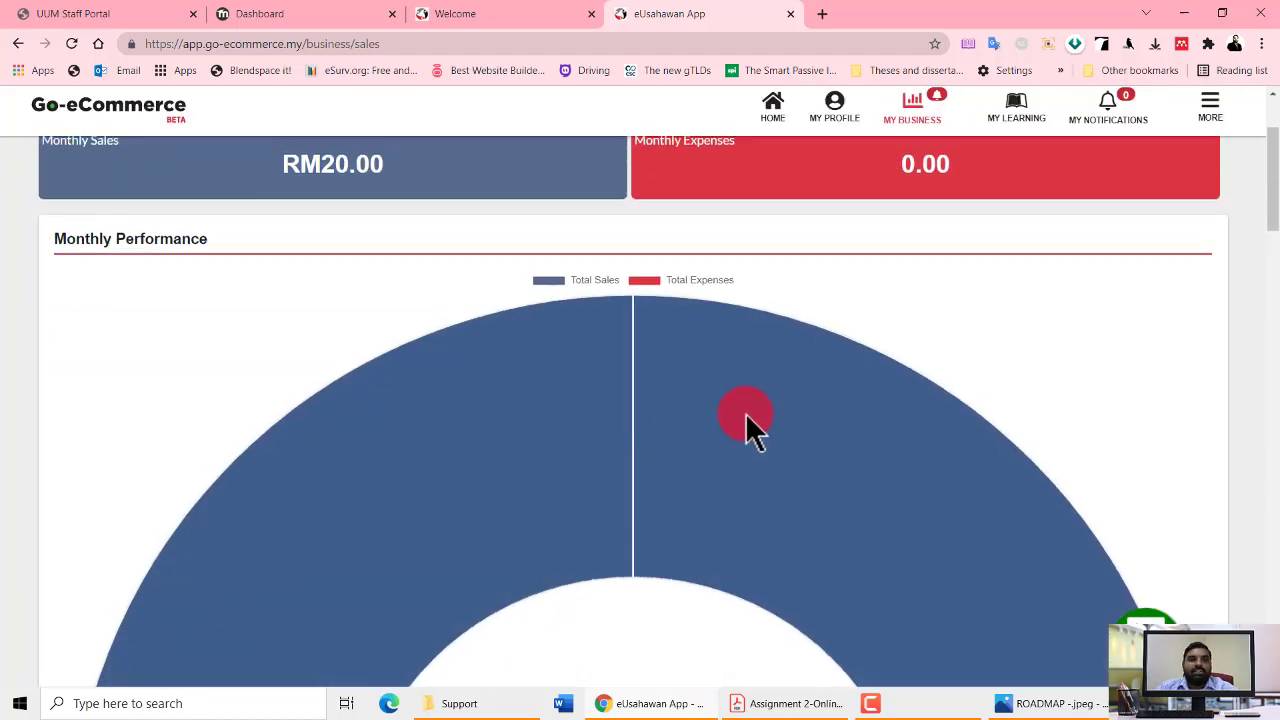
{"action": "scroll", "coordinate": [851, 263], "scroll_direction": "up", "scroll_amount": 2}
{"action": "scroll", "coordinate": [851, 406], "scroll_direction": "down", "scroll_amount": 6}
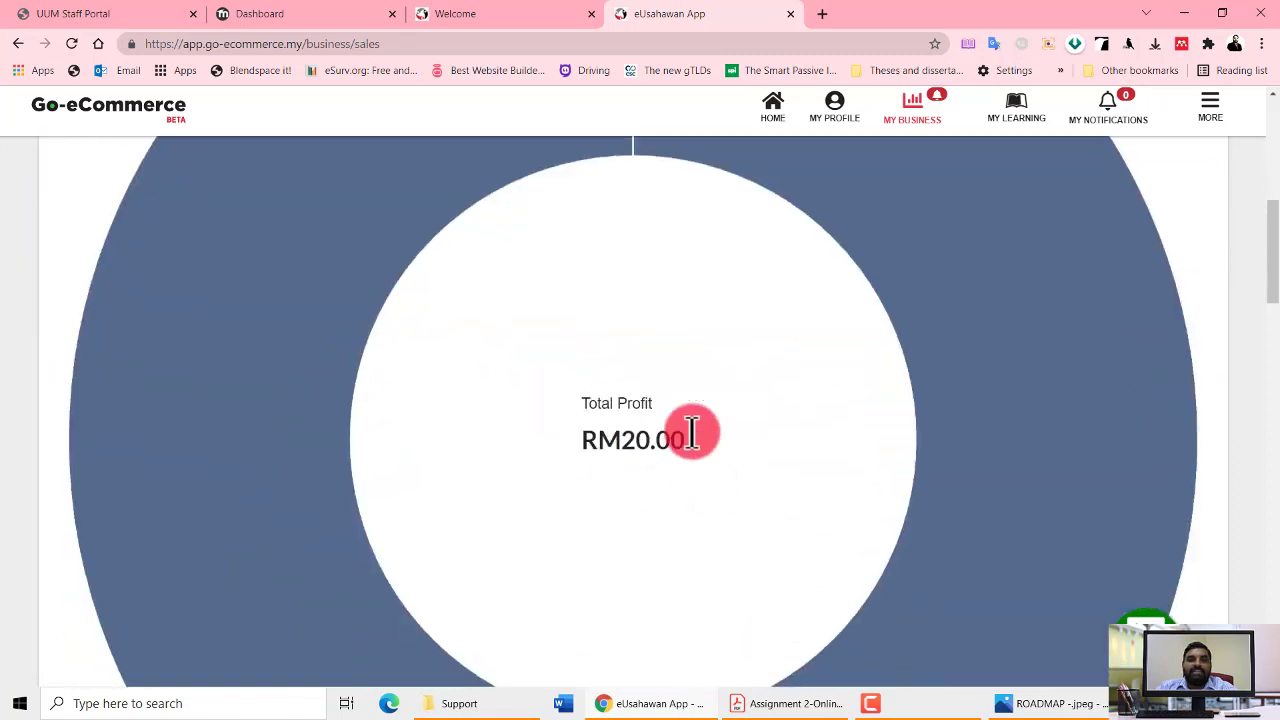
{"action": "scroll", "coordinate": [769, 460], "scroll_direction": "up", "scroll_amount": 6}
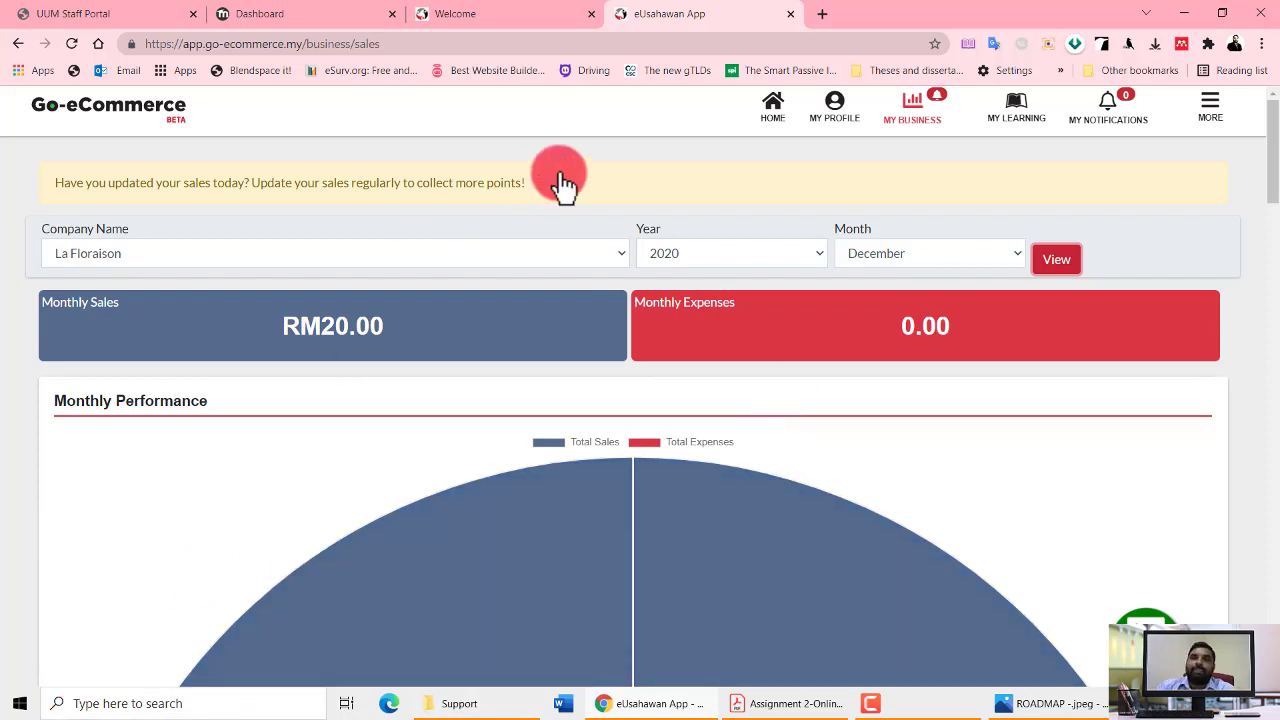
Open My Profile and review the personal and institution information down to the eCertificates section
{"action": "left_click", "coordinate": [843, 120]}
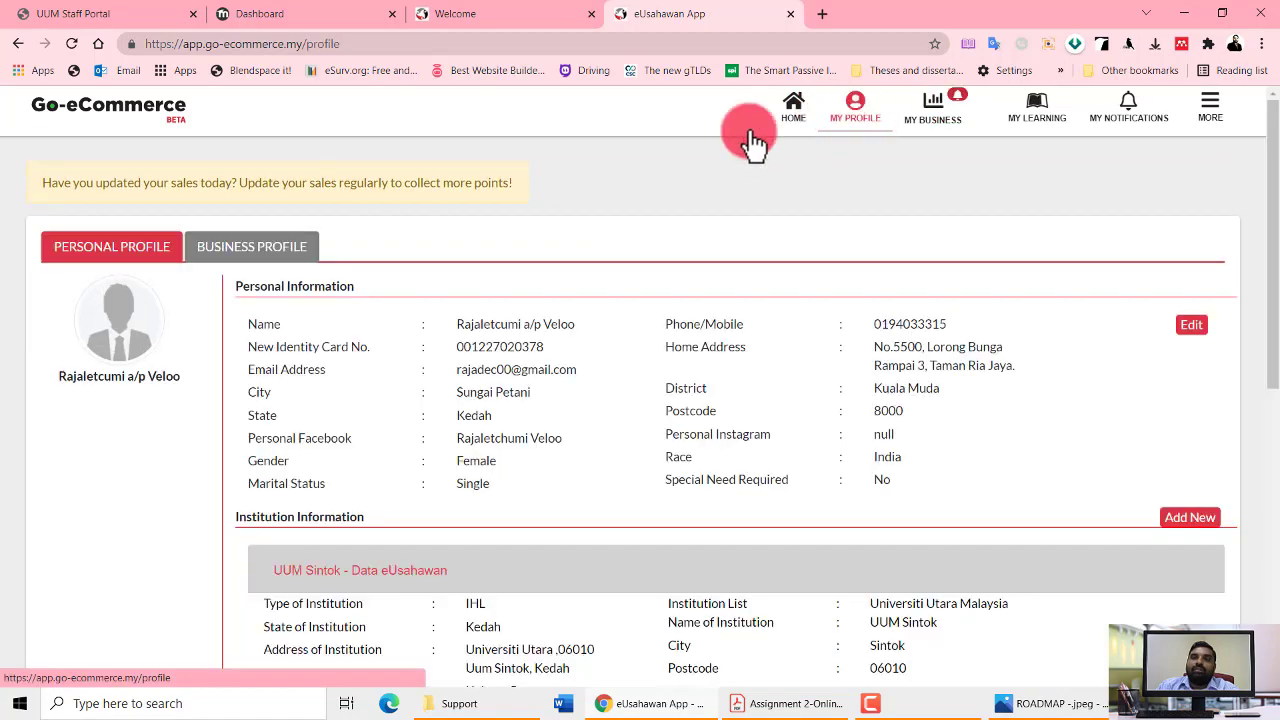
{"action": "scroll", "coordinate": [410, 450], "scroll_direction": "down", "scroll_amount": 7}
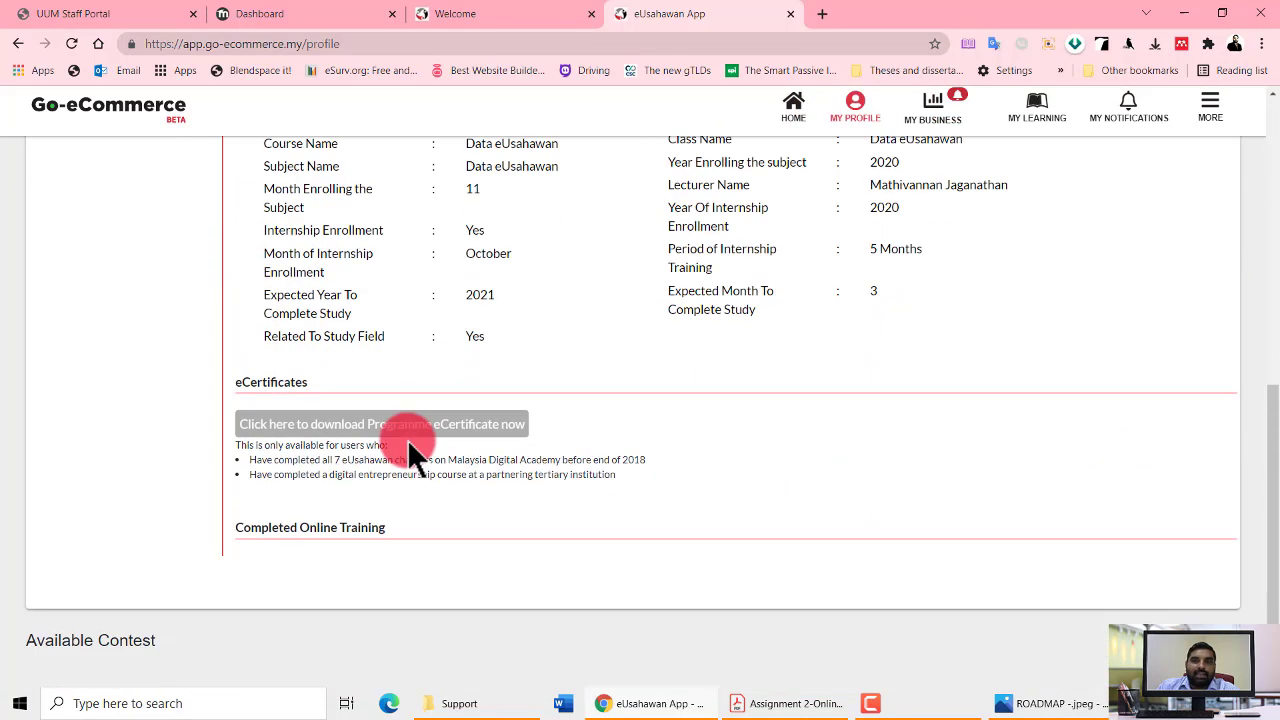
{"action": "scroll", "coordinate": [410, 450], "scroll_direction": "up", "scroll_amount": 7}
{"action": "scroll", "coordinate": [410, 450], "scroll_direction": "down", "scroll_amount": 7}
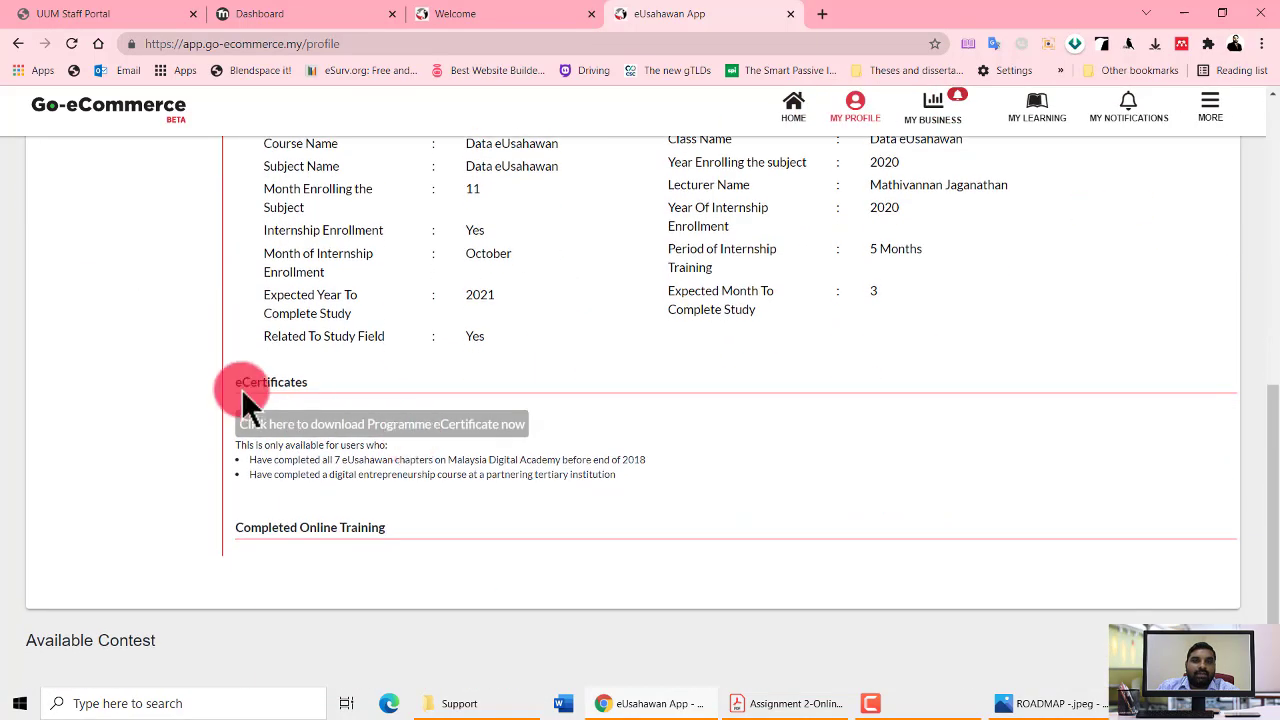
Return to My Business and enter an amount of 200 for an offline sale in the Add Sales form
{"action": "left_click", "coordinate": [912, 120]}
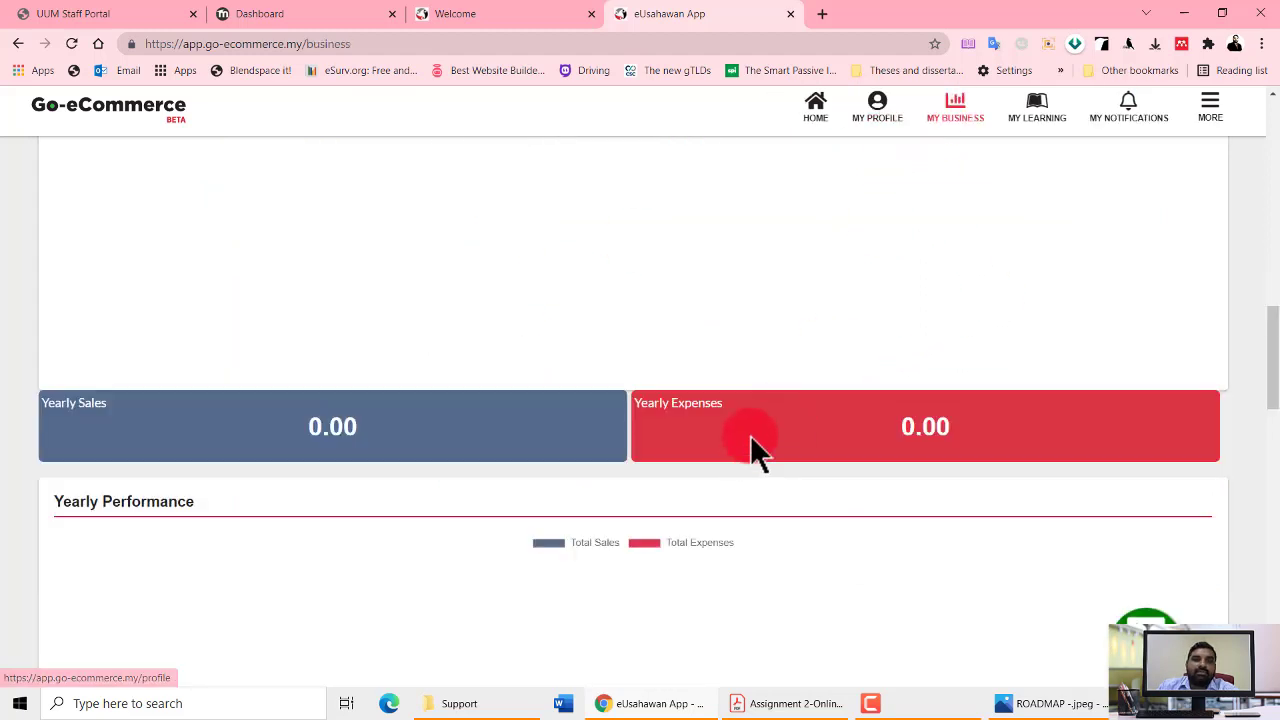
{"action": "left_click", "coordinate": [552, 530]}
{"action": "scroll", "coordinate": [762, 488], "scroll_direction": "up", "scroll_amount": 10}
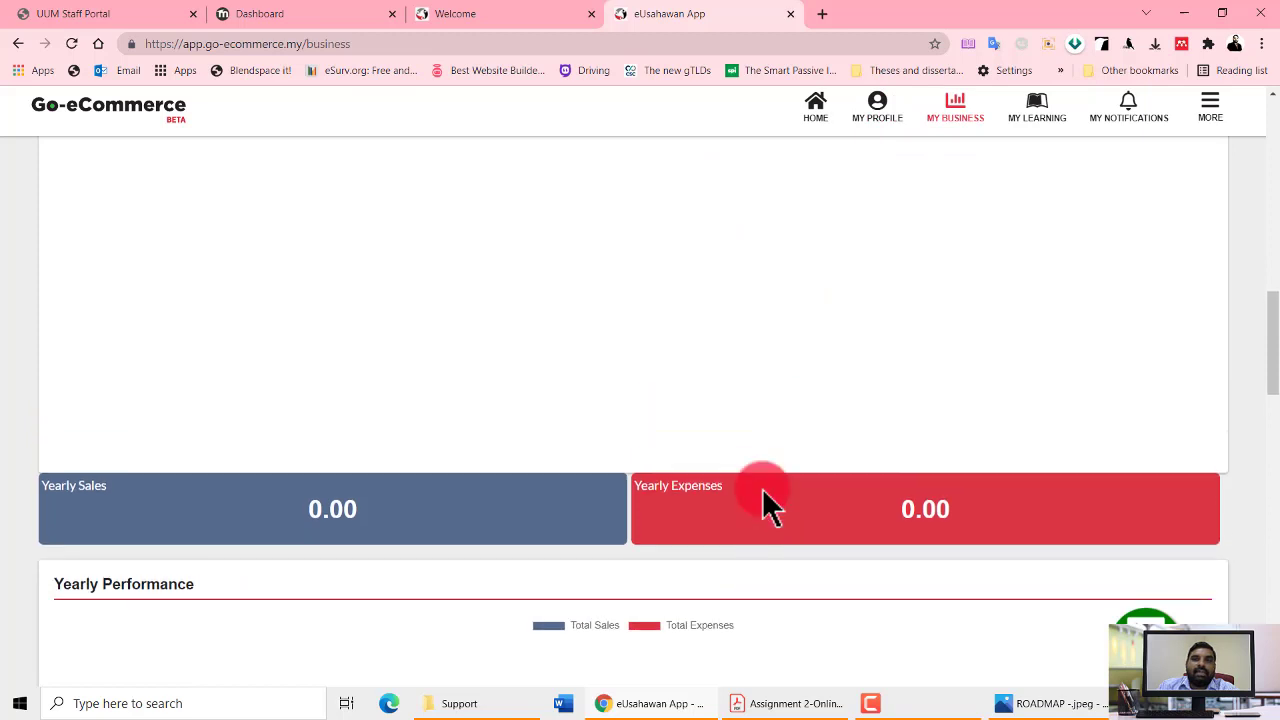
{"action": "scroll", "coordinate": [763, 488], "scroll_direction": "down", "scroll_amount": 15}
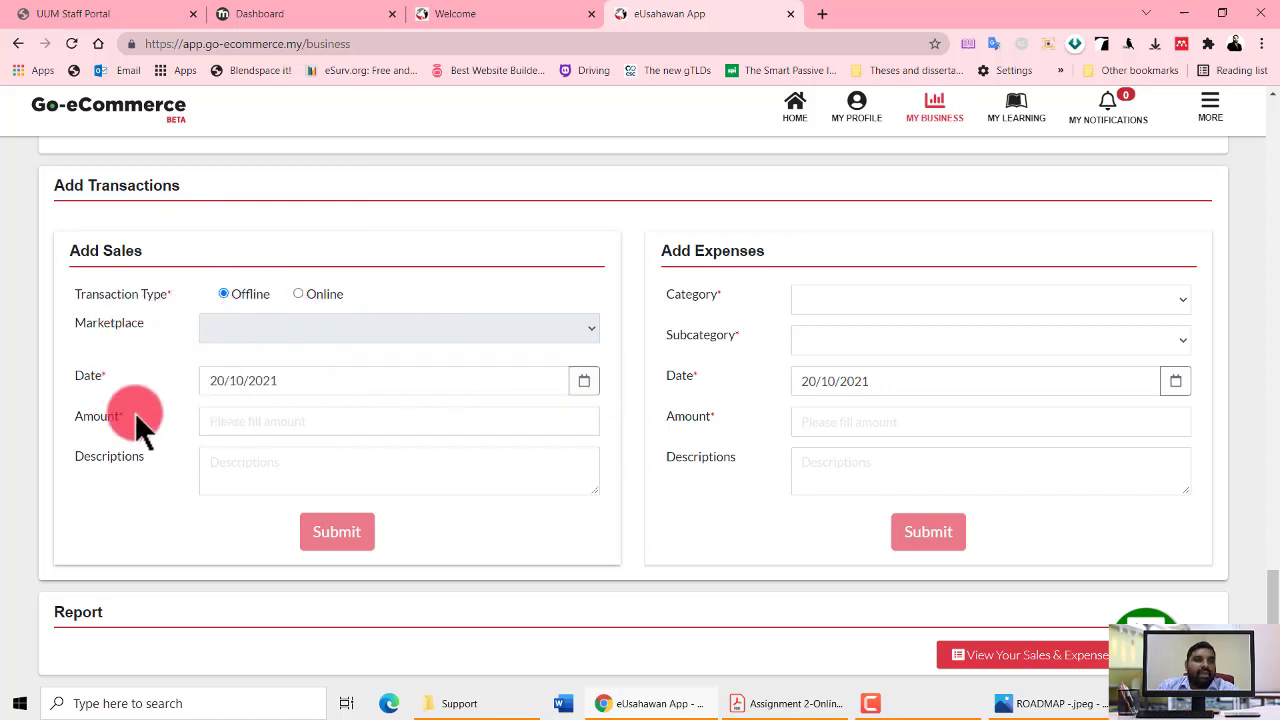
{"action": "left_click", "coordinate": [229, 421]}
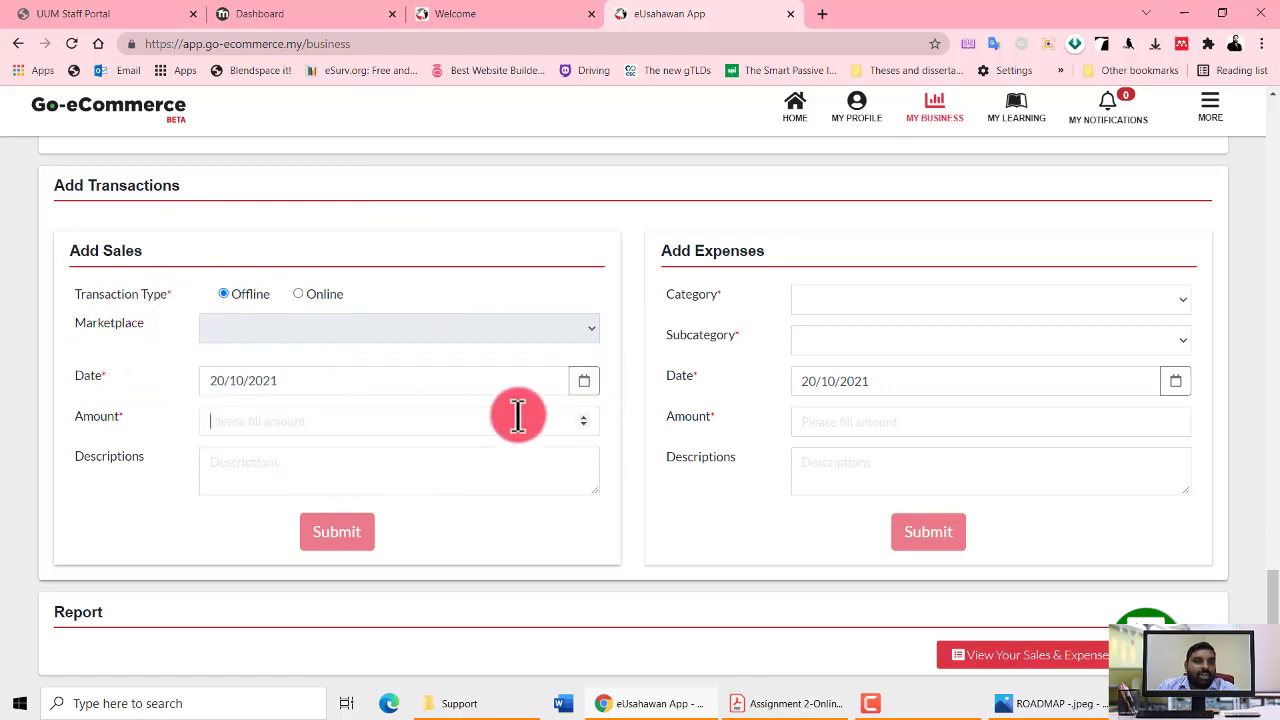
{"action": "left_click", "coordinate": [257, 472]}
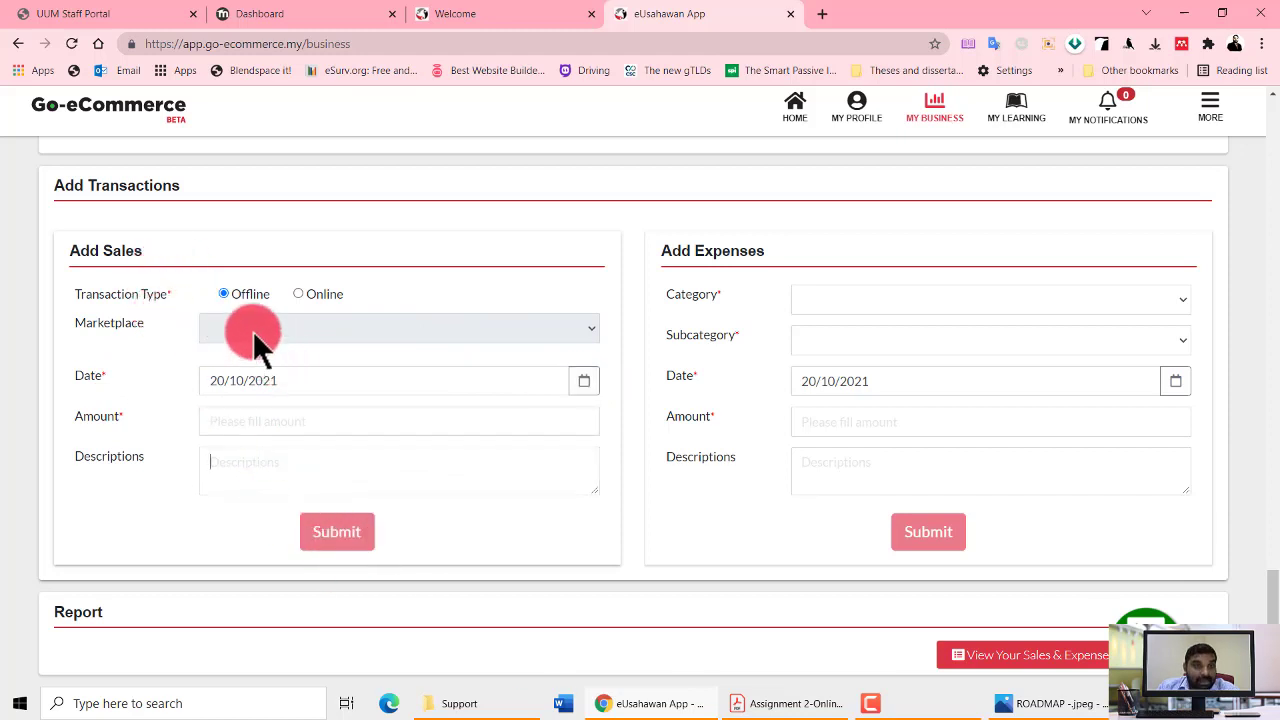
{"action": "left_click", "coordinate": [242, 421]}
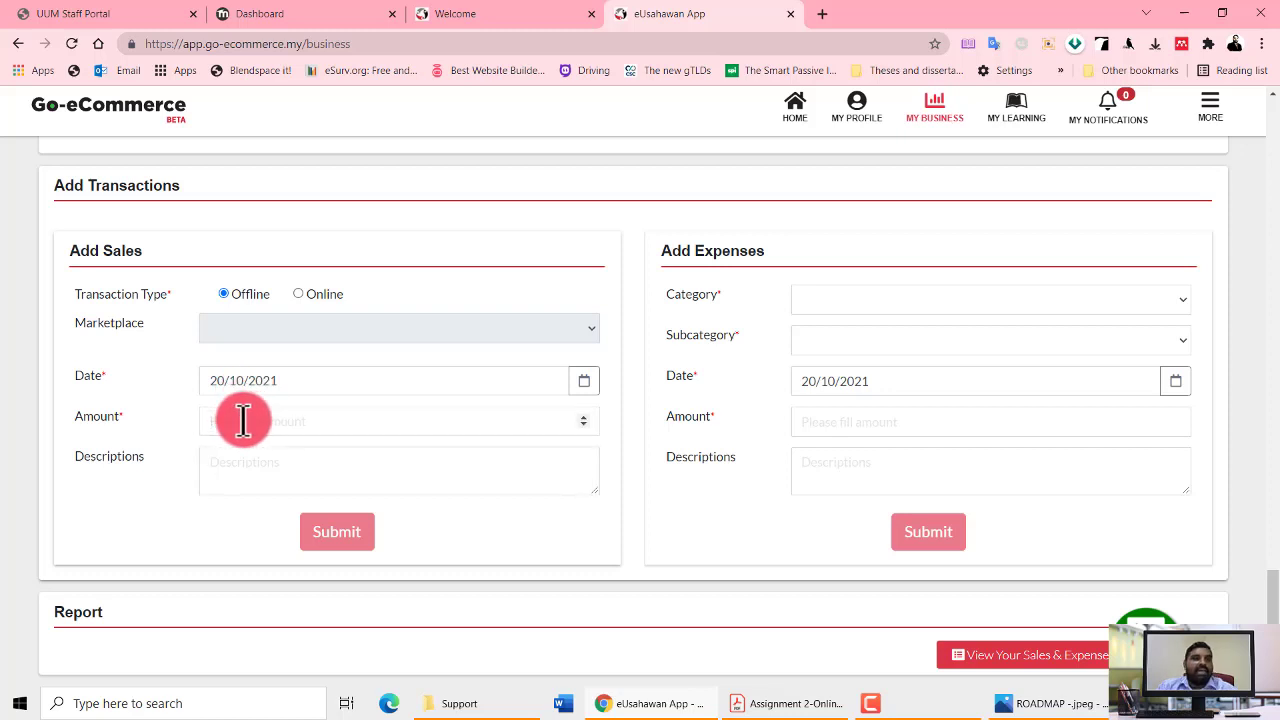
{"action": "type", "text": "200"}
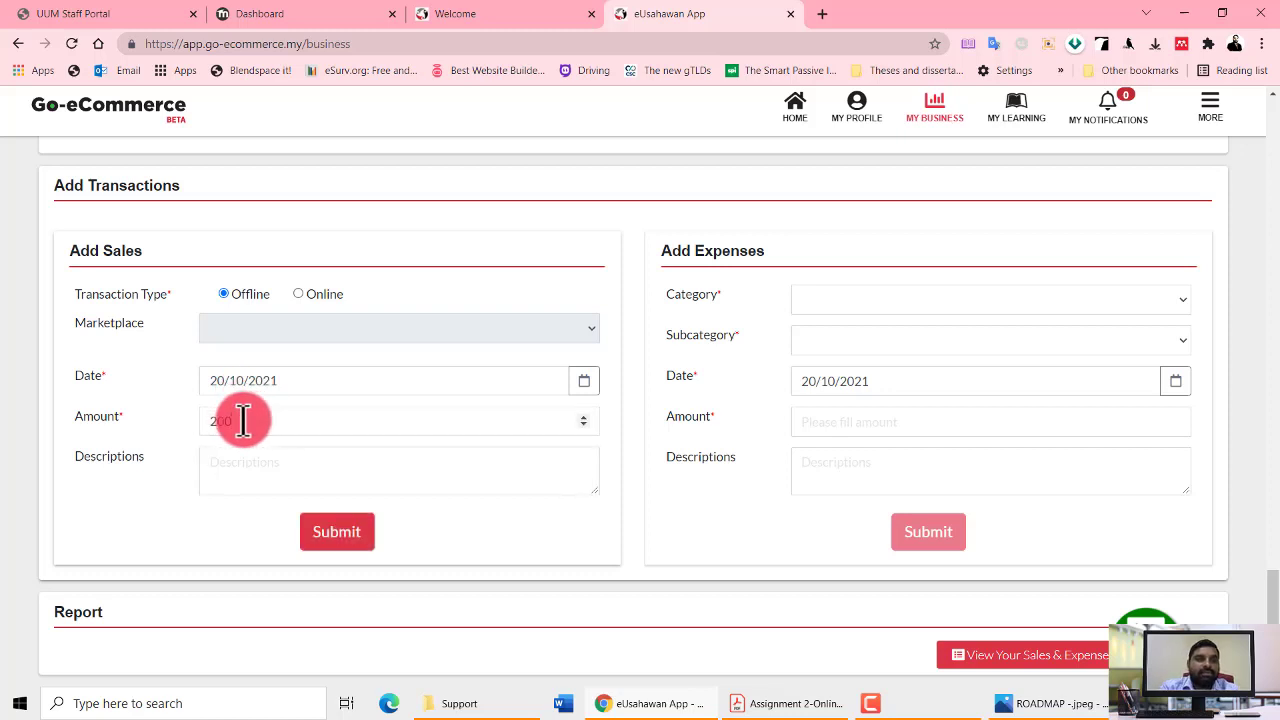
Fill in the Add Expenses form with category Goods, subcategory Stock and an amount of 100
{"action": "left_click", "coordinate": [807, 305]}
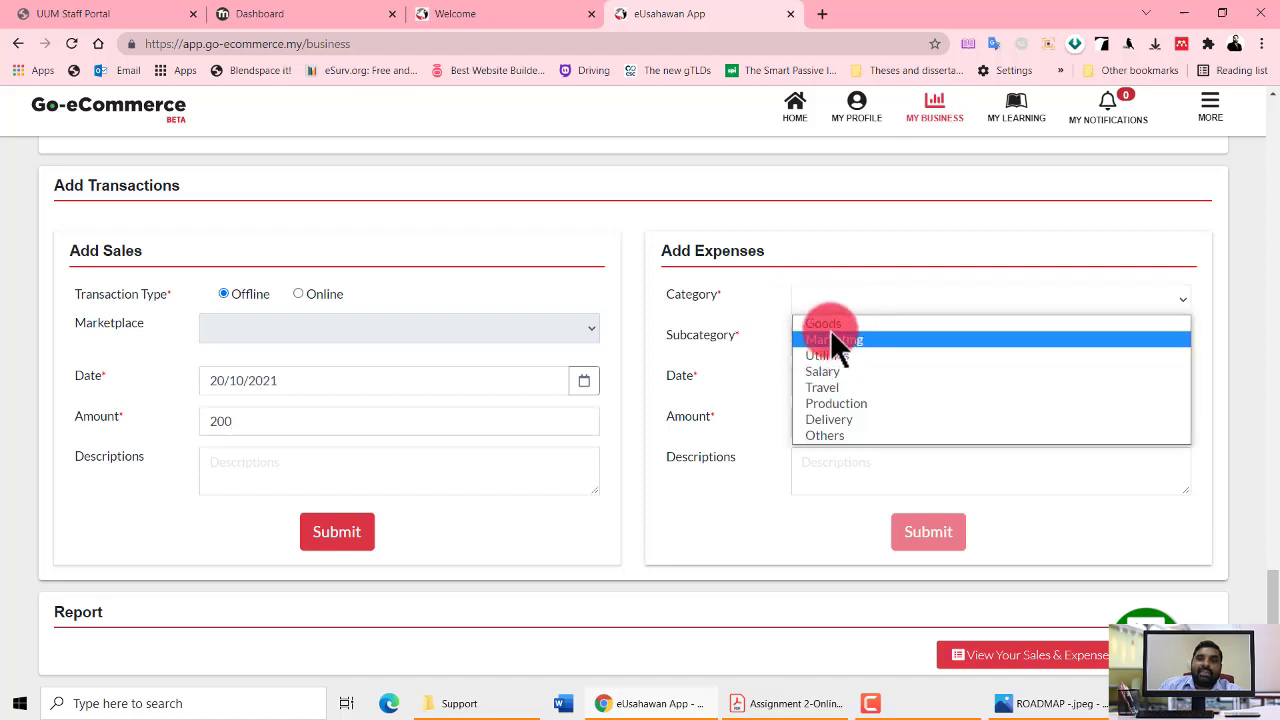
{"action": "left_click", "coordinate": [830, 324]}
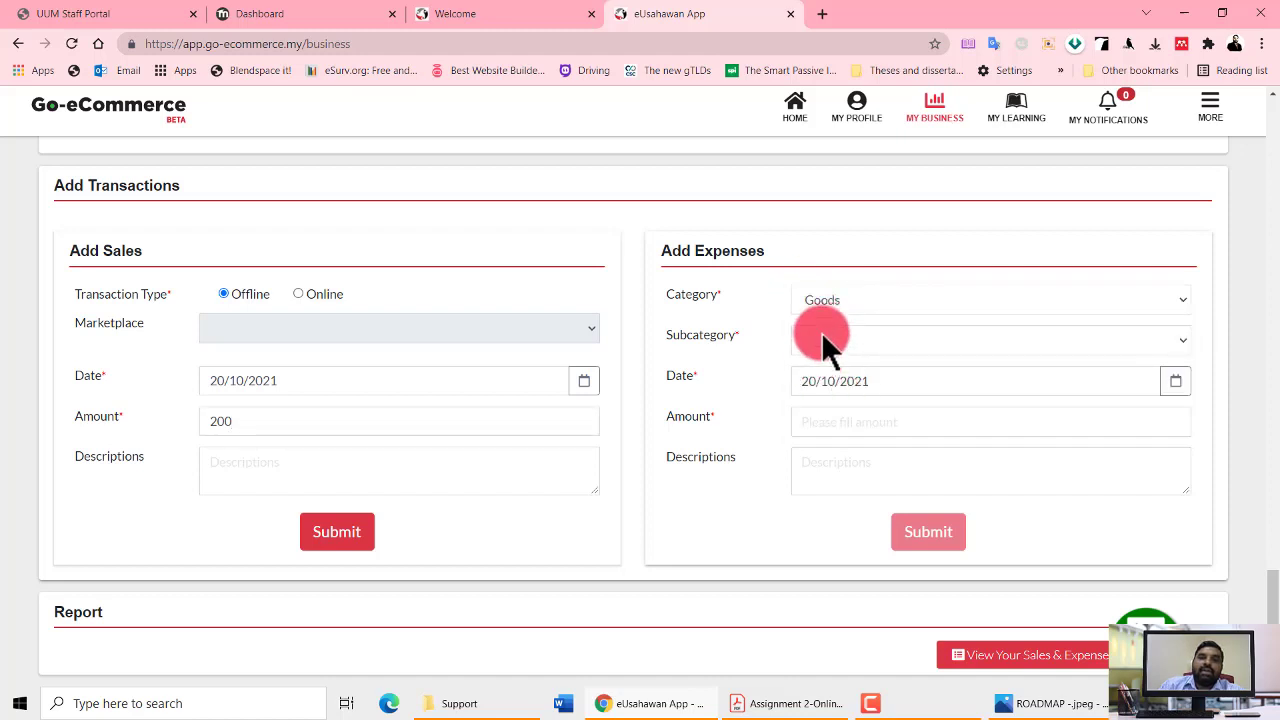
{"action": "left_click", "coordinate": [822, 340]}
{"action": "left_click", "coordinate": [832, 375]}
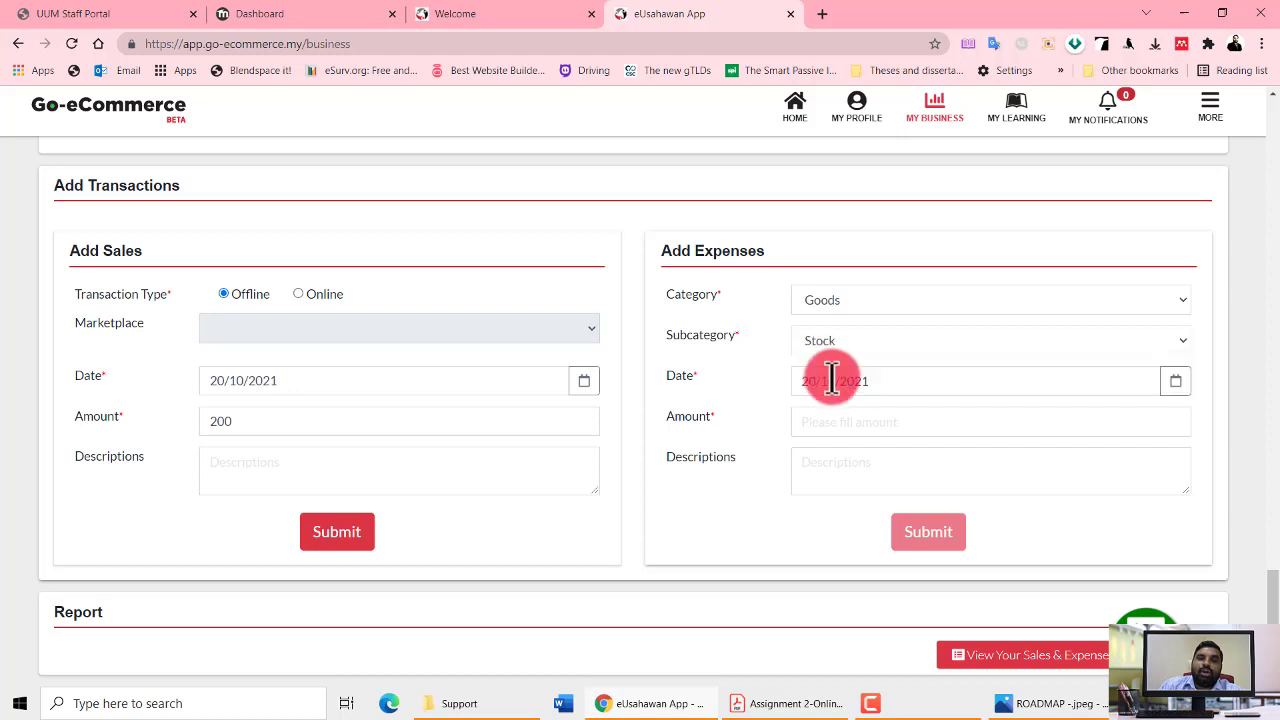
{"action": "left_click", "coordinate": [829, 421]}
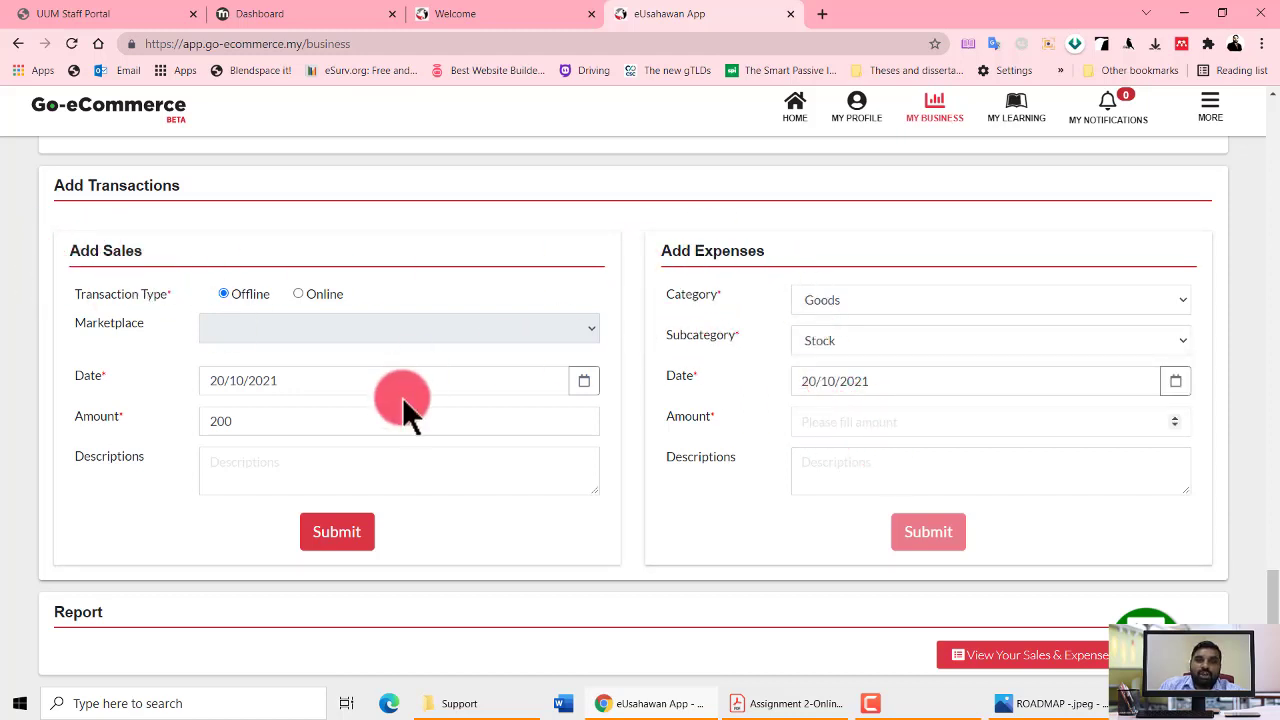
{"action": "left_click", "coordinate": [820, 430]}
{"action": "type", "text": "100"}
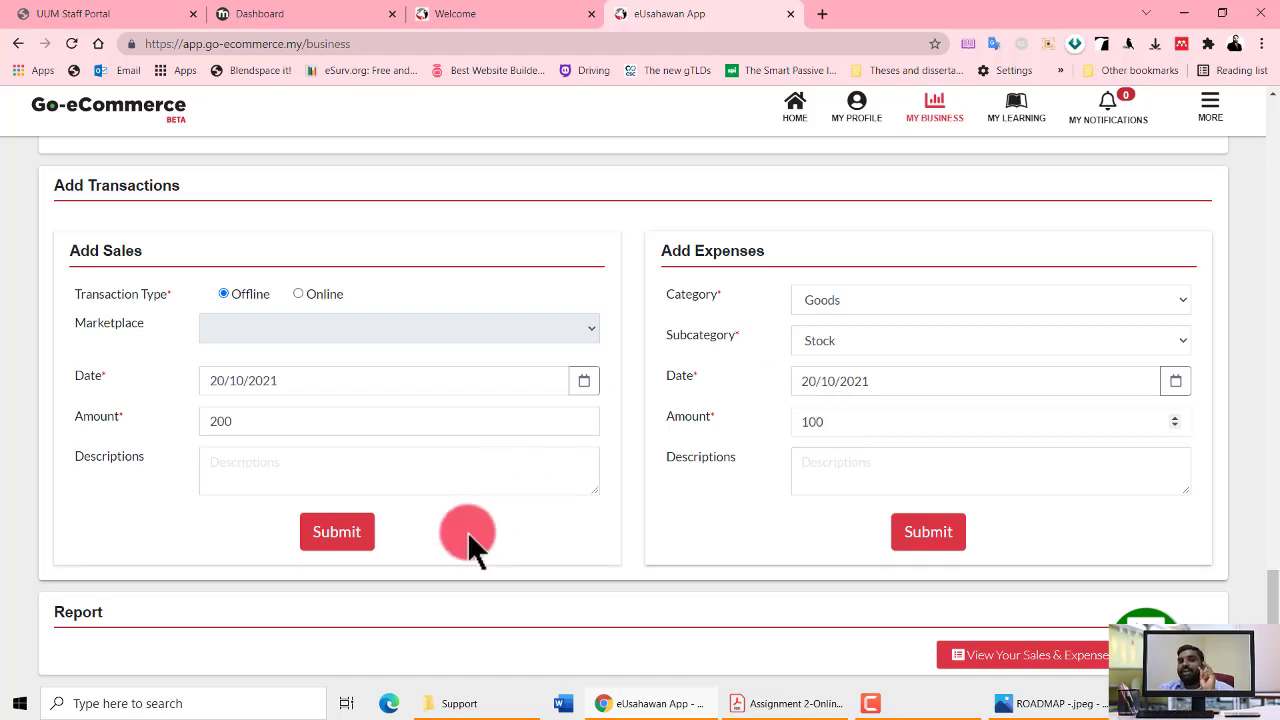
Submit the offline sale of 200 and view La Floraison's October 2021 performance
{"action": "left_click", "coordinate": [343, 535]}
{"action": "left_click", "coordinate": [921, 531]}
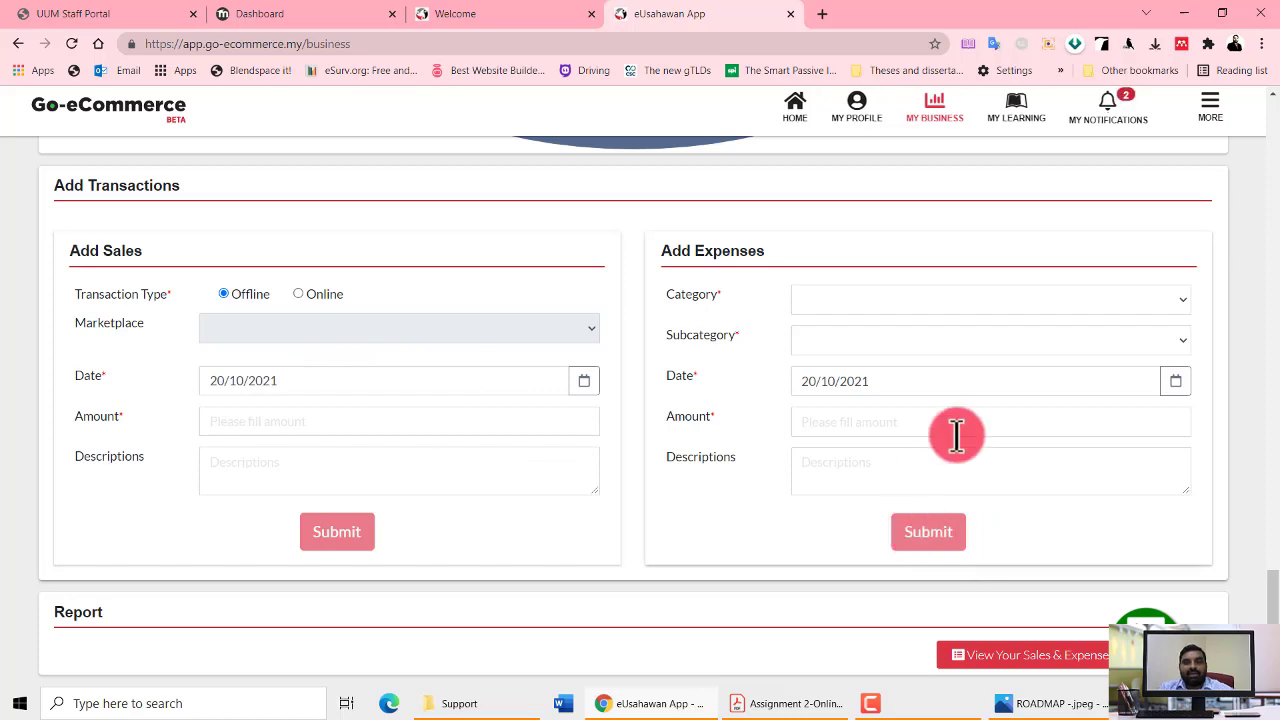
{"action": "scroll", "coordinate": [954, 434], "scroll_direction": "up", "scroll_amount": 15}
{"action": "scroll", "coordinate": [957, 435], "scroll_direction": "up", "scroll_amount": 10}
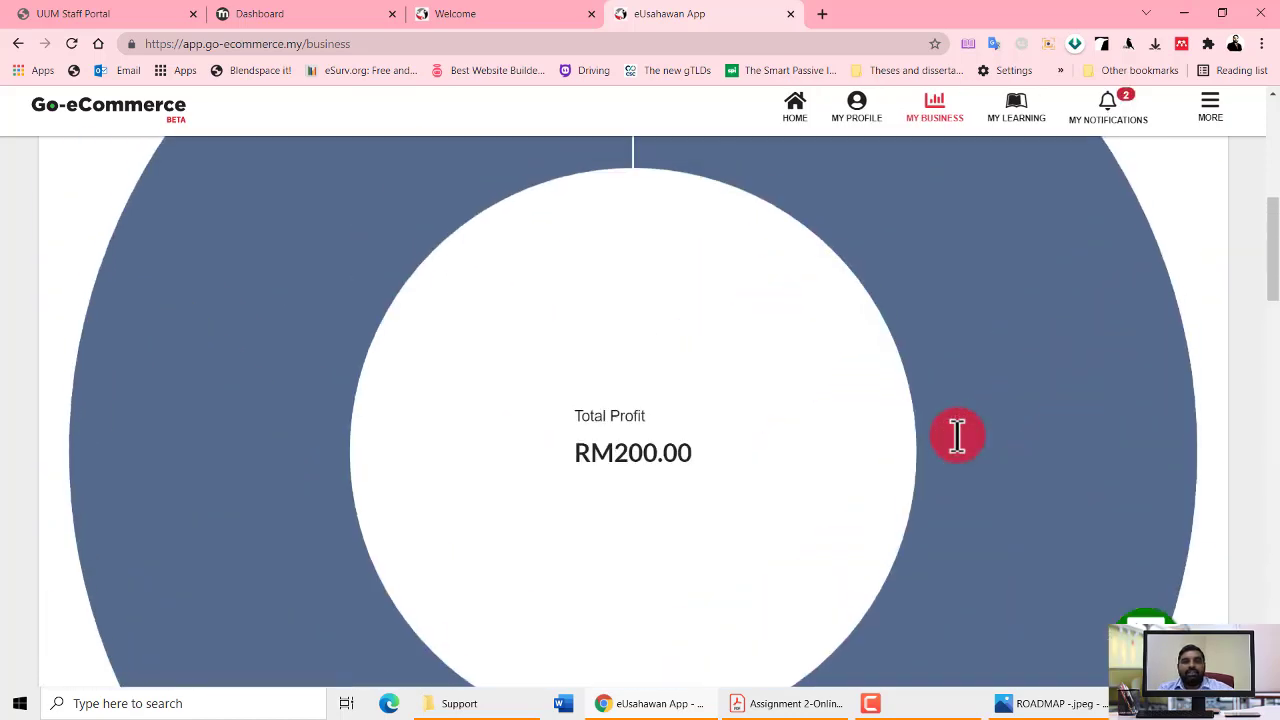
{"action": "left_click", "coordinate": [1062, 259]}
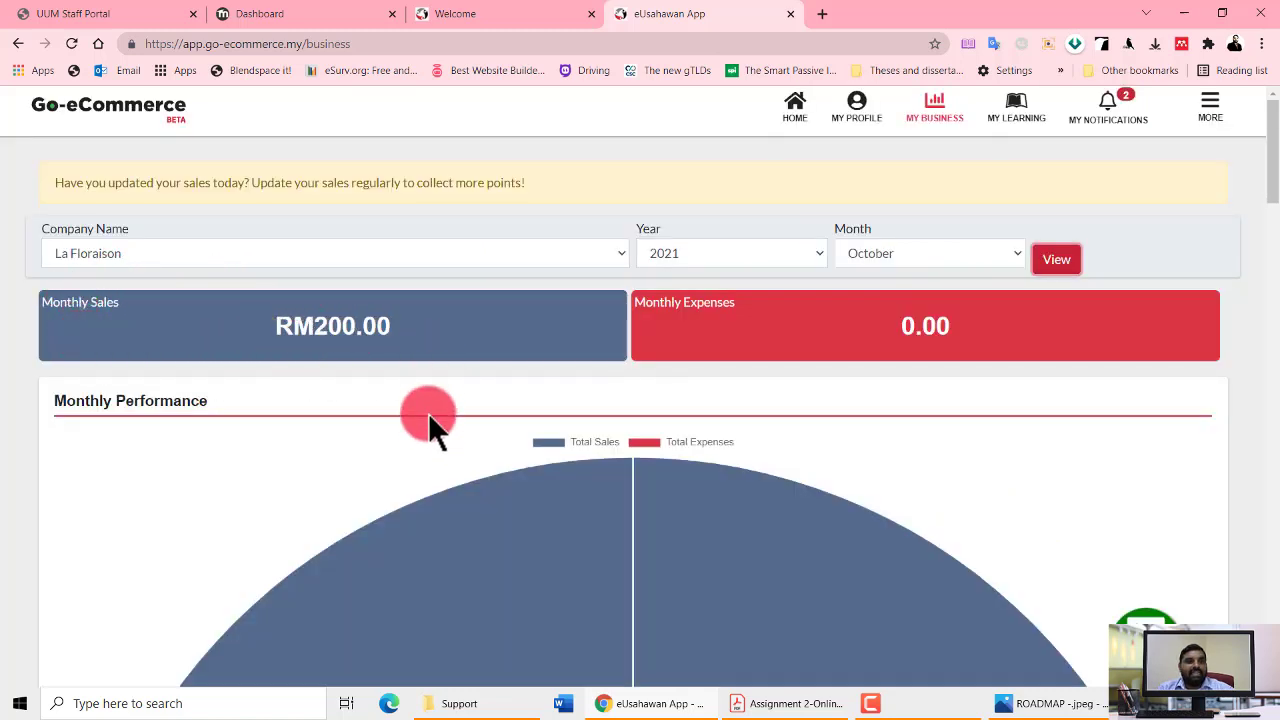
Record a business expense of 100 dated 20/10/2021 under category Goods and subcategory Stock
{"action": "scroll", "coordinate": [428, 418], "scroll_direction": "down", "scroll_amount": 10}
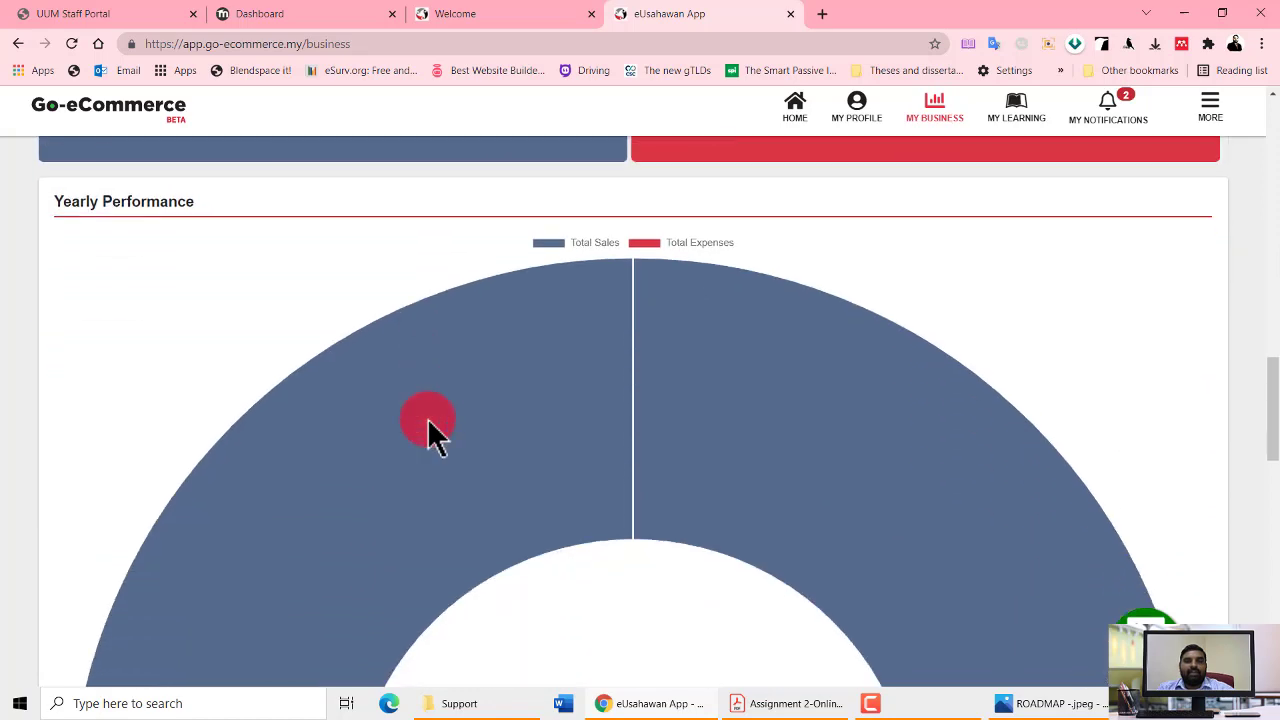
{"action": "scroll", "coordinate": [427, 418], "scroll_direction": "down", "scroll_amount": 10}
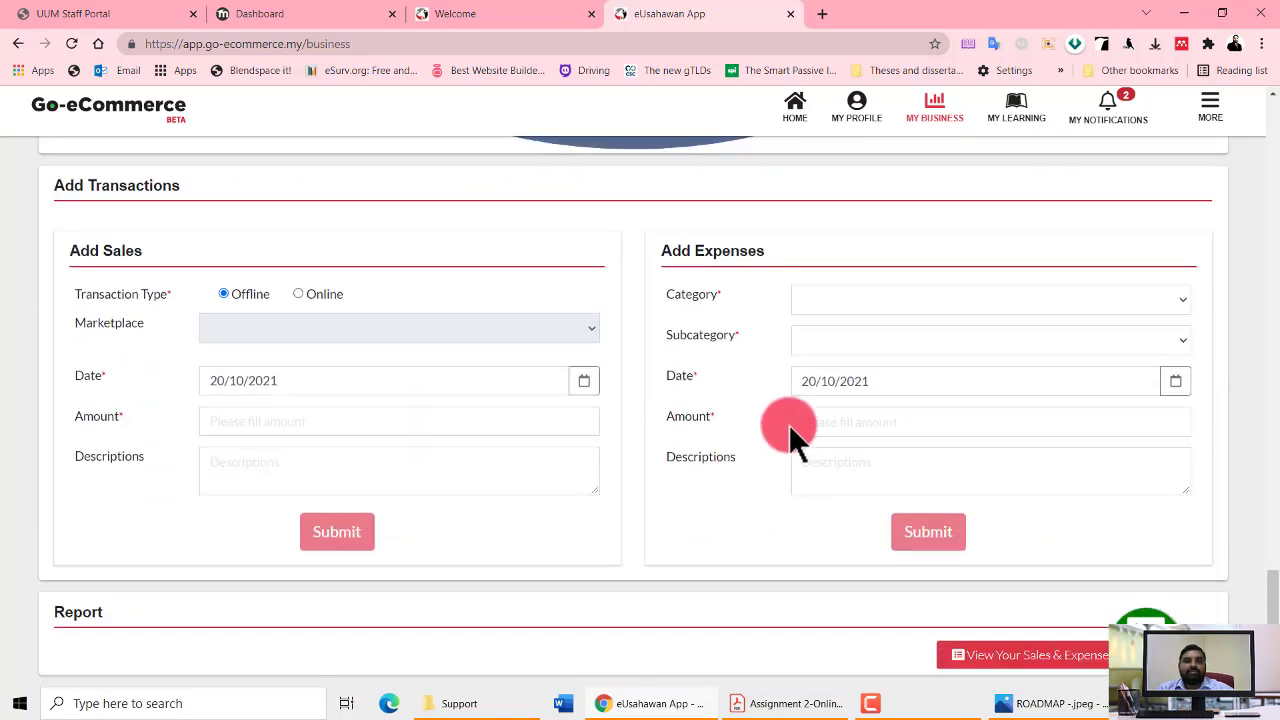
{"action": "left_click", "coordinate": [963, 423]}
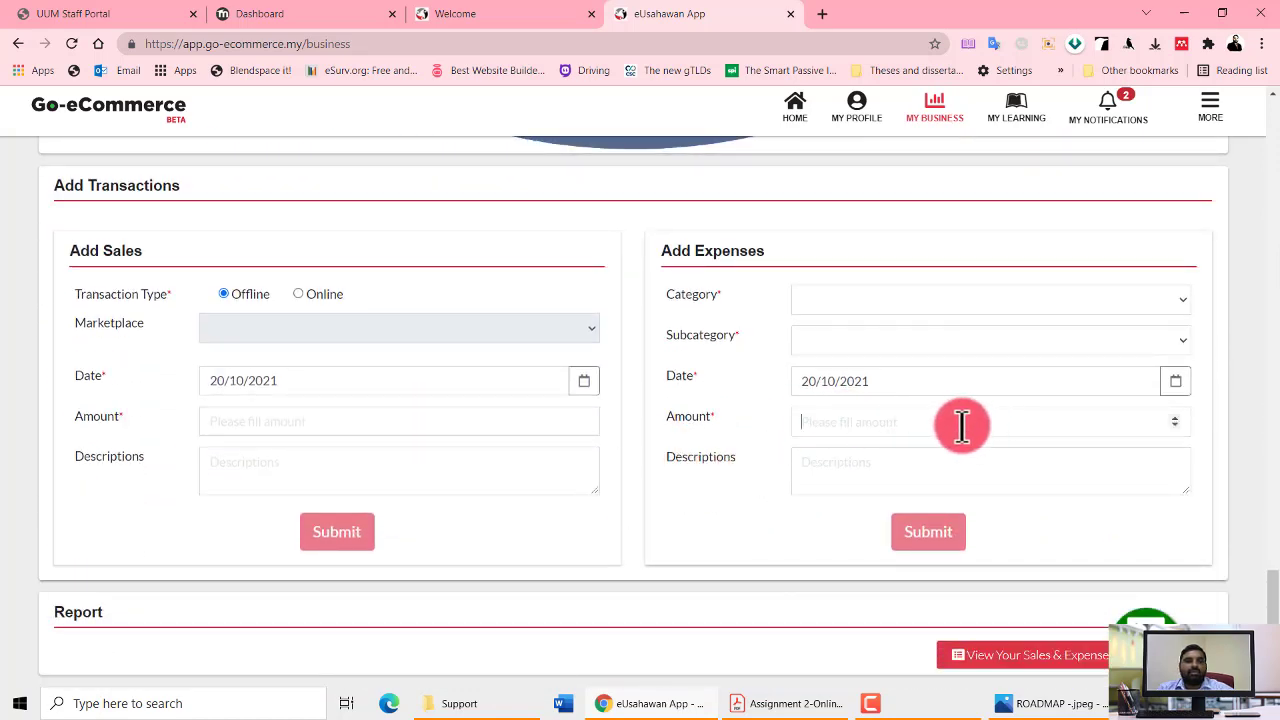
{"action": "left_click", "coordinate": [816, 292]}
{"action": "left_click", "coordinate": [842, 342]}
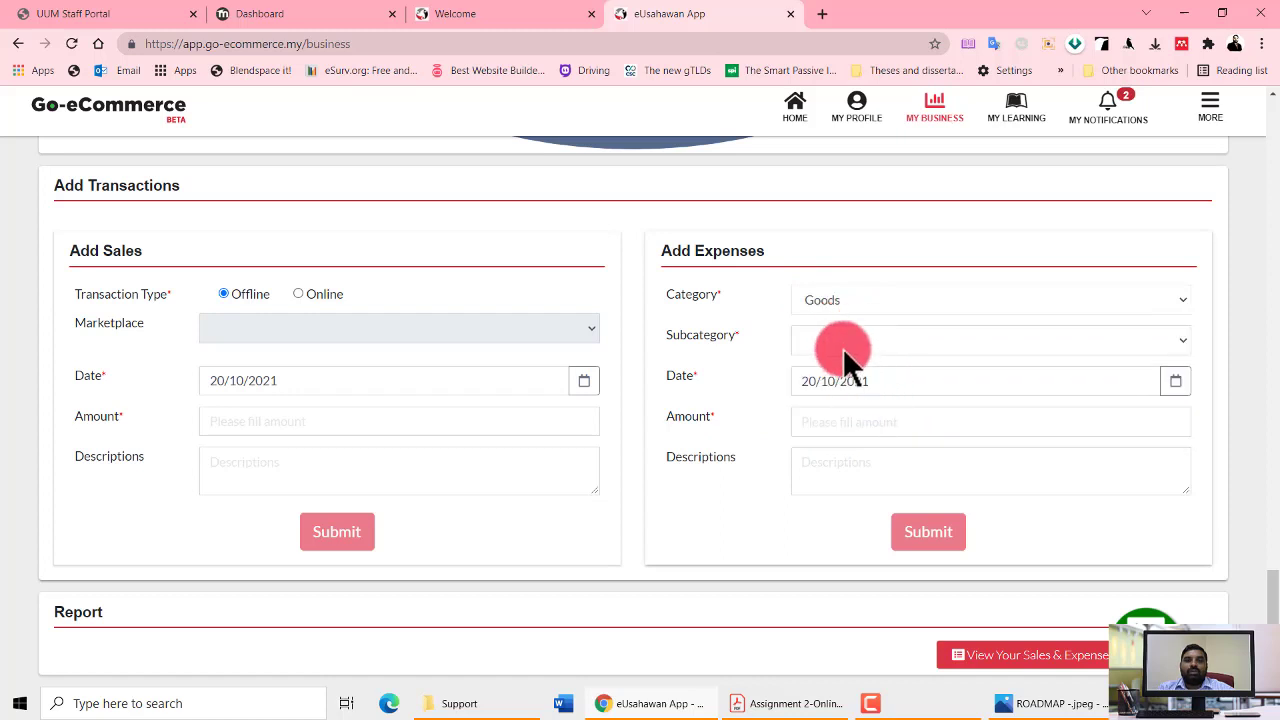
{"action": "left_click", "coordinate": [841, 344]}
{"action": "left_click", "coordinate": [841, 383]}
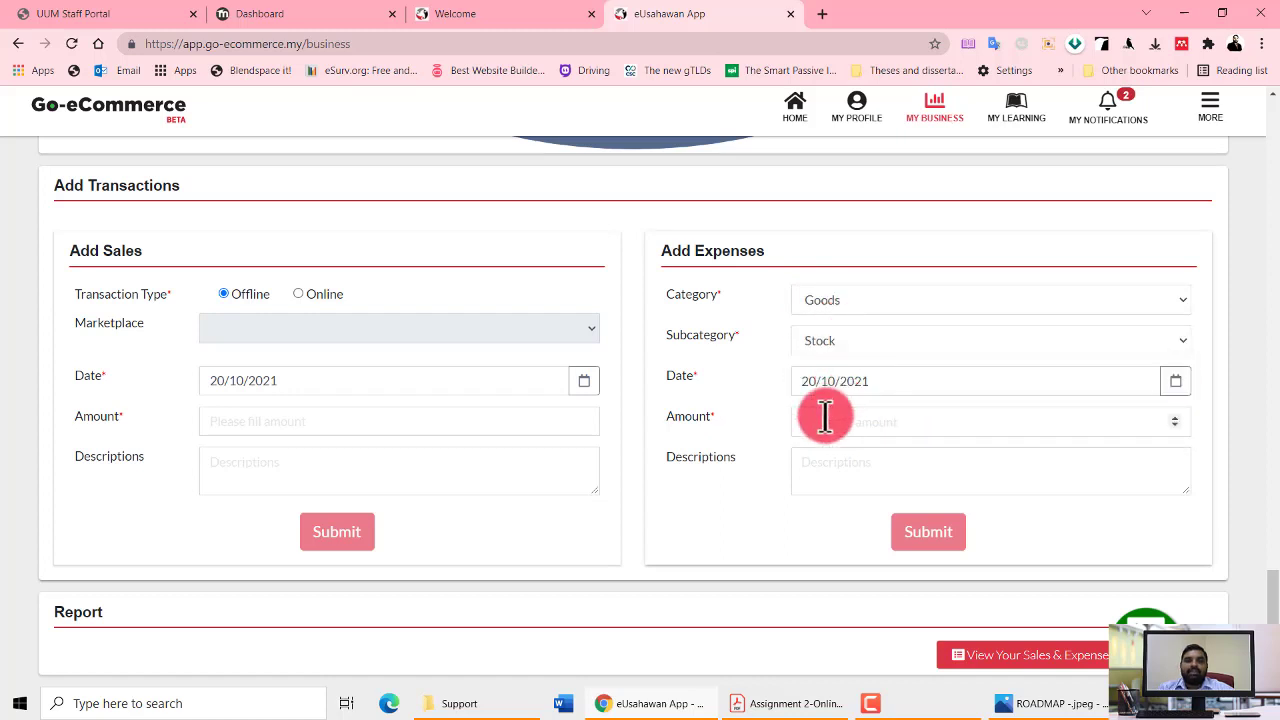
{"action": "left_click", "coordinate": [822, 418]}
{"action": "type", "text": "10"}
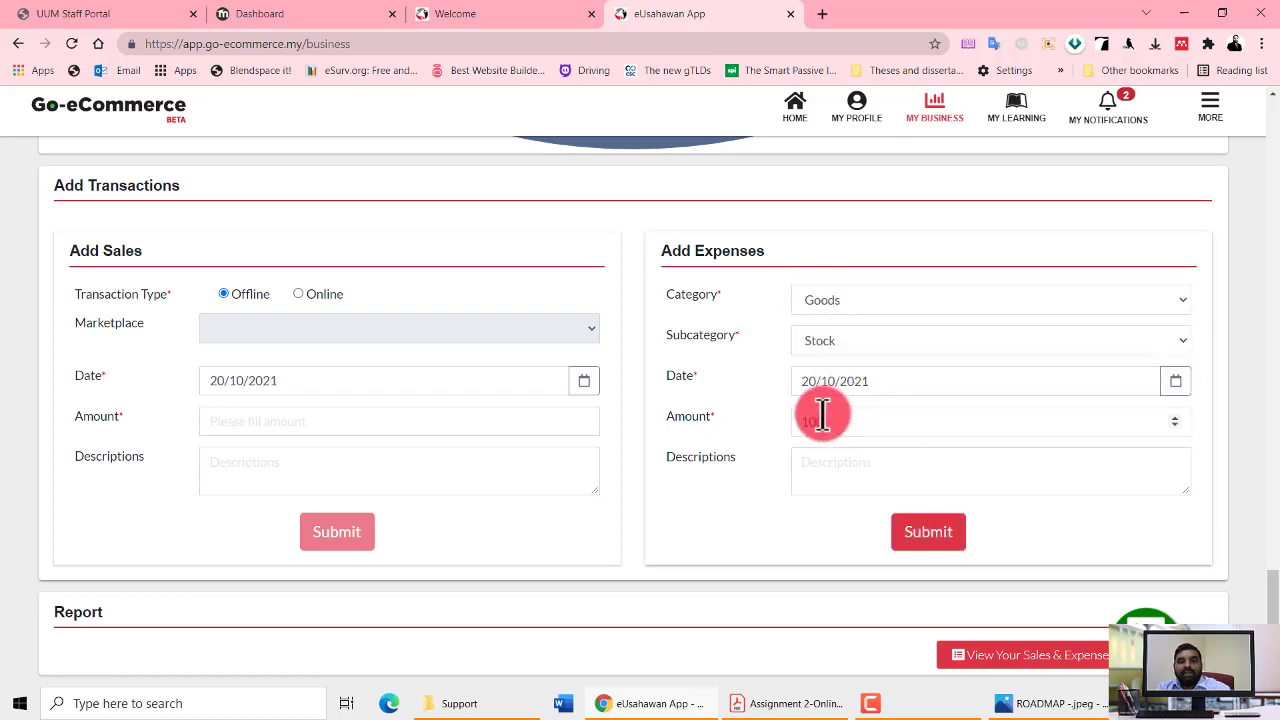
{"action": "type", "text": "0"}
{"action": "left_click", "coordinate": [846, 465]}
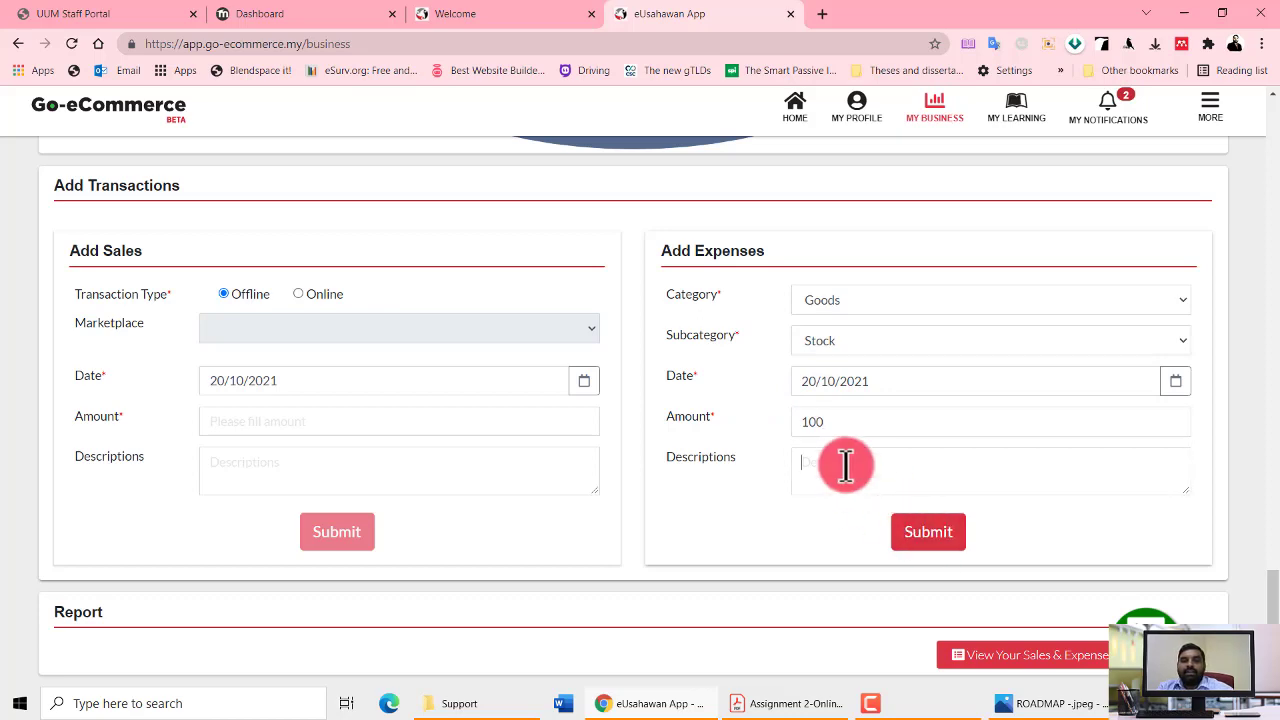
{"action": "left_click", "coordinate": [928, 531]}
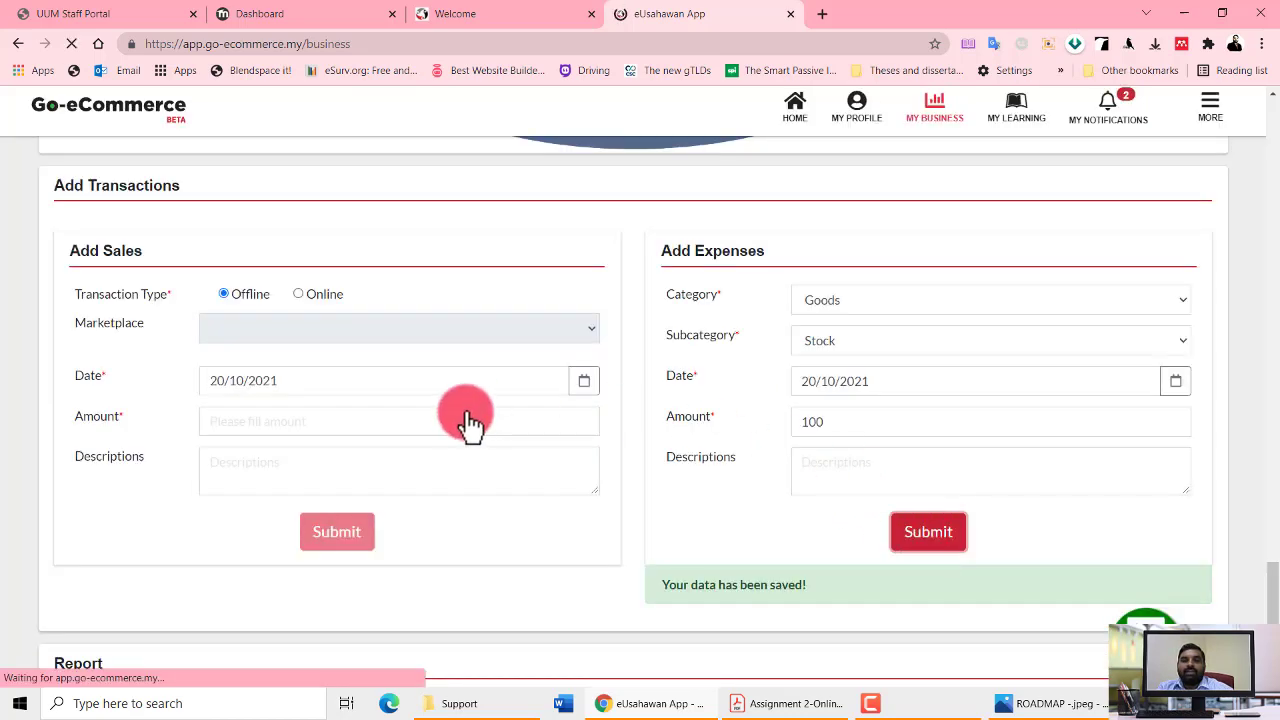
Review the updated October 2021 sales, expenses and total profit in the performance charts
{"action": "scroll", "coordinate": [457, 414], "scroll_direction": "down", "scroll_amount": 5}
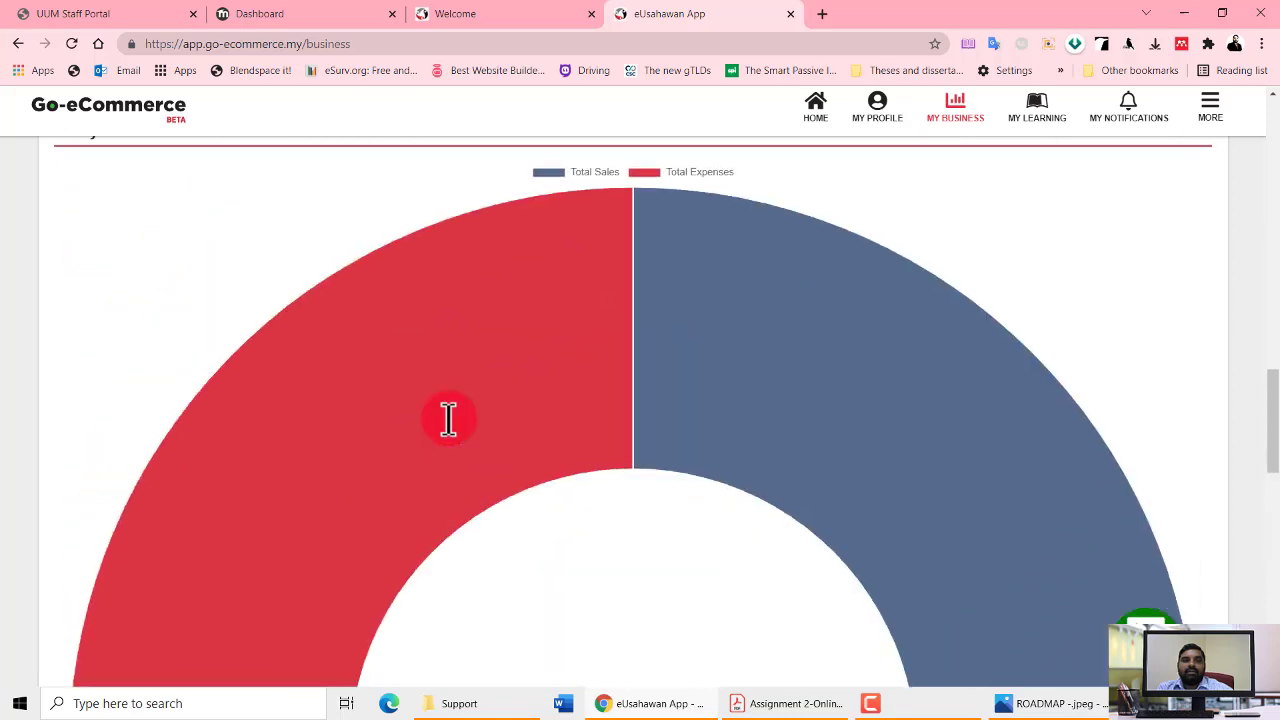
{"action": "scroll", "coordinate": [449, 417], "scroll_direction": "down", "scroll_amount": 3}
{"action": "scroll", "coordinate": [449, 417], "scroll_direction": "up", "scroll_amount": 6}
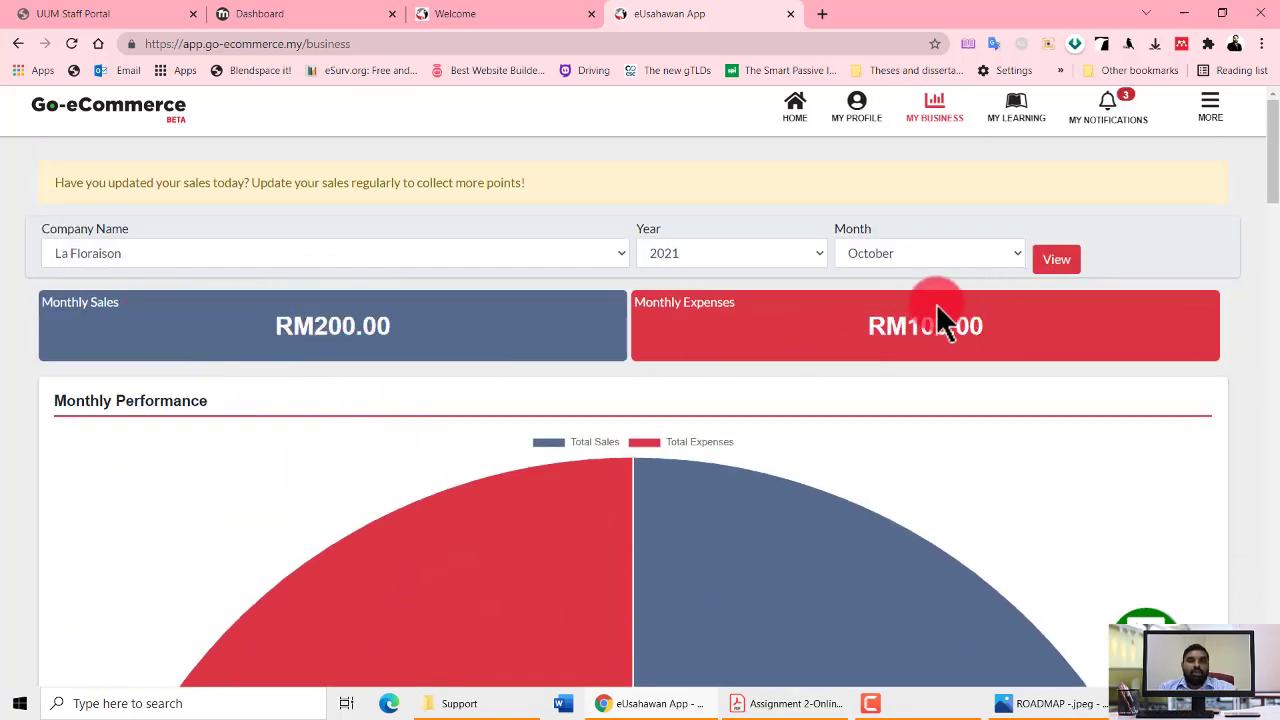
{"action": "scroll", "coordinate": [1000, 410], "scroll_direction": "down", "scroll_amount": 3}
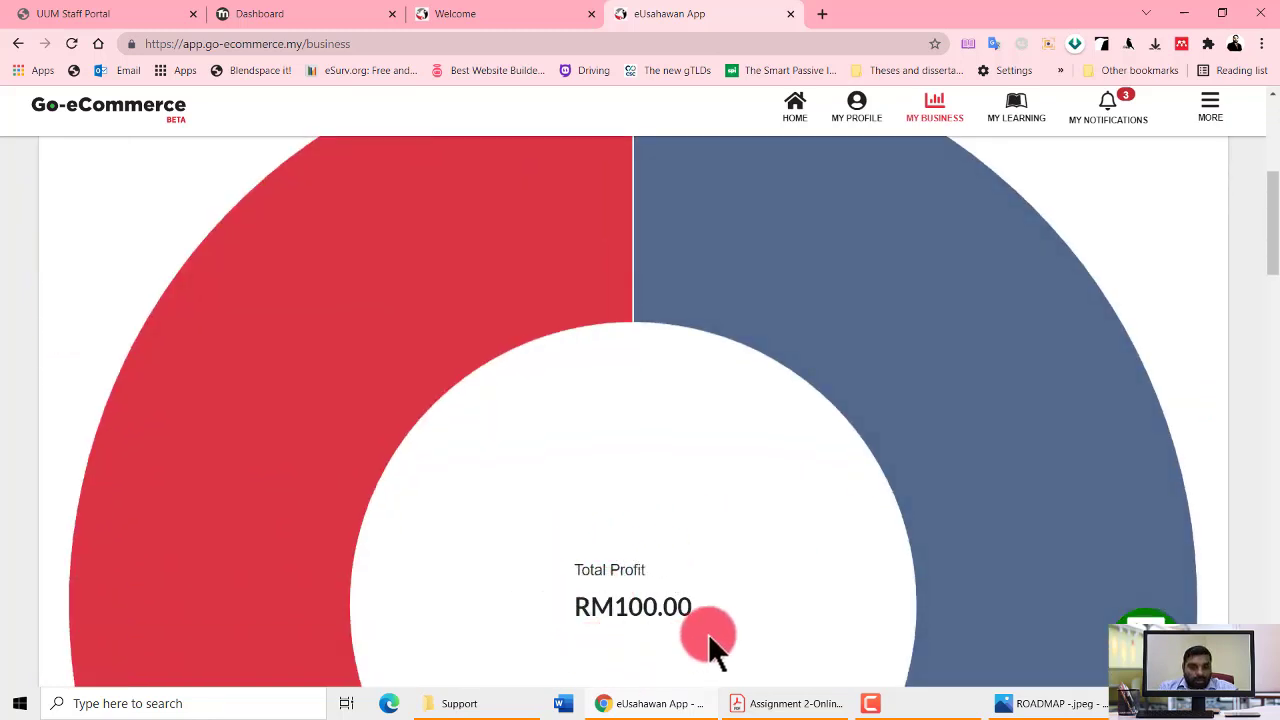
{"action": "scroll", "coordinate": [615, 486], "scroll_direction": "down", "scroll_amount": 3}
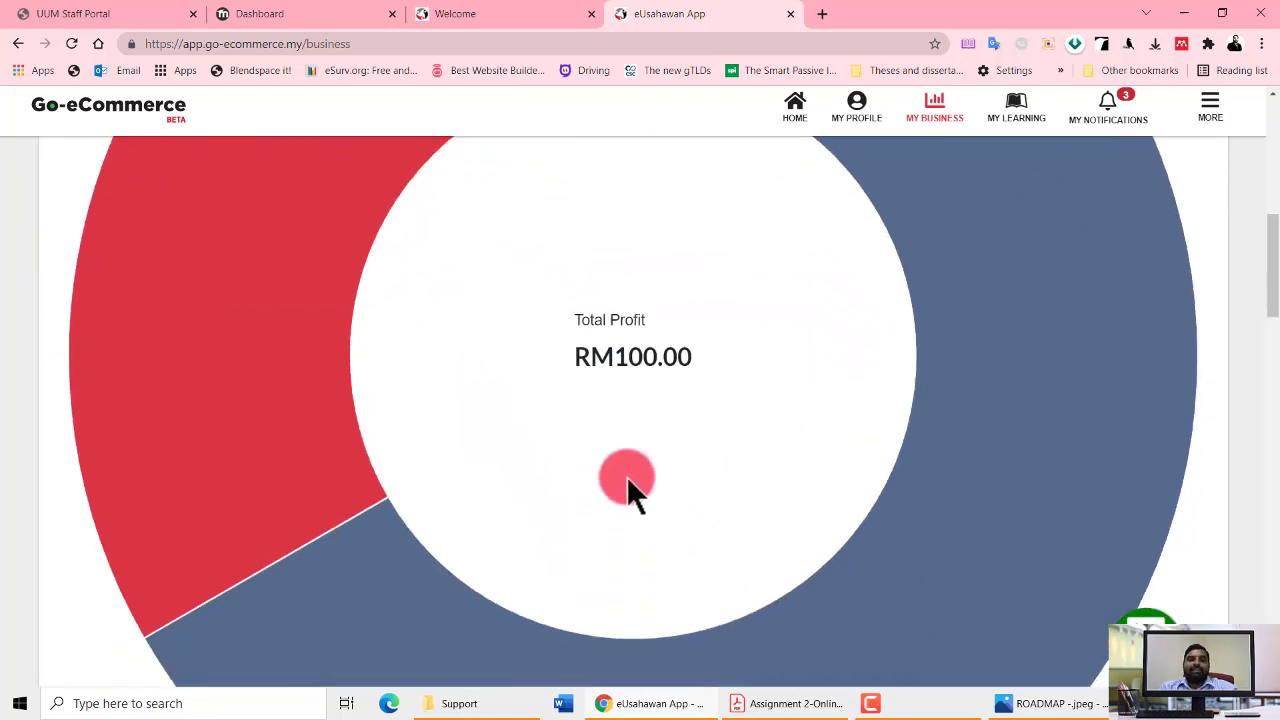
Try shrinking the page zoom down to 25% to fit the performance charts, and reset it to the default
{"action": "key", "text": "ctrl+minus"}
{"action": "key", "text": "ctrl+minus"}
{"action": "key", "text": "ctrl+plus"}
{"action": "key", "text": "ctrl+plus"}
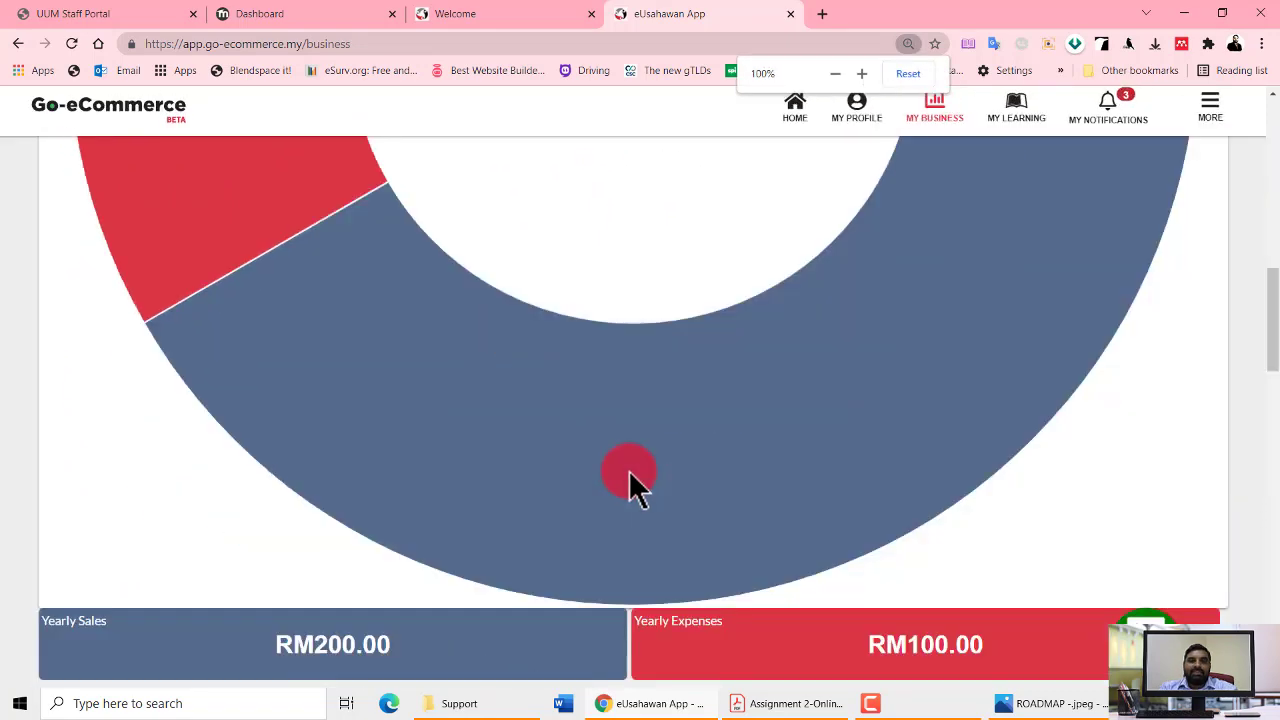
{"action": "key", "text": "ctrl+minus"}
{"action": "key", "text": "ctrl+minus"}
{"action": "key", "text": "ctrl+minus"}
{"action": "key", "text": "ctrl+minus"}
{"action": "key", "text": "ctrl+minus"}
{"action": "key", "text": "ctrl+minus"}
{"action": "scroll", "coordinate": [632, 480], "scroll_direction": "up", "scroll_amount": 5}
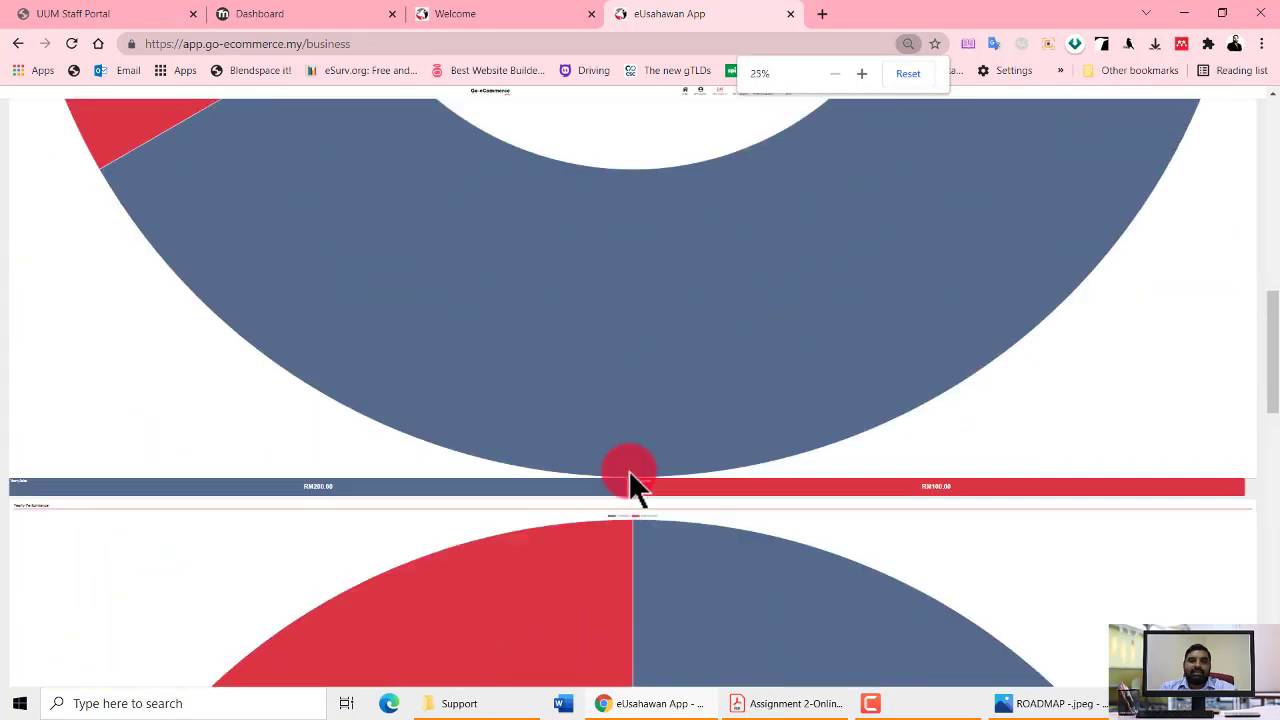
{"action": "key", "text": "ctrl+plus"}
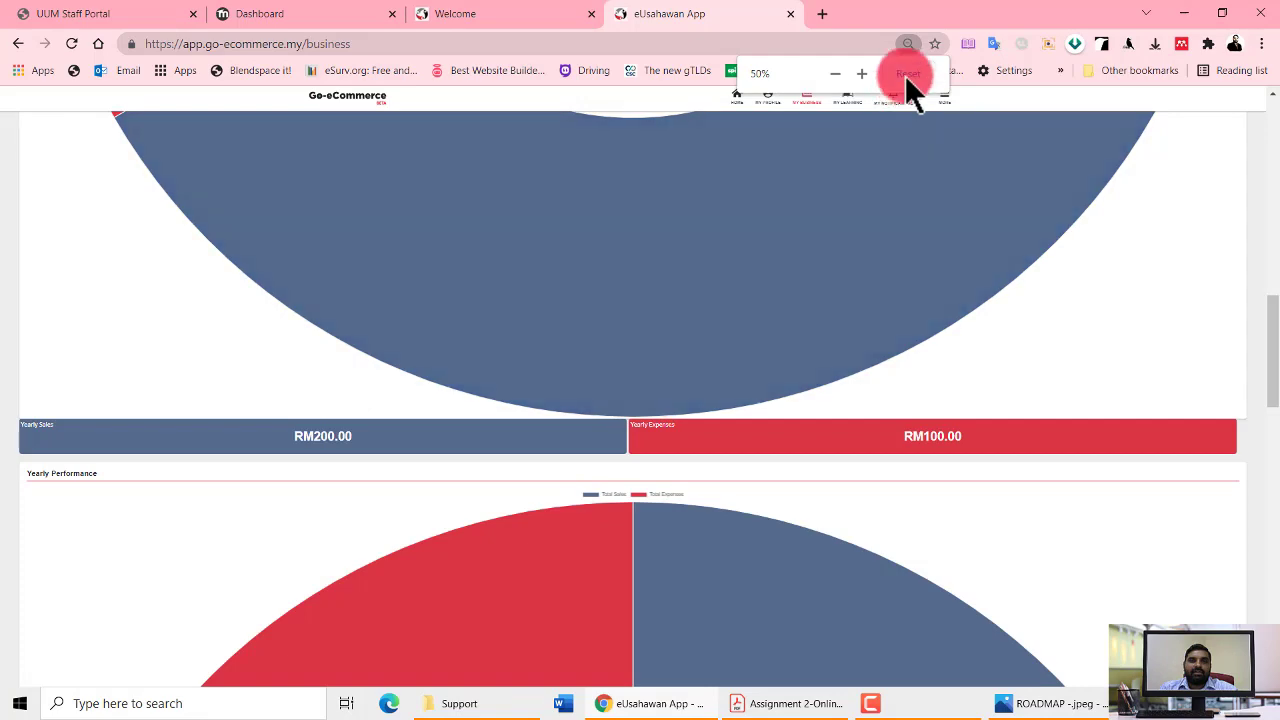
{"action": "left_click", "coordinate": [905, 75]}
{"action": "scroll", "coordinate": [814, 340], "scroll_direction": "up", "scroll_amount": 10}
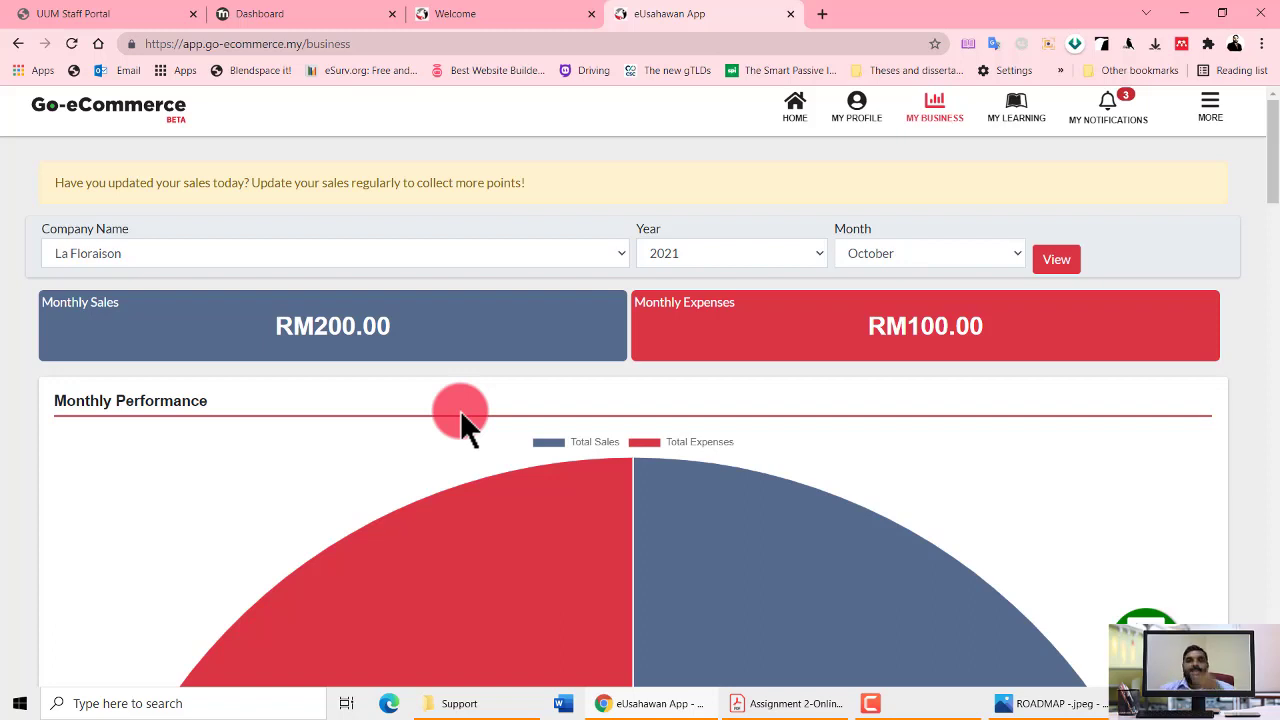
Switch to the Assignment 2 PDF document
{"action": "left_click", "coordinate": [800, 706]}
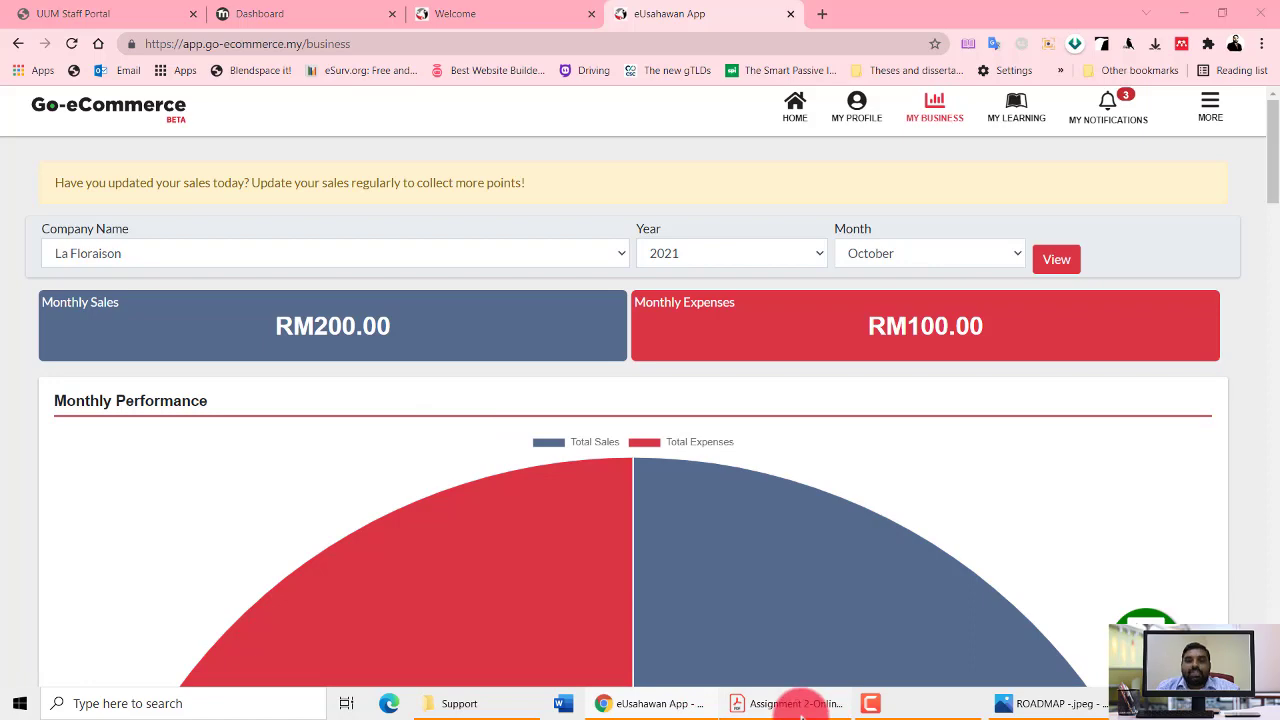